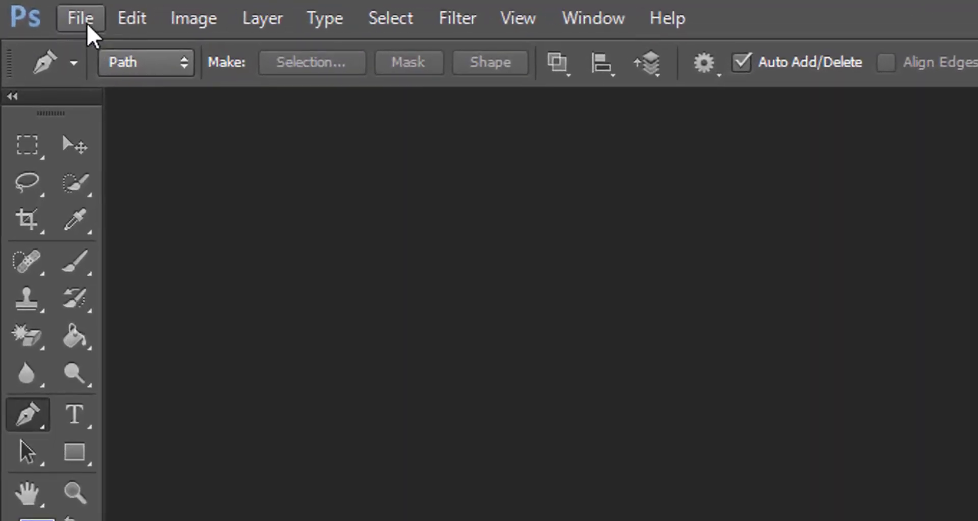
# Step: Create a new white RGB document, 5.5 × 8.5 cm at 300 pixels/inch
pyautogui.click(41, 10)
pyautogui.click(129, 51)
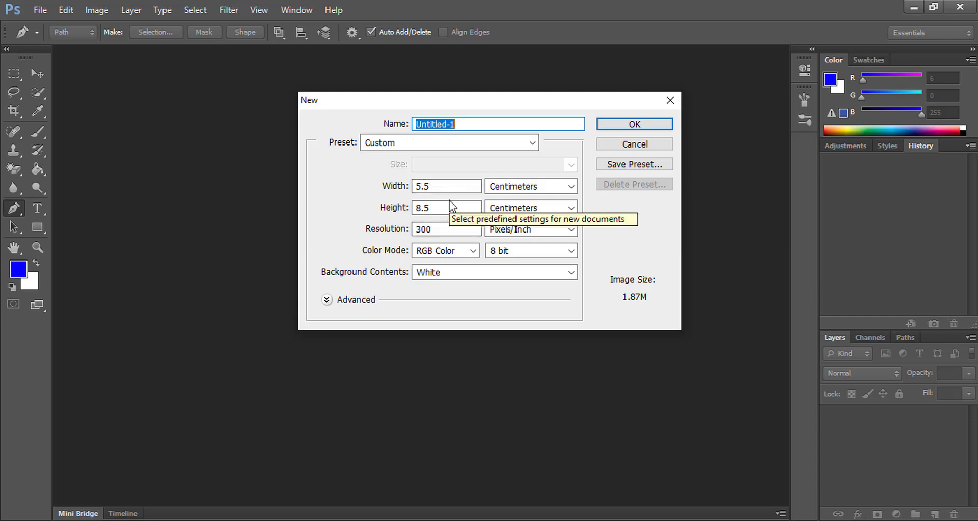
pyautogui.click(634, 124)
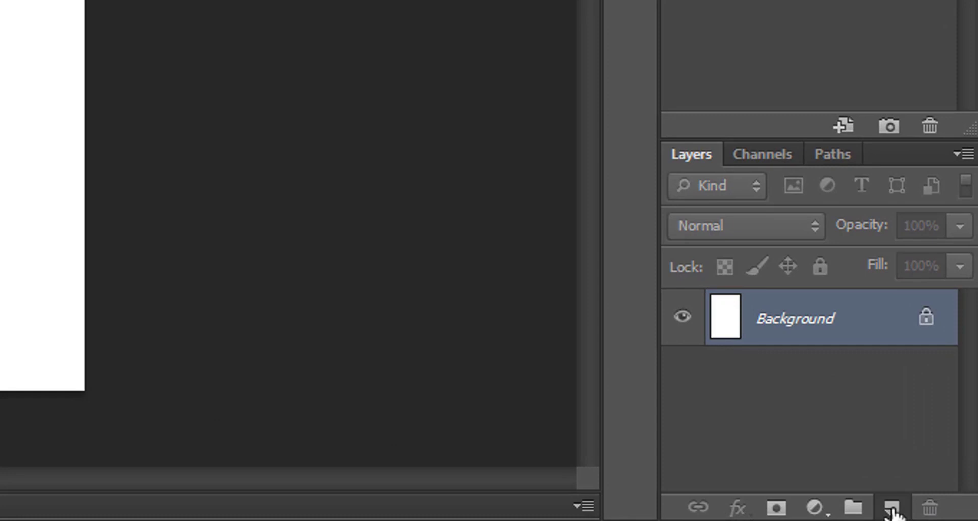
# Step: On a new Layer 1, select the pen triangle top-left, top-right, bottom-right with 0 feather
pyautogui.click(935, 515)
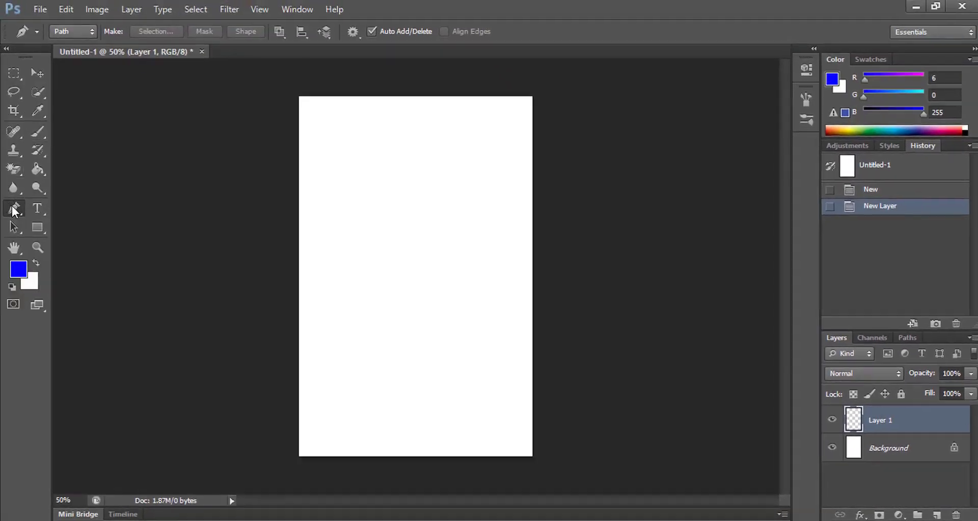
pyautogui.rightClick(14, 210)
pyautogui.click(50, 210)
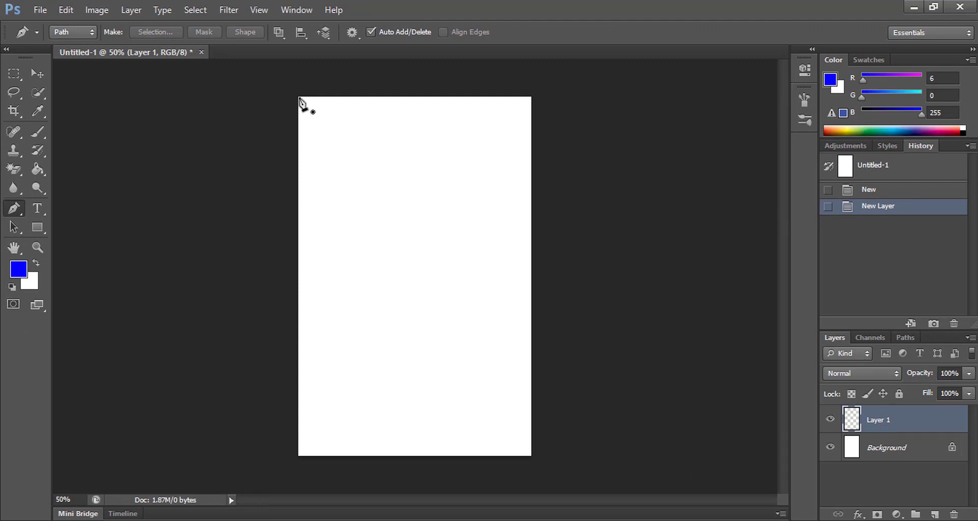
pyautogui.click(294, 93)
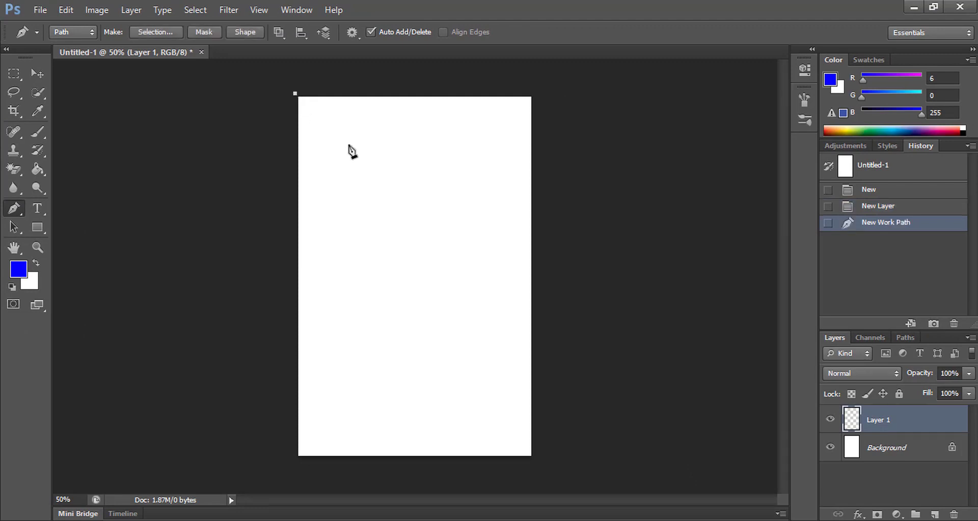
pyautogui.click(545, 93)
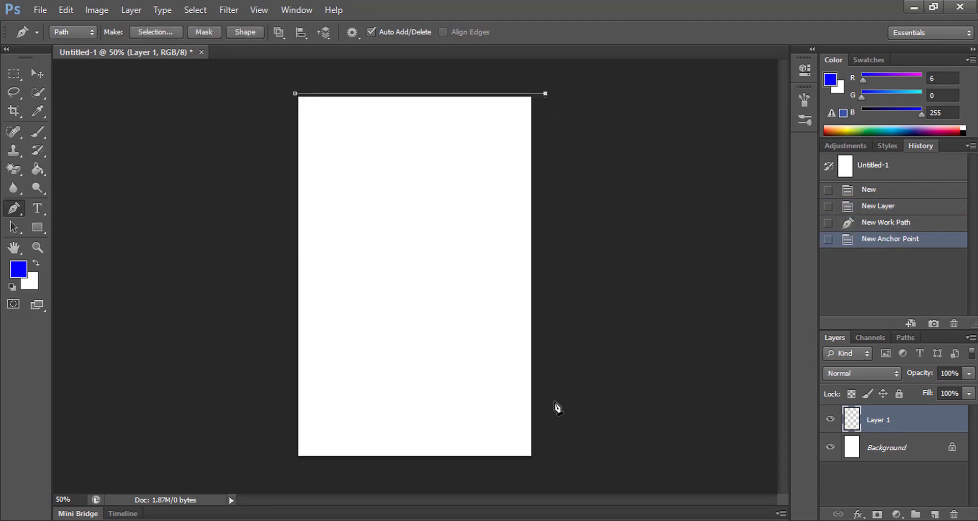
pyautogui.click(537, 461)
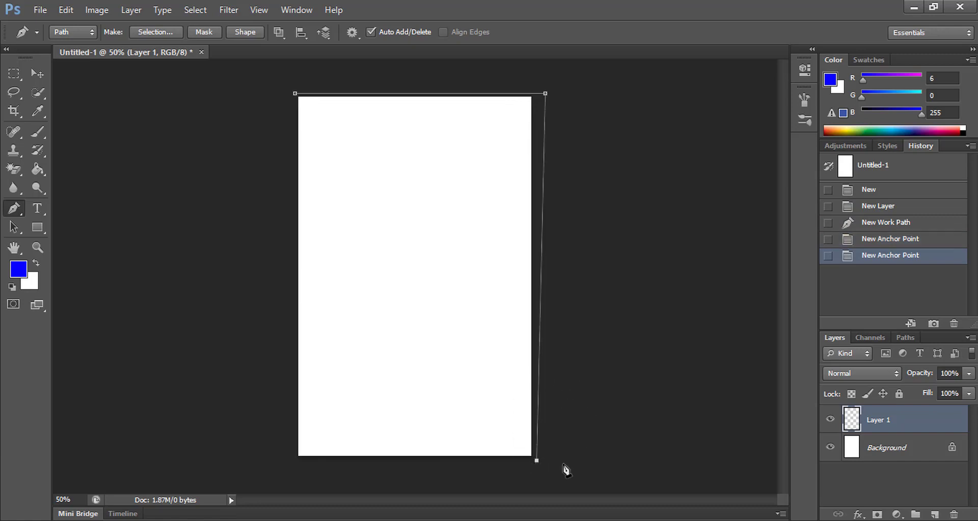
pyautogui.click(295, 95)
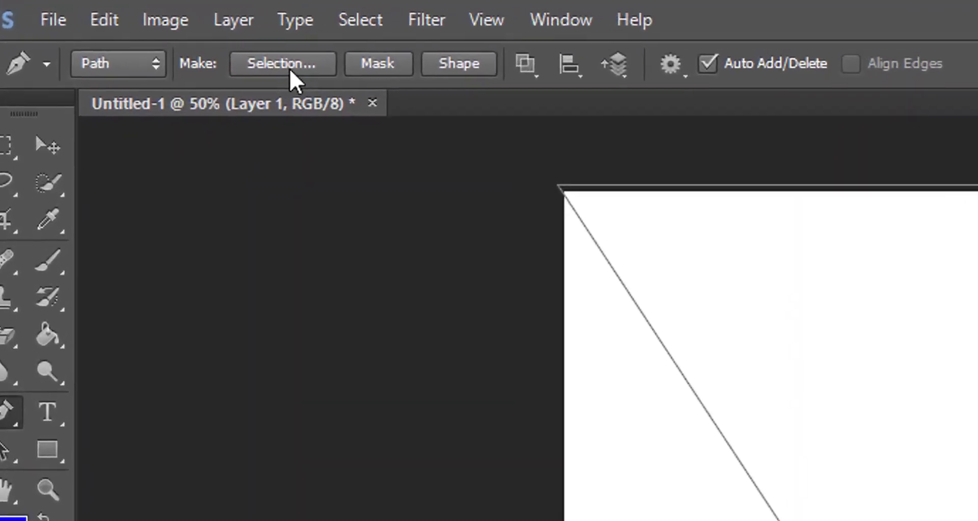
pyautogui.press('i')
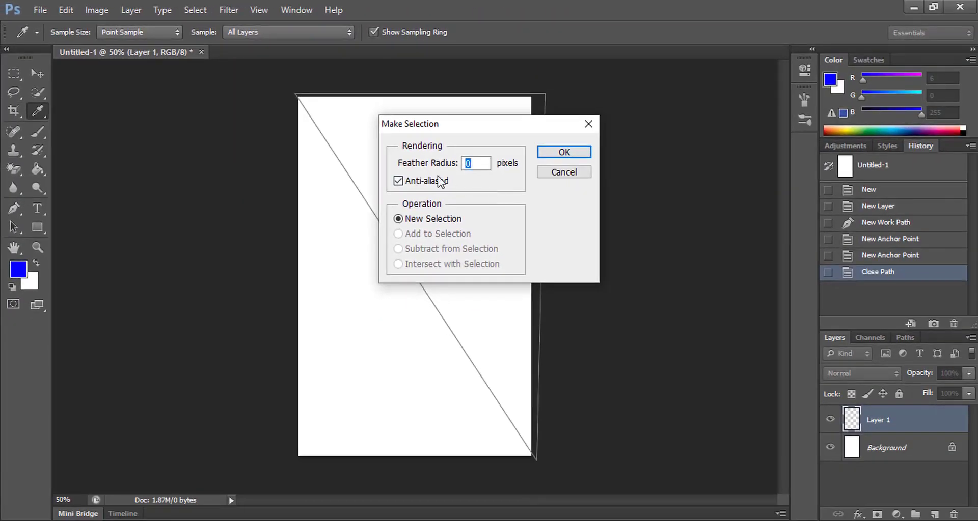
pyautogui.click(564, 152)
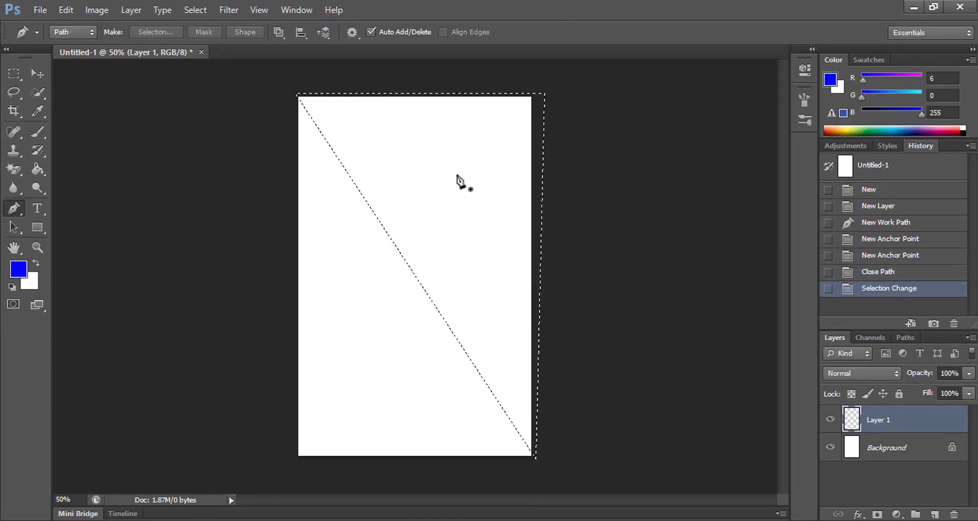
# Step: Paint-bucket the triangular selection with red ff0000, then deselect it
pyautogui.click(37, 170)
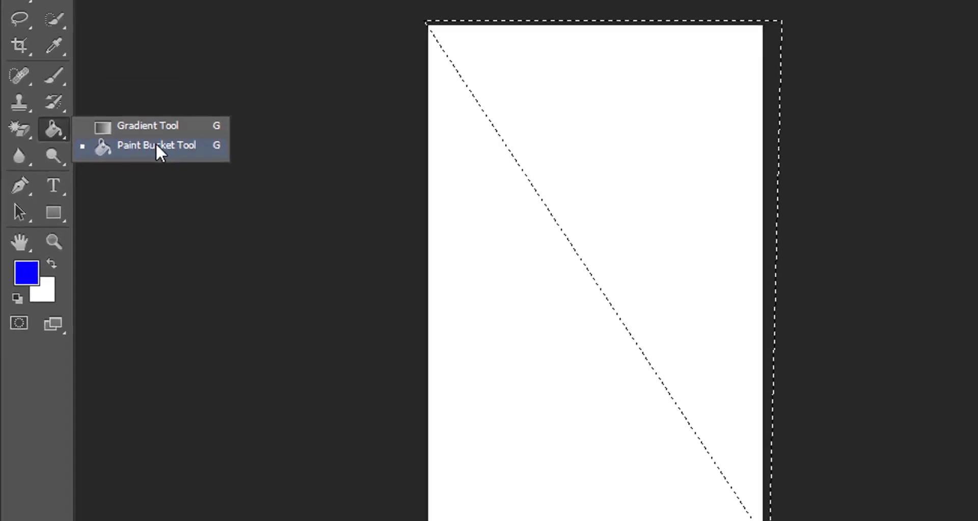
pyautogui.click(178, 151)
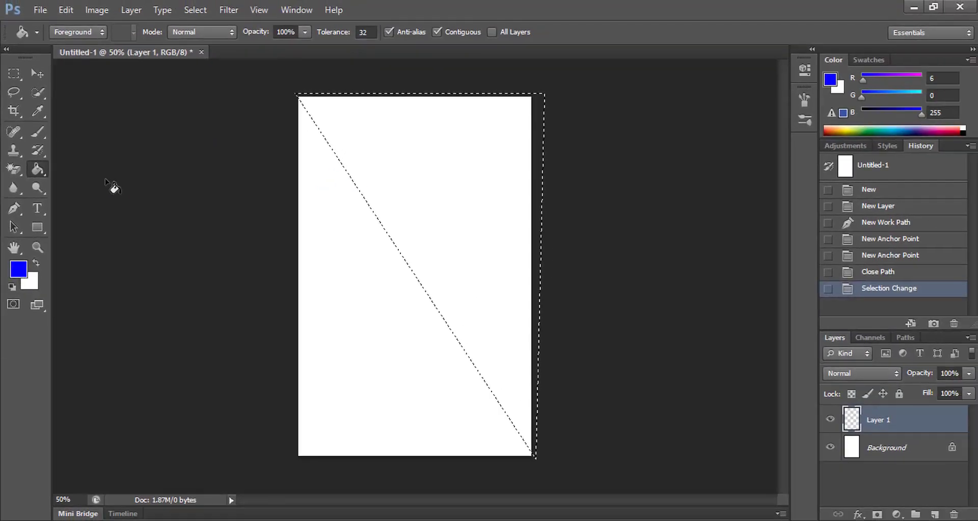
pyautogui.click(18, 270)
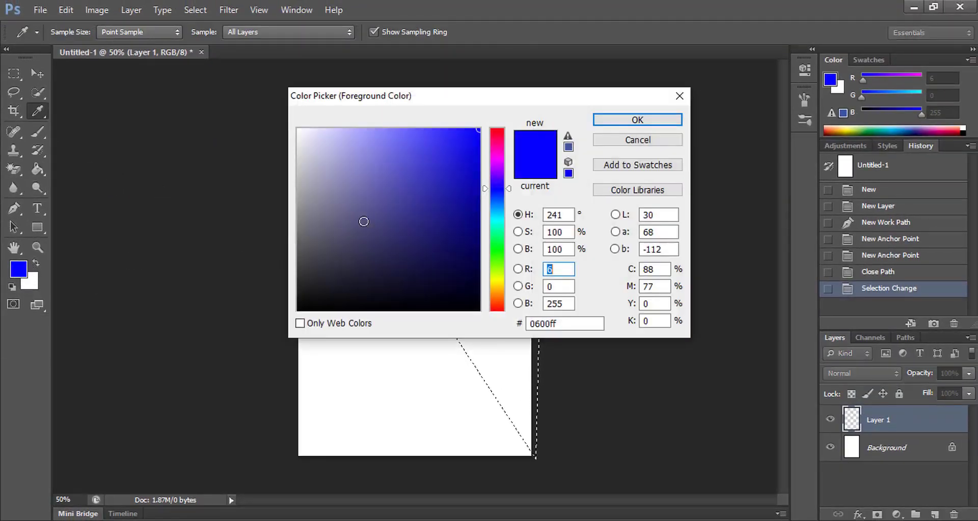
pyautogui.moveTo(500, 225); pyautogui.dragTo(481, 125)
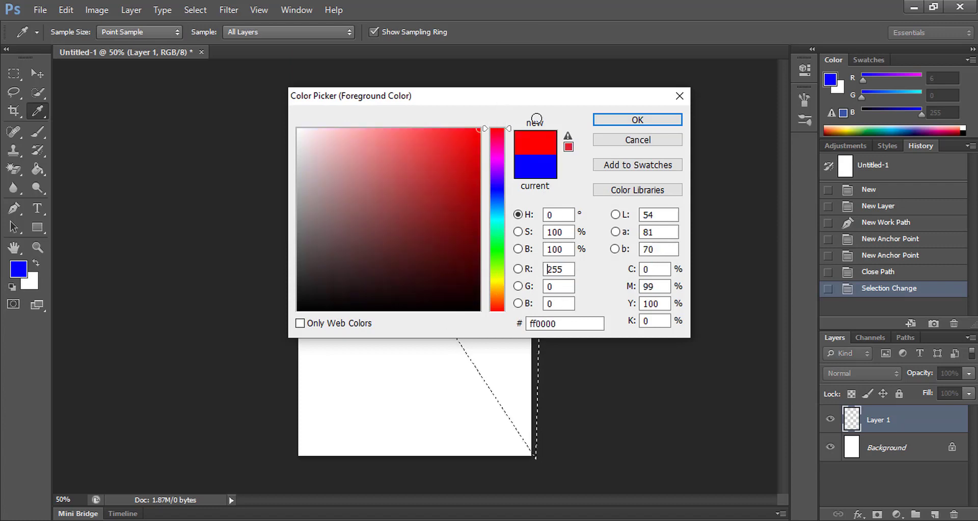
pyautogui.click(641, 124)
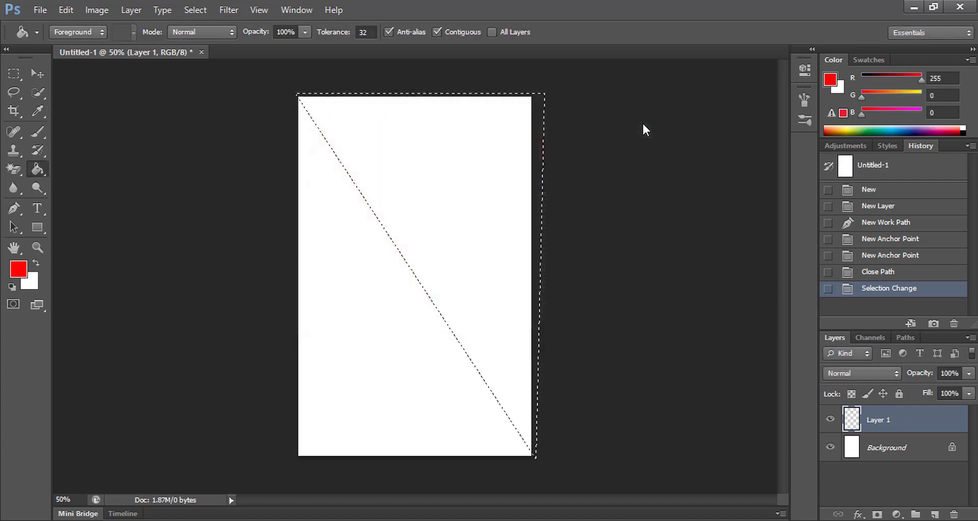
pyautogui.click(415, 154)
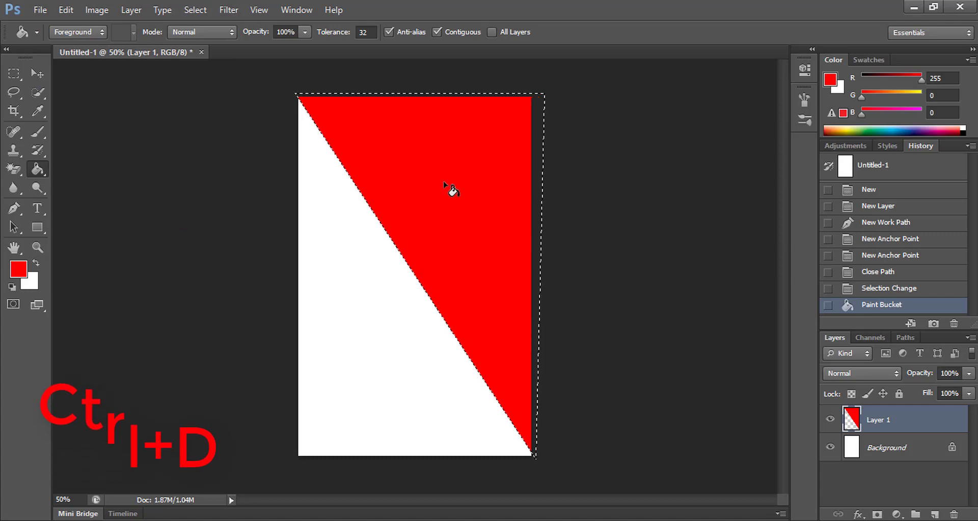
pyautogui.hotkey('ctrl', 'd')
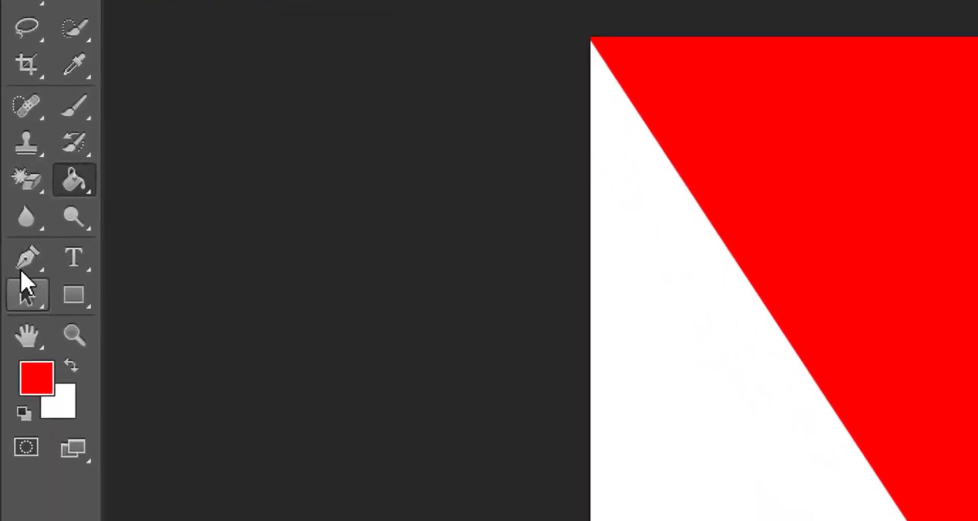
pyautogui.click(13, 209)
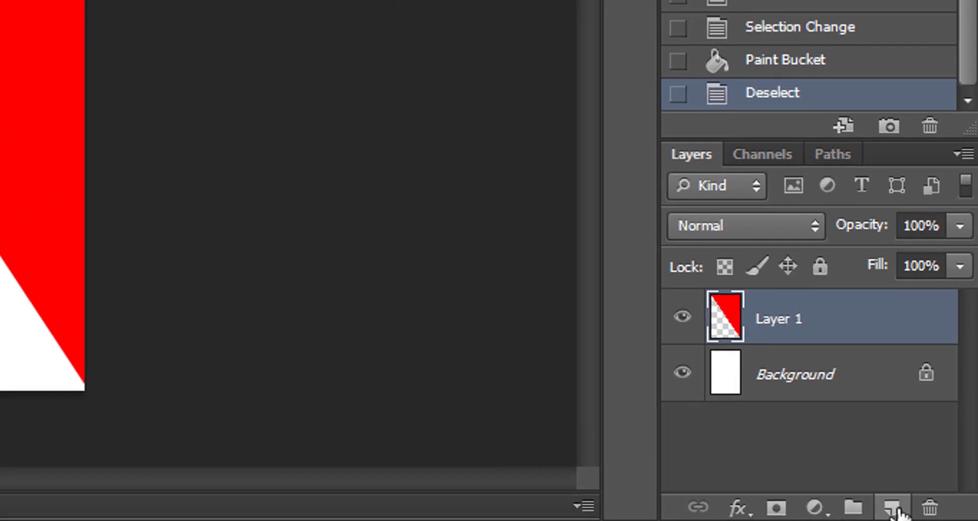
# Step: On a new Layer 2, select the pen triangle top-left, bottom-left, bottom-right with 0 feather
pyautogui.click(935, 515)
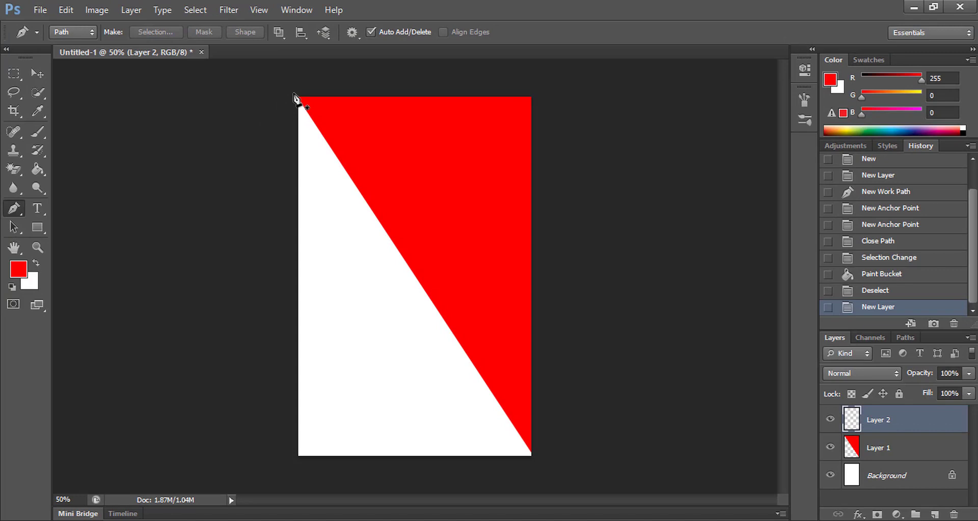
pyautogui.click(294, 94)
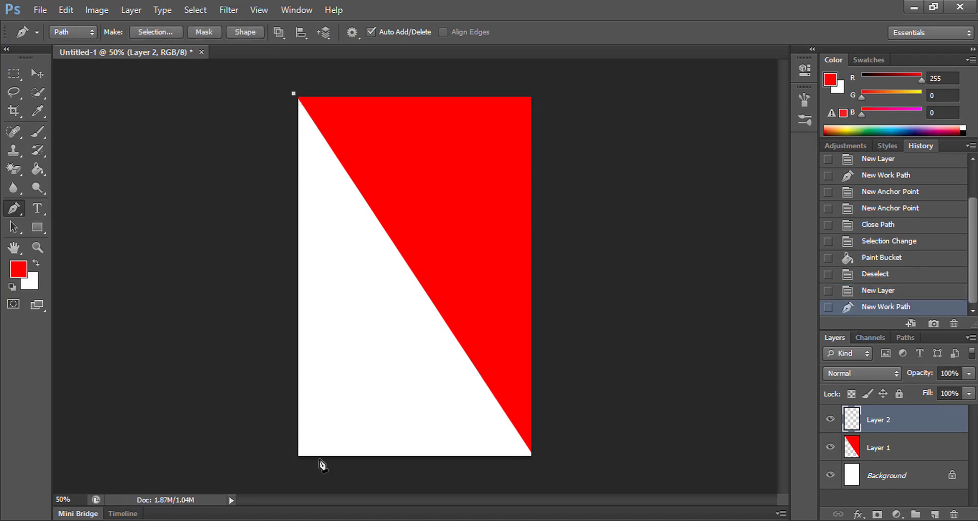
pyautogui.click(290, 462)
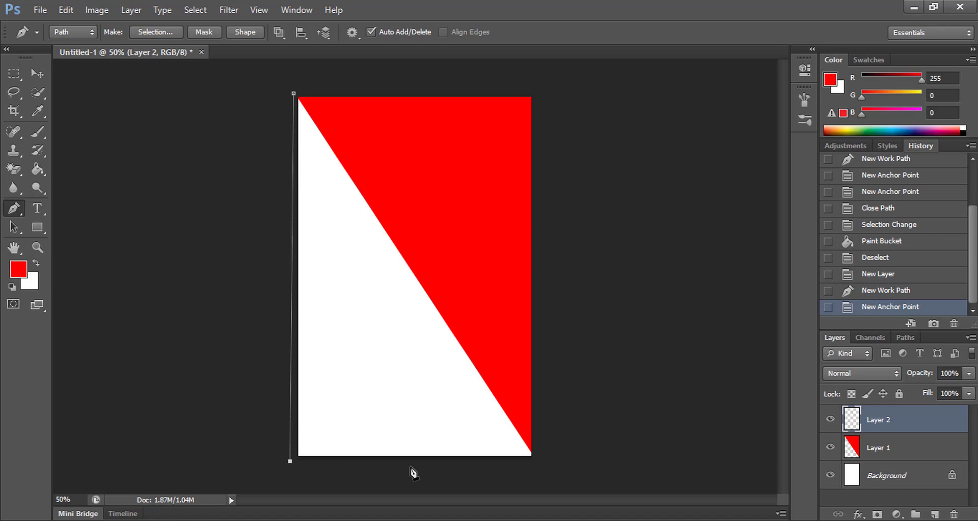
pyautogui.click(535, 462)
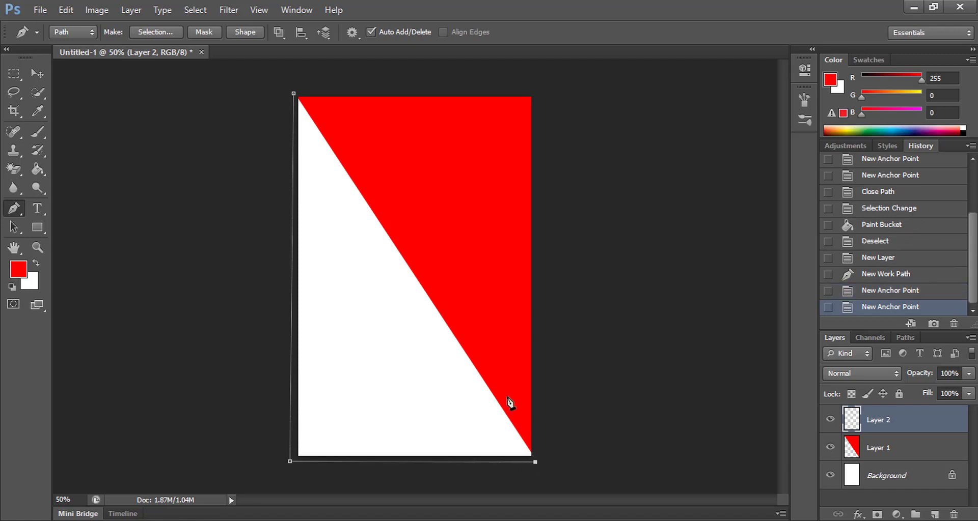
pyautogui.click(294, 95)
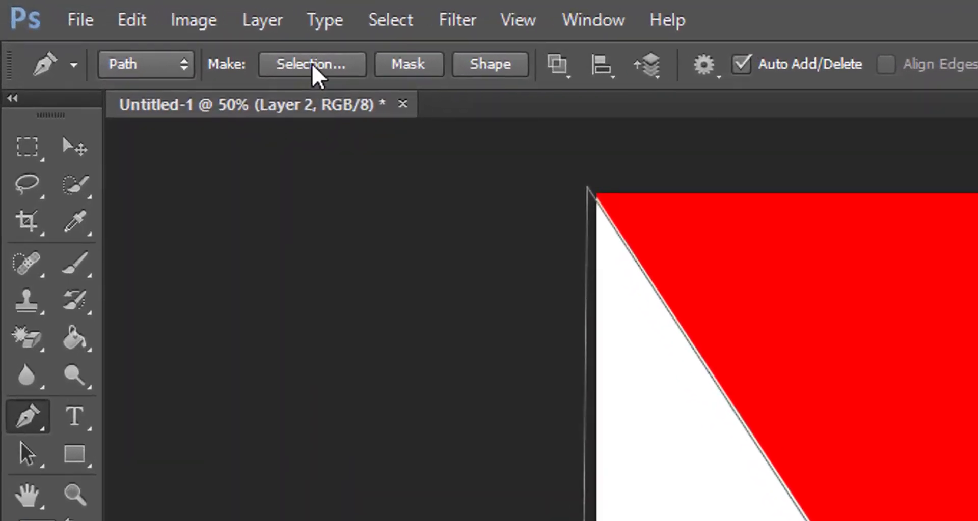
pyautogui.click(311, 63)
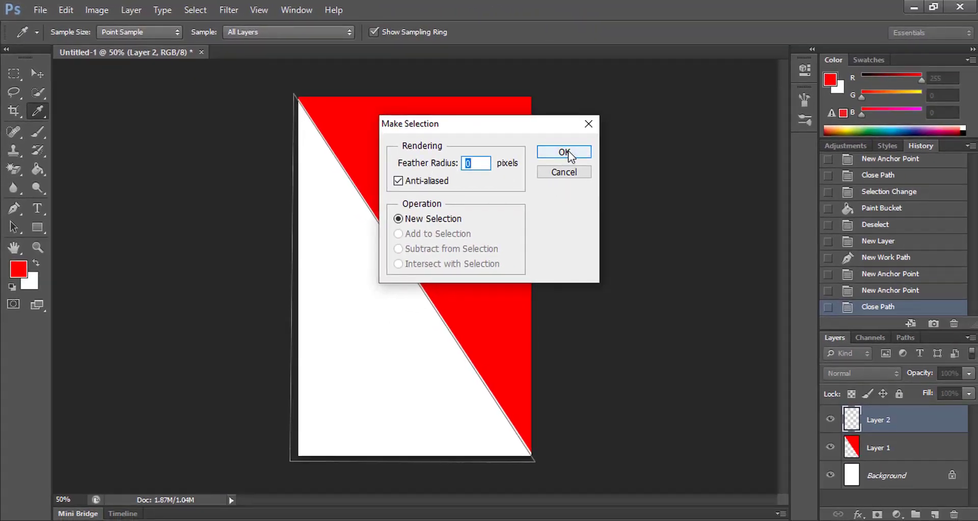
pyautogui.click(565, 152)
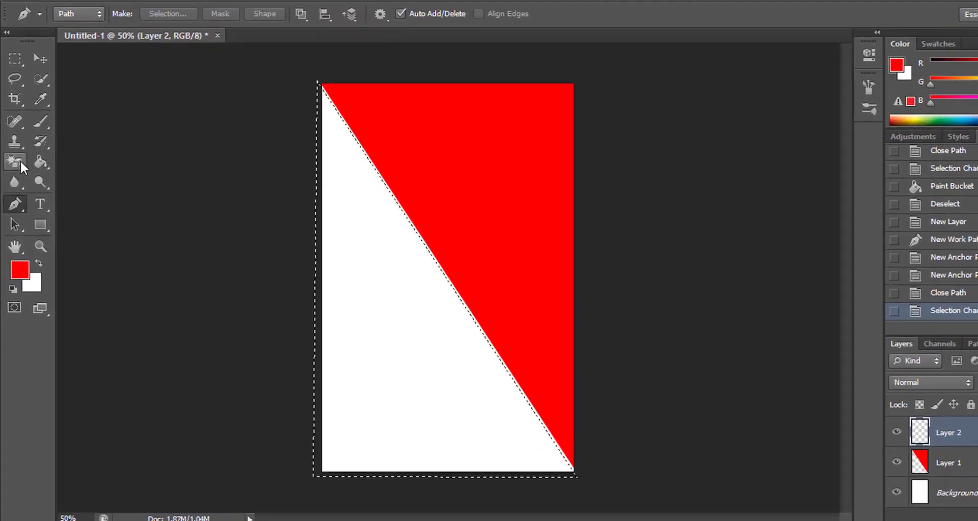
pyautogui.click(76, 78)
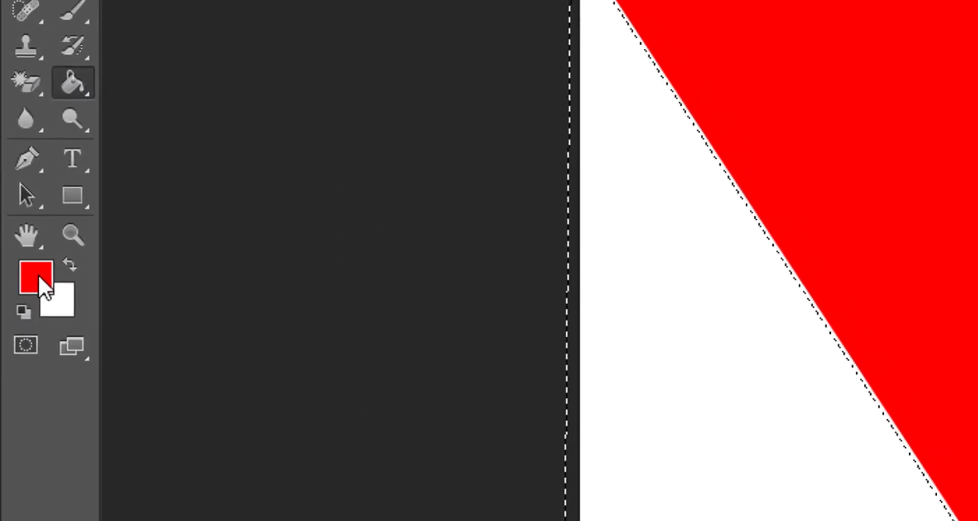
# Step: Fill the lower-left triangle selection with pure blue 0000ff
pyautogui.click(39, 278)
pyautogui.click(497, 187)
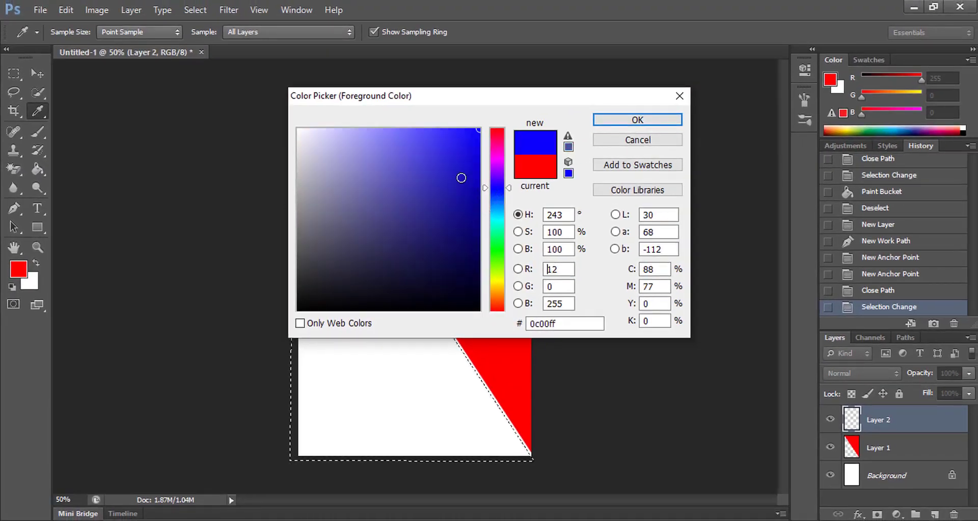
pyautogui.moveTo(508, 192); pyautogui.dragTo(512, 195)
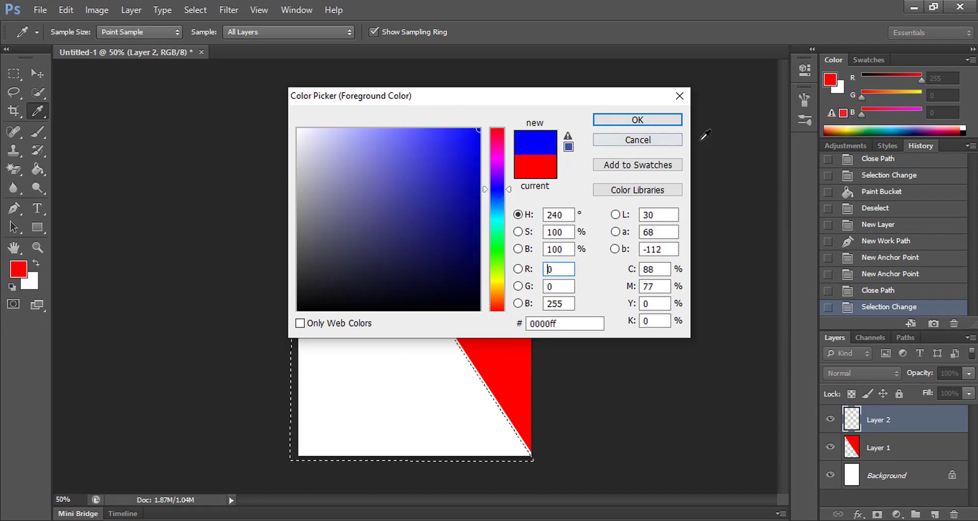
pyautogui.click(638, 120)
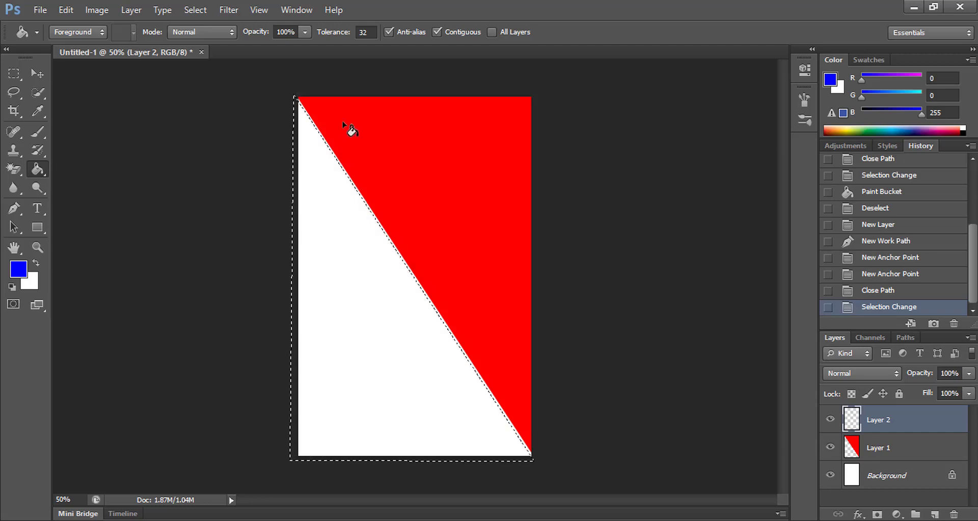
pyautogui.click(357, 316)
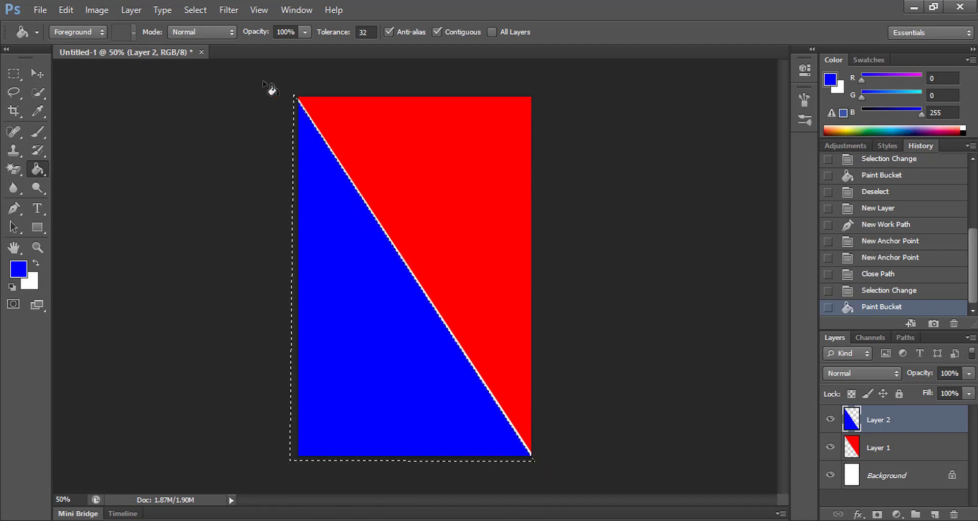
pyautogui.click(37, 76)
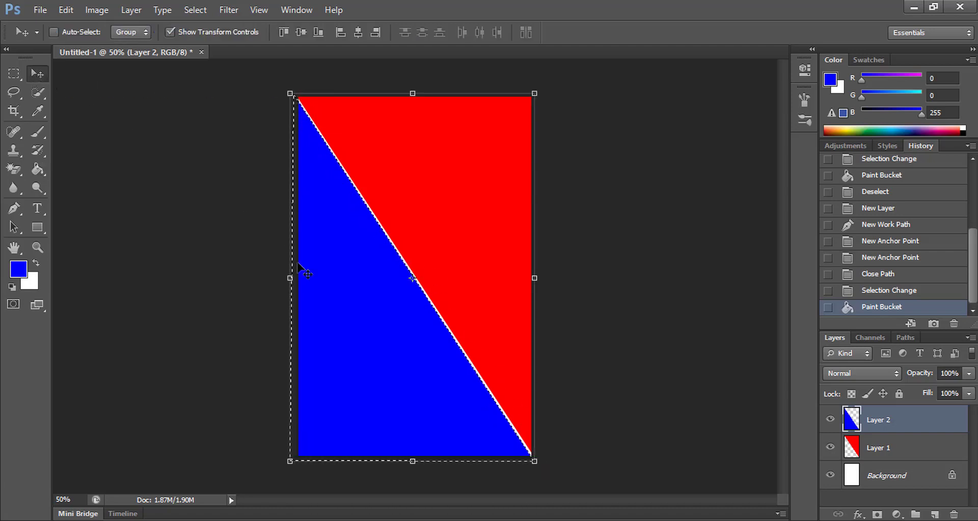
# Step: Scale the blue triangle to about 103% so it reaches the card edges, then deselect
pyautogui.moveTo(377, 333); pyautogui.dragTo(377, 332)
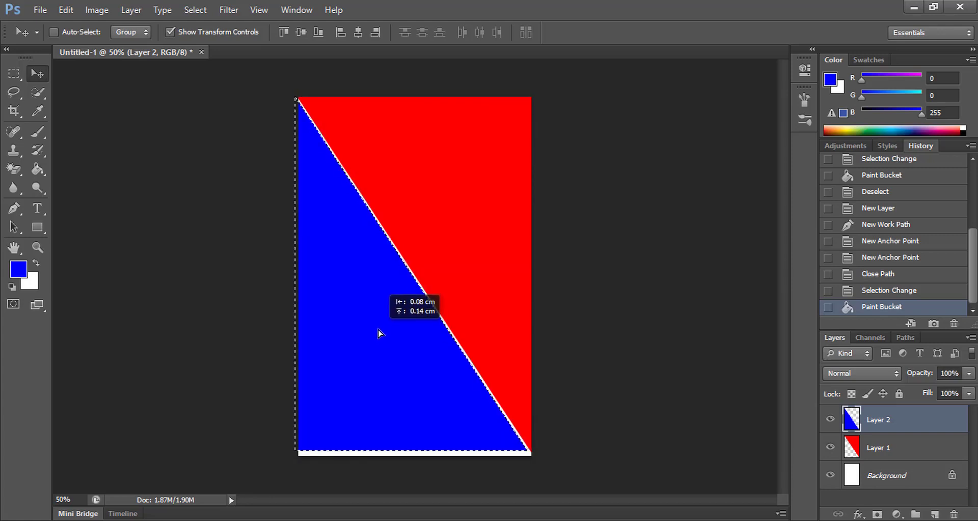
pyautogui.moveTo(377, 333); pyautogui.dragTo(380, 332)
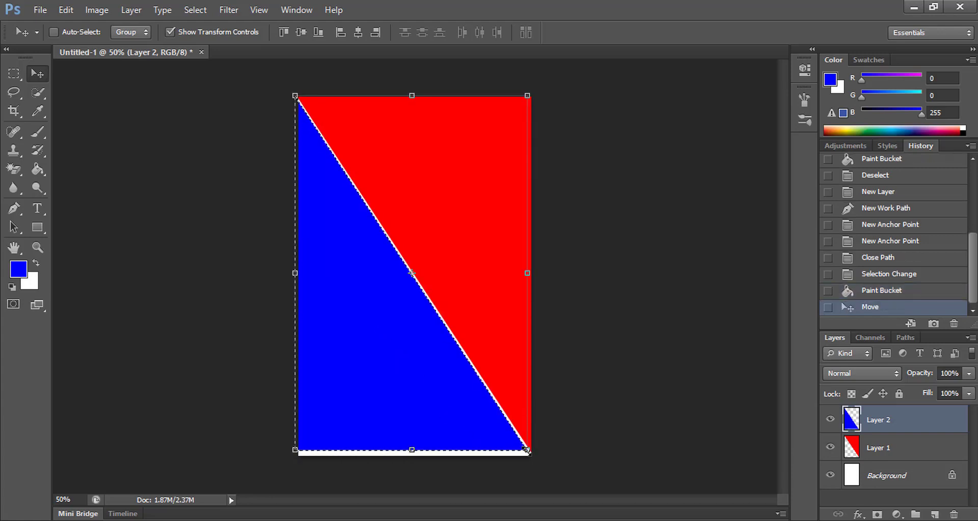
pyautogui.moveTo(527, 450); pyautogui.dragTo(535, 463)
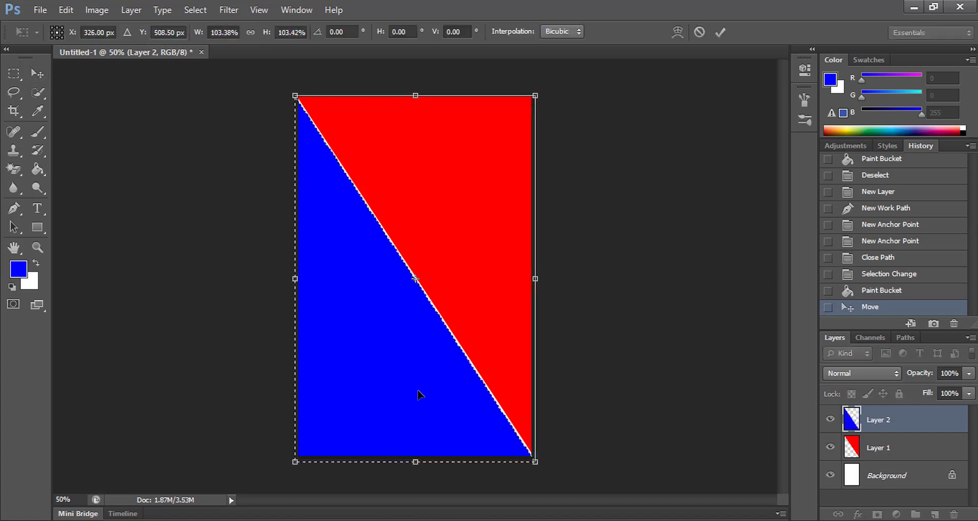
pyautogui.press('Up')
pyautogui.press('Up')
pyautogui.press('Up')
pyautogui.press('Up')
pyautogui.press('Up')
pyautogui.press('Up')
pyautogui.press('Up')
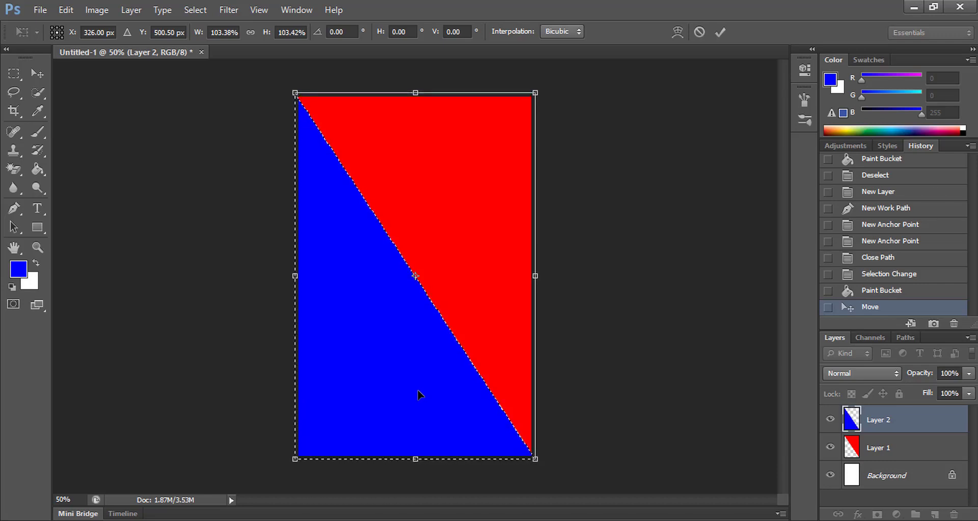
pyautogui.press('Return')
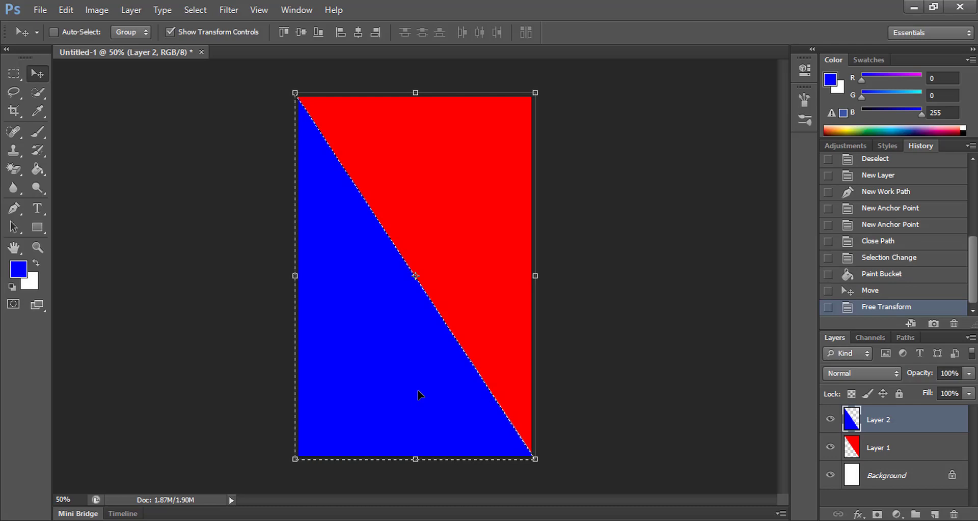
pyautogui.hotkey('ctrl', 'd')
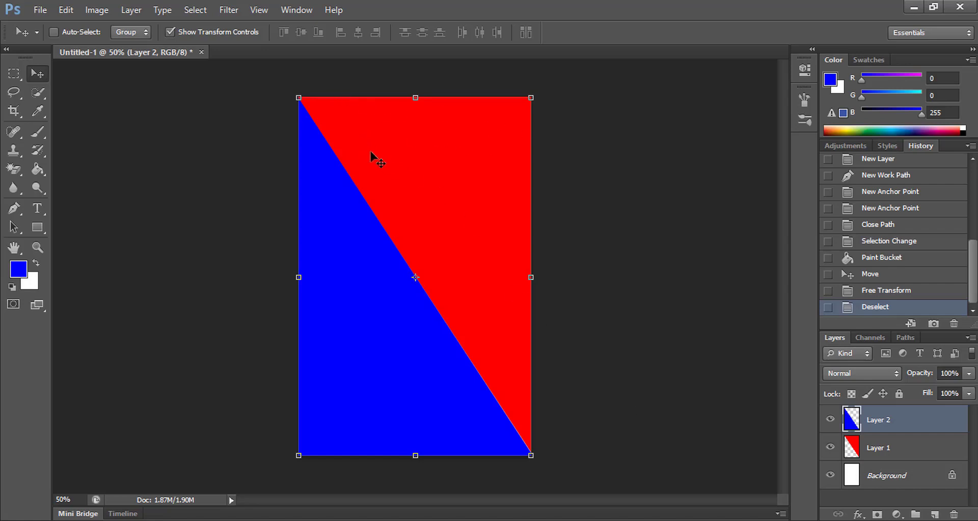
pyautogui.hotkey('alt', 'Tab')
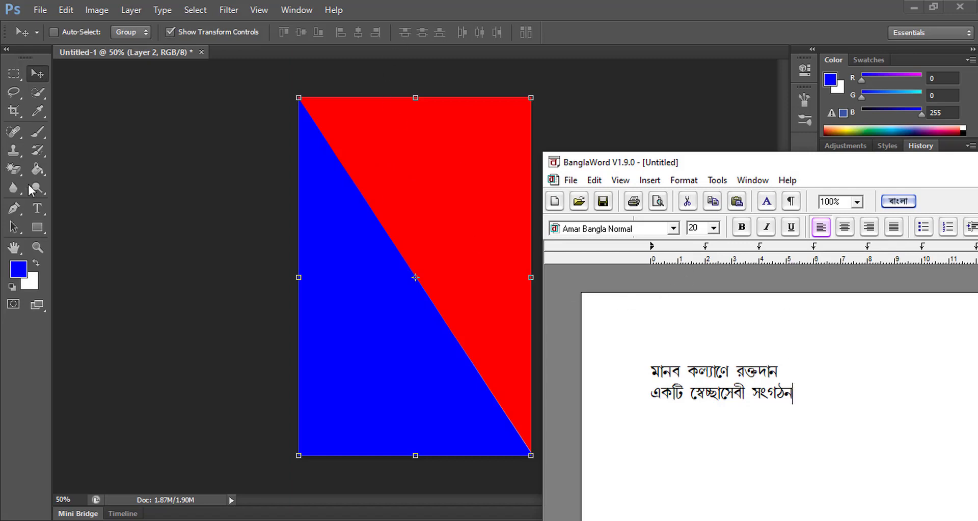
# Step: Select and copy the first Bengali line, the blood-donation title, in BanglaWord
pyautogui.moveTo(781, 372); pyautogui.dragTo(649, 373)
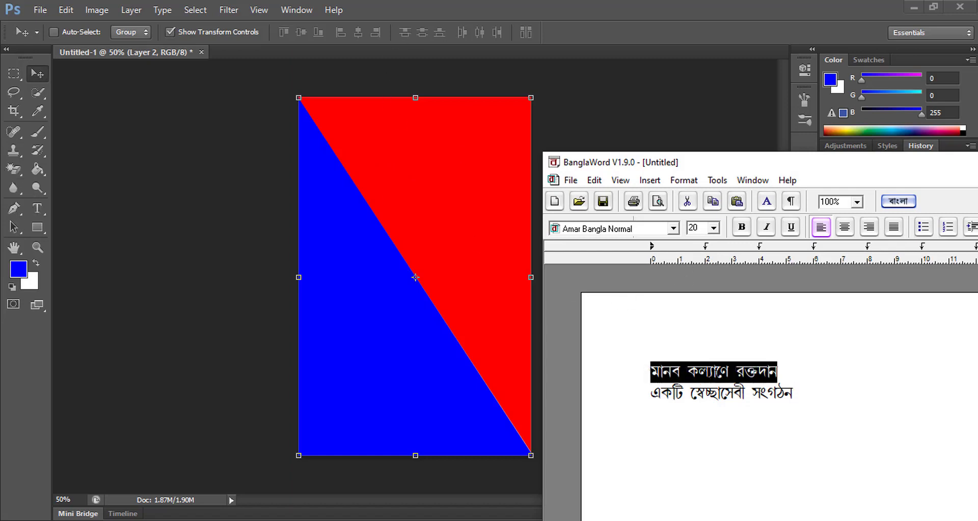
pyautogui.rightClick(722, 374)
pyautogui.click(761, 401)
# Step: Paste the copied Bengali title as a new text layer near the top of the red area
pyautogui.click(38, 208)
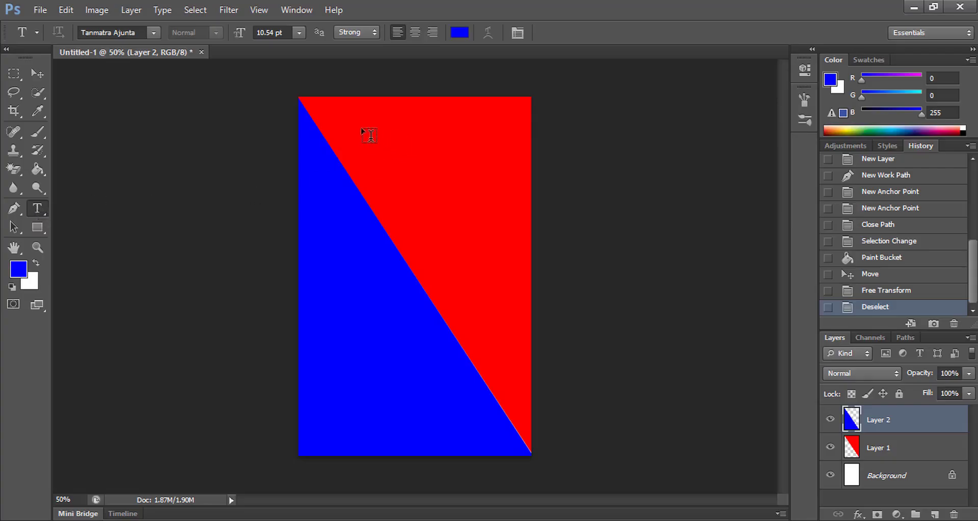
pyautogui.click(340, 127)
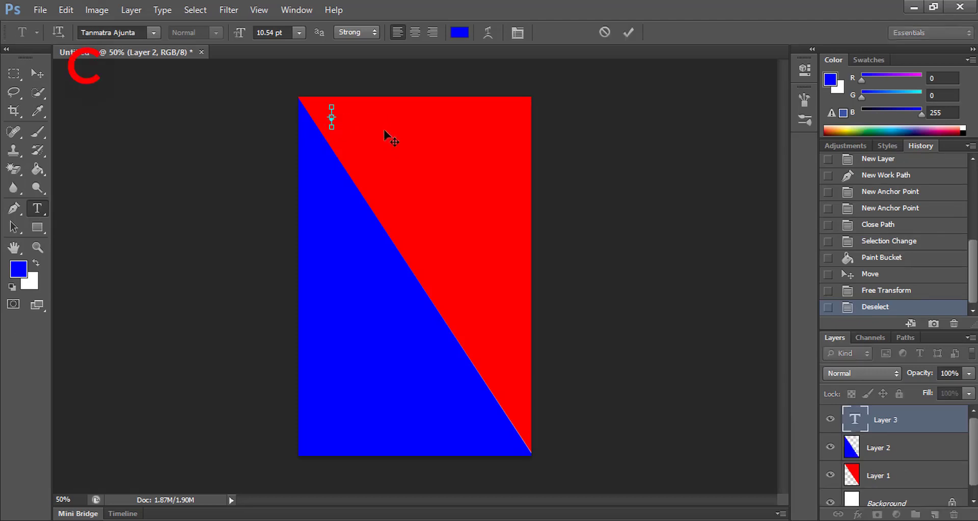
pyautogui.hotkey('ctrl', 'v')
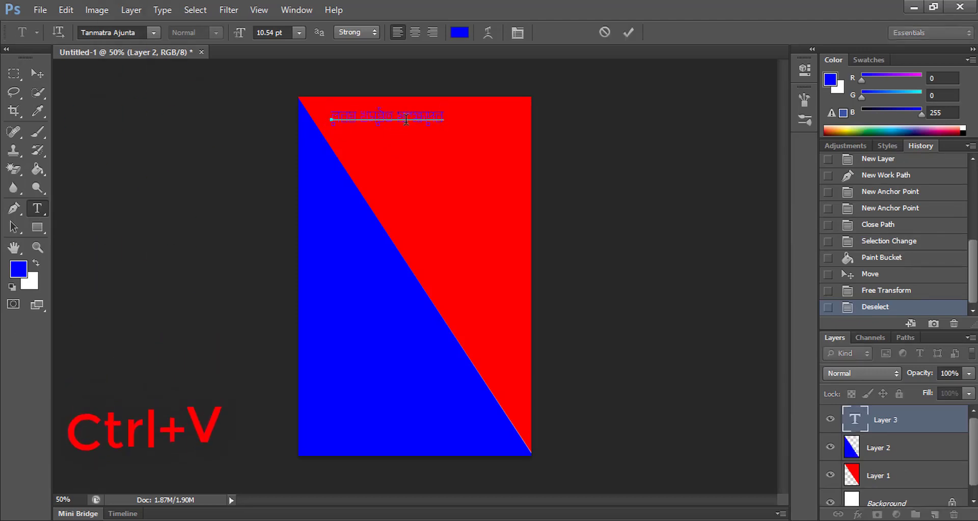
pyautogui.moveTo(443, 118); pyautogui.dragTo(324, 118)
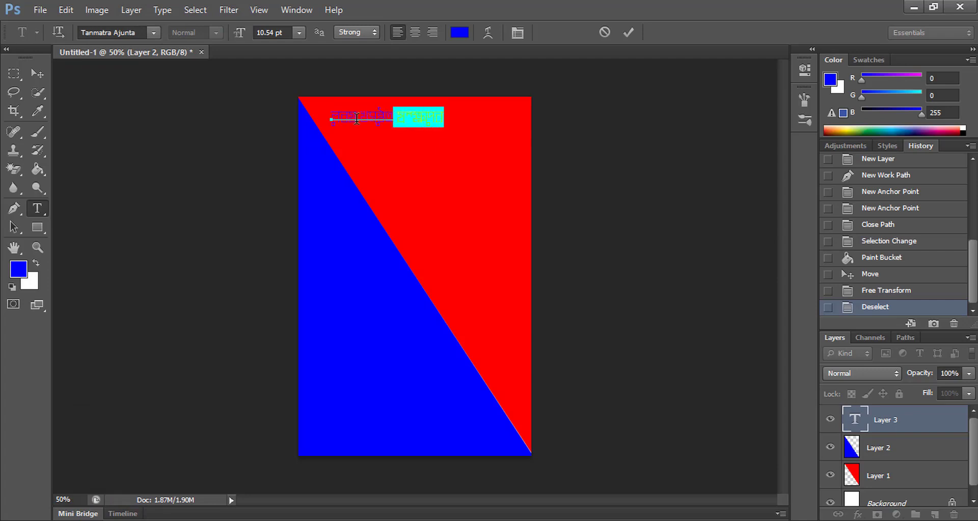
pyautogui.click(153, 32)
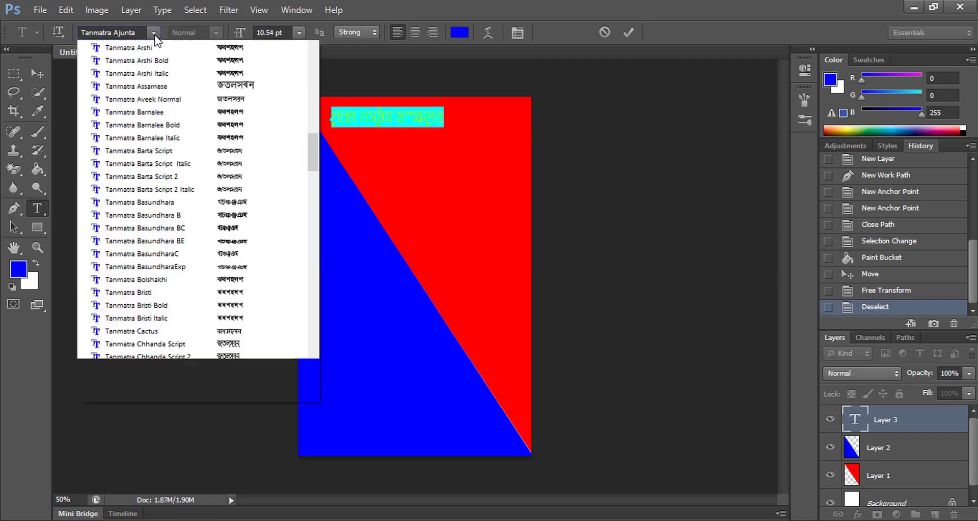
pyautogui.moveTo(315, 291); pyautogui.dragTo(318, 429)
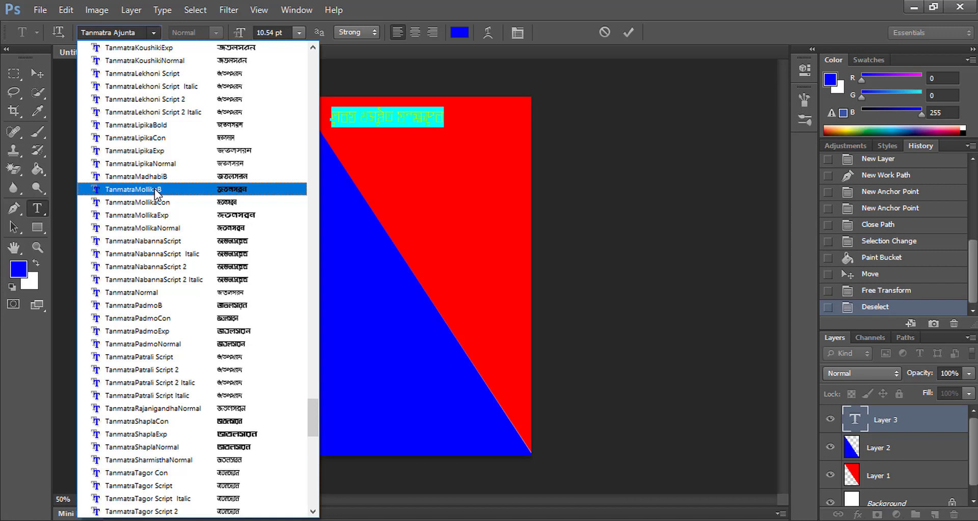
pyautogui.press('Escape')
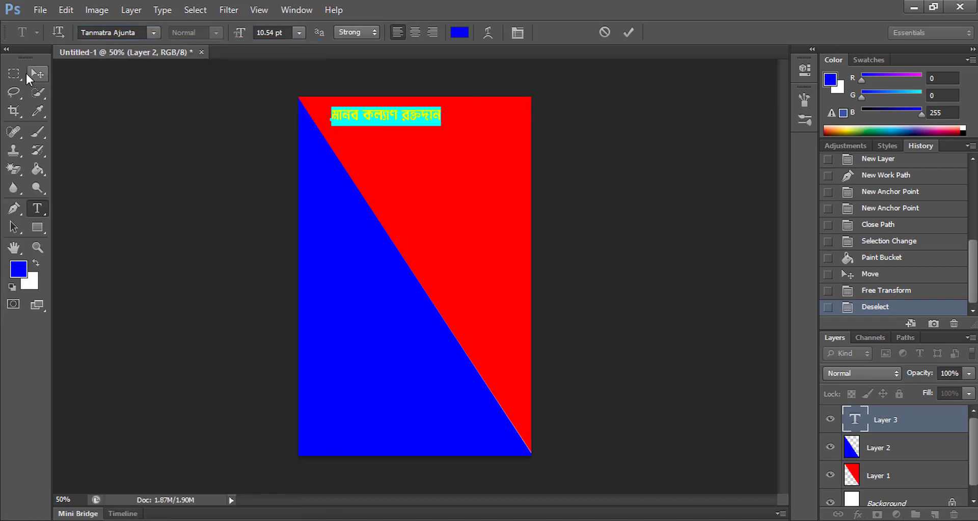
# Step: Enlarge the Bengali title to about 151% (15.99 pt) and position it at the card's top
pyautogui.click(37, 75)
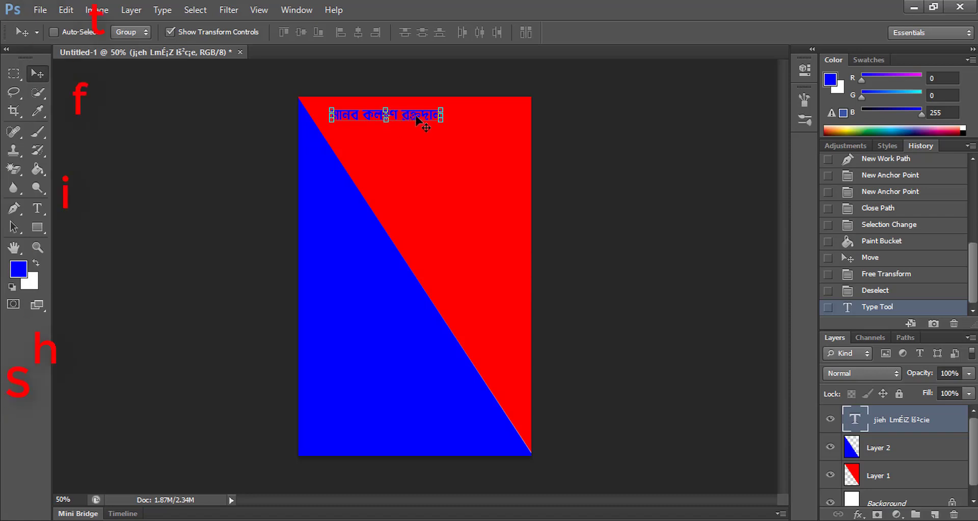
pyautogui.moveTo(444, 123); pyautogui.dragTo(494, 159)
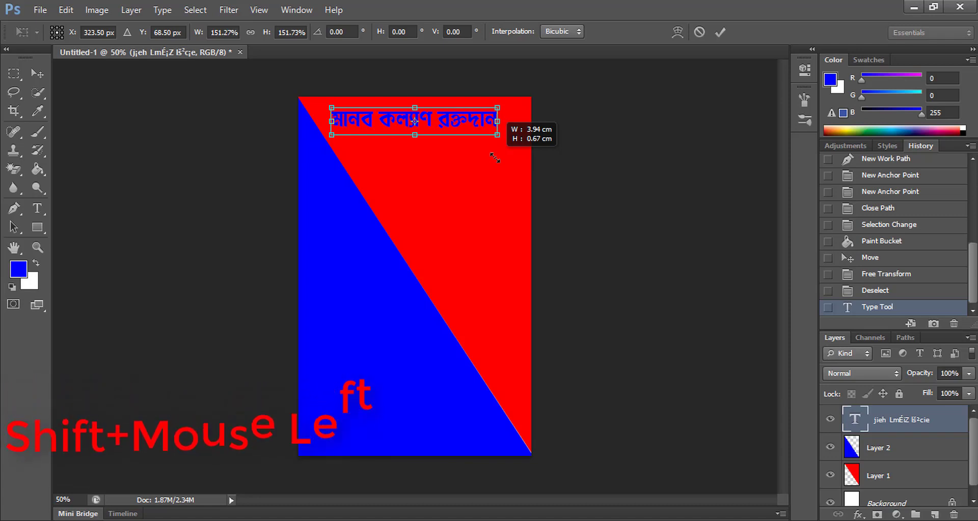
pyautogui.moveTo(494, 158); pyautogui.dragTo(494, 159)
pyautogui.press('Return')
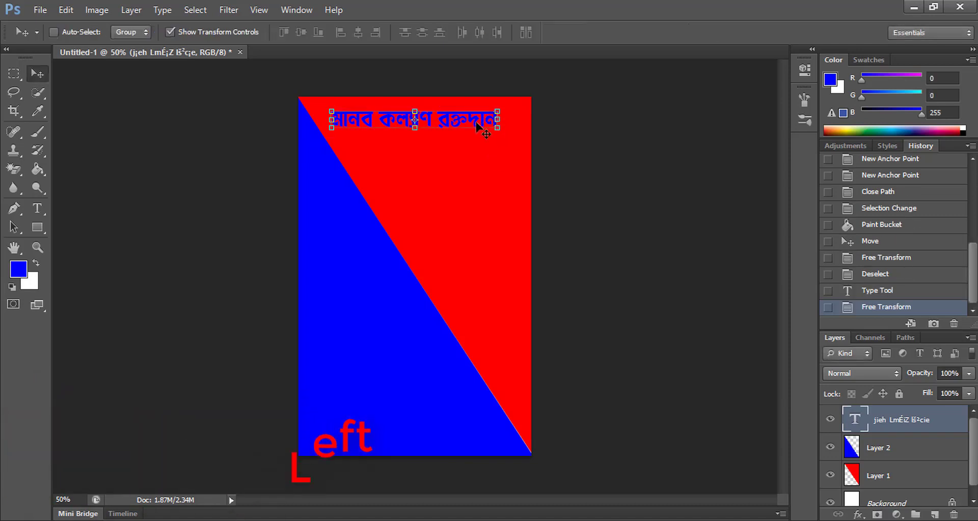
pyautogui.moveTo(473, 123); pyautogui.dragTo(465, 125)
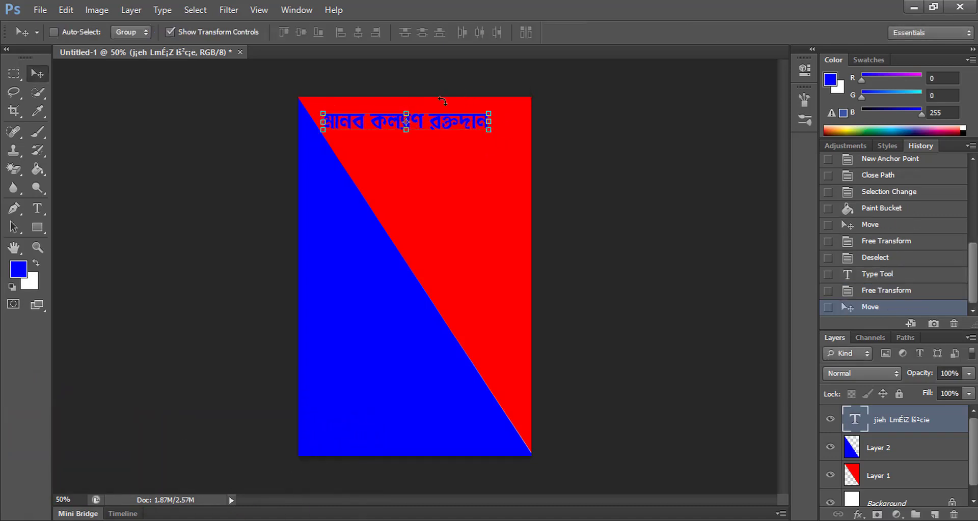
# Step: Make the Bengali title text white (ffffff)
pyautogui.click(37, 208)
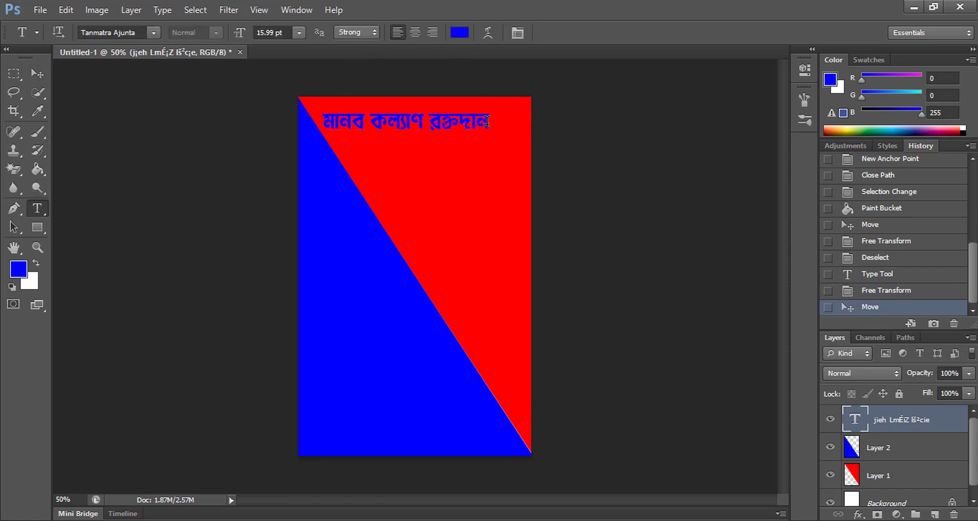
pyautogui.moveTo(487, 123); pyautogui.dragTo(295, 132)
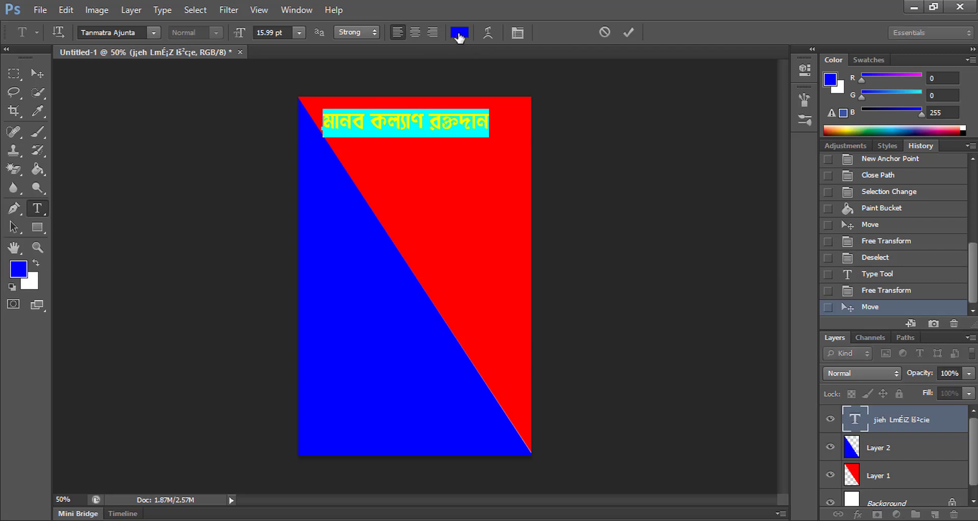
pyautogui.click(459, 32)
pyautogui.click(299, 129)
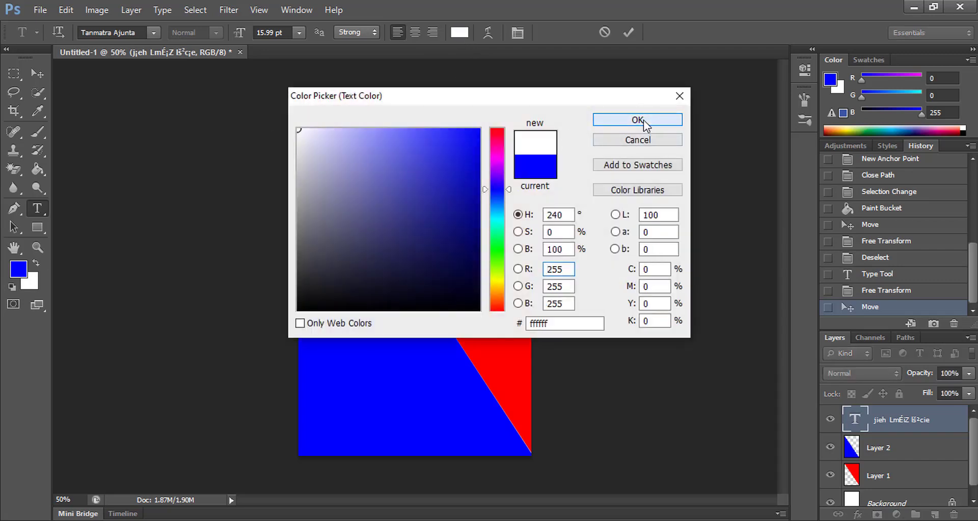
pyautogui.click(641, 120)
pyautogui.hotkey('ctrl', 'h')
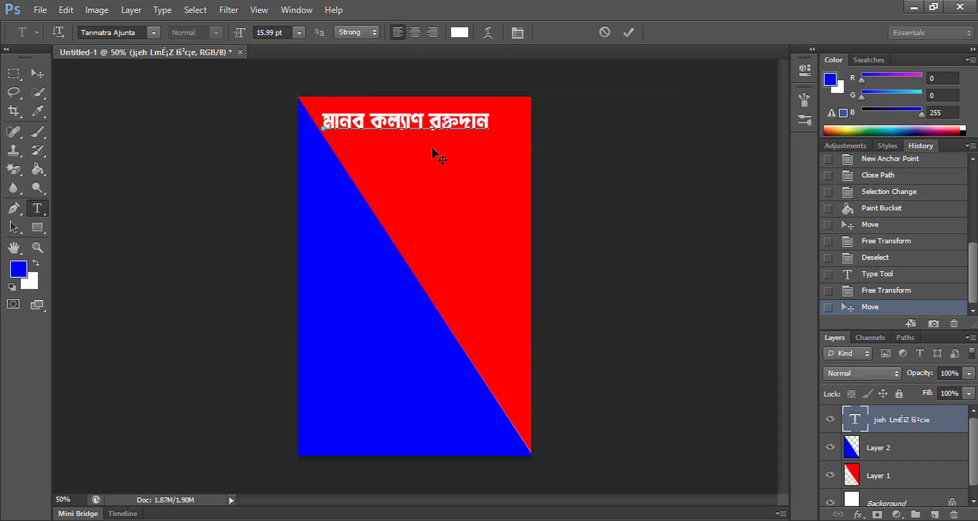
pyautogui.click(37, 73)
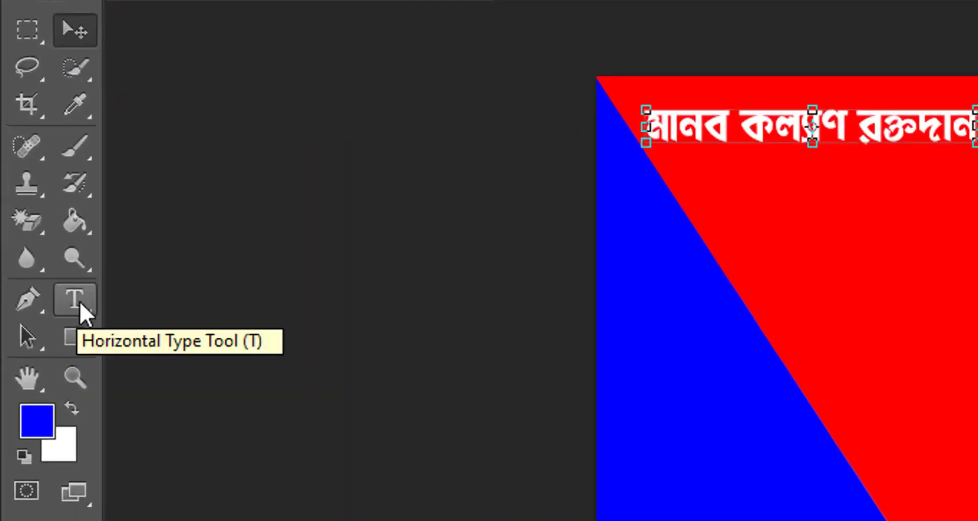
# Step: Copy the second Bengali line from BanglaWord and paste it as new text below the title
pyautogui.click(81, 303)
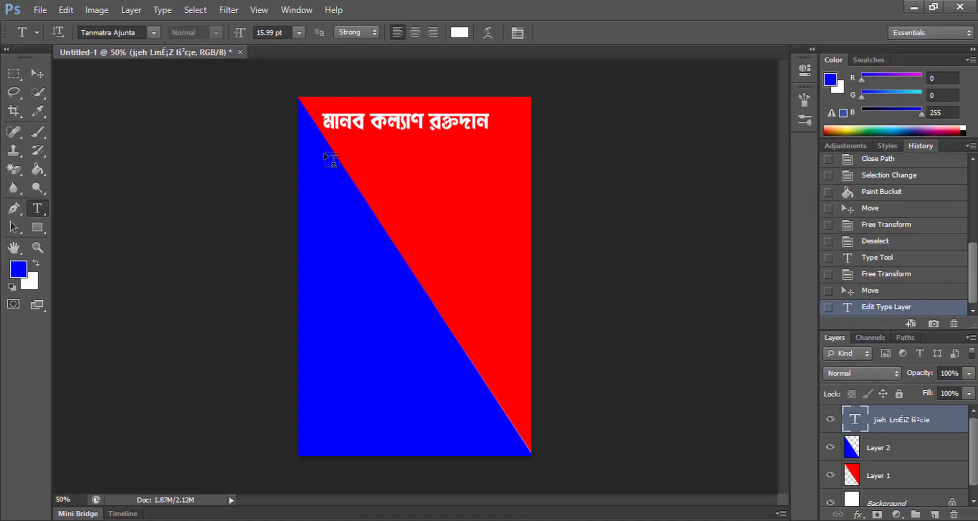
pyautogui.click(332, 161)
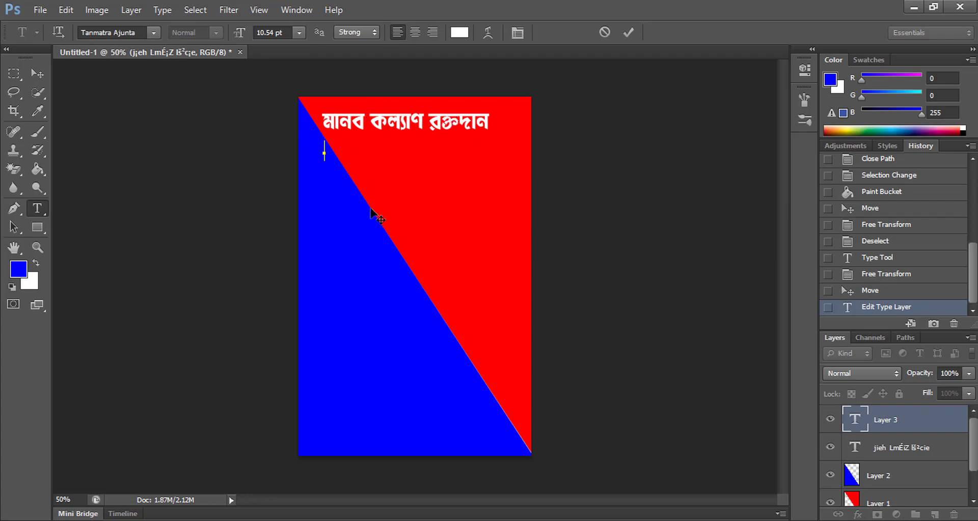
pyautogui.hotkey('alt', 'Tab')
pyautogui.click(773, 409)
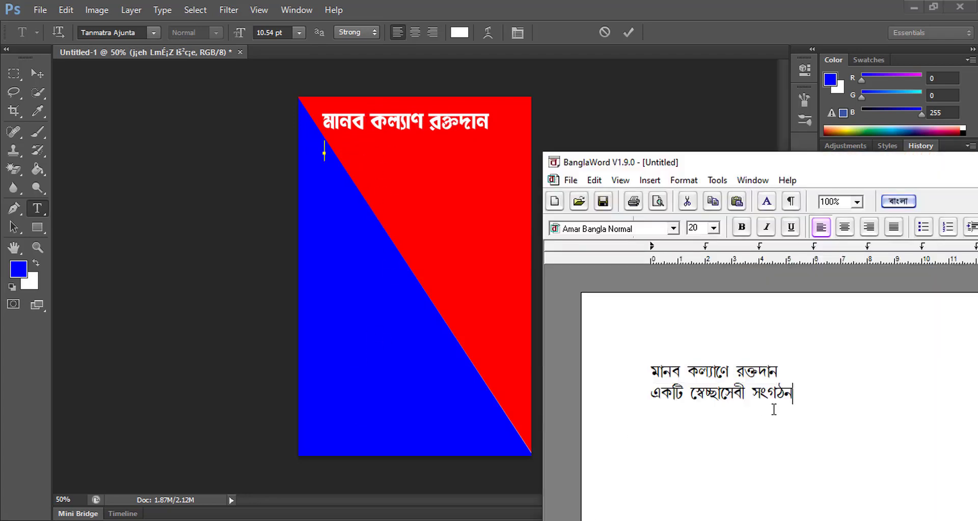
pyautogui.moveTo(800, 393); pyautogui.dragTo(650, 393)
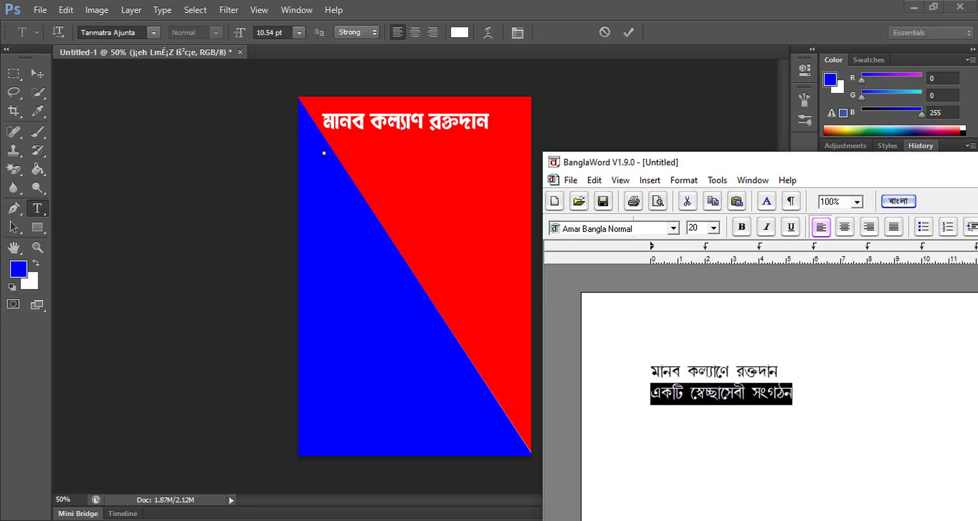
pyautogui.hotkey('ctrl', 'c')
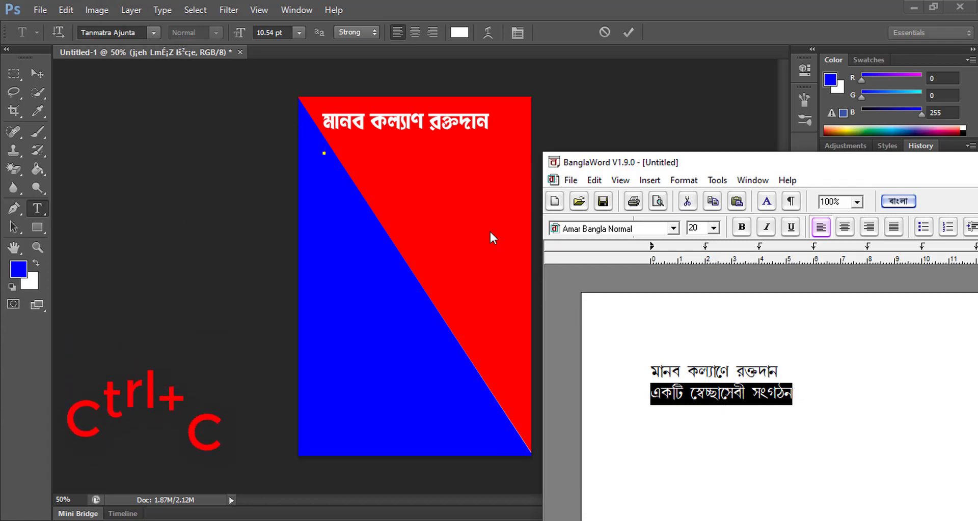
pyautogui.click(331, 162)
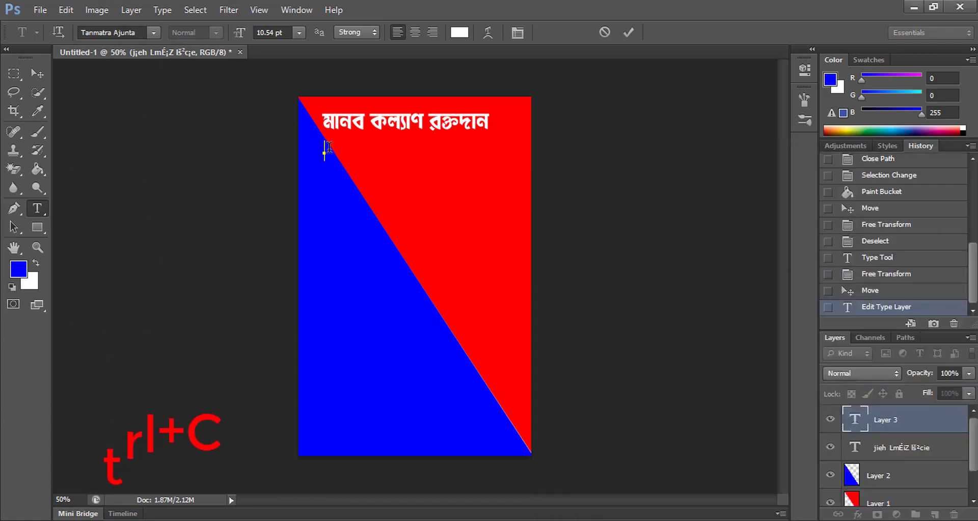
pyautogui.hotkey('ctrl', 'v')
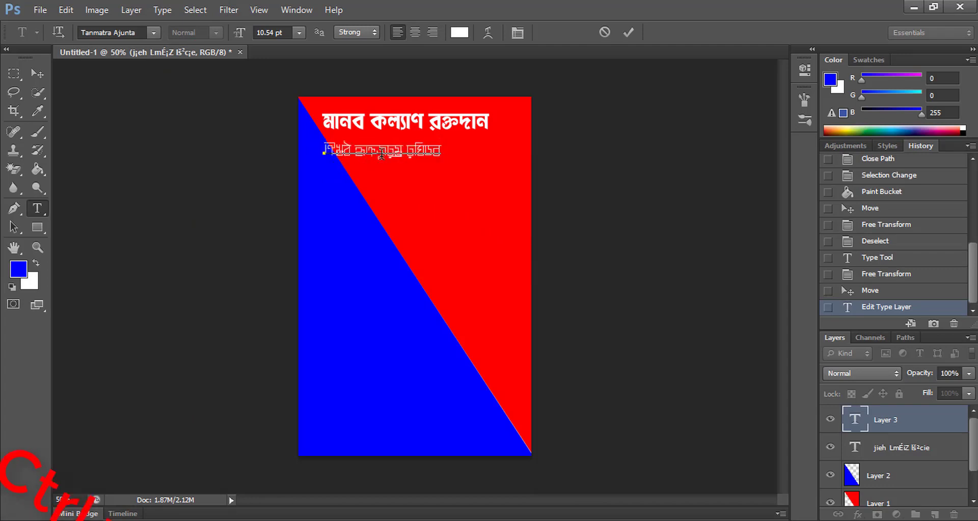
# Step: Set the Bengali subtitle text in the TanmatraBelyBold font
pyautogui.moveTo(440, 152); pyautogui.dragTo(314, 152)
pyautogui.click(153, 33)
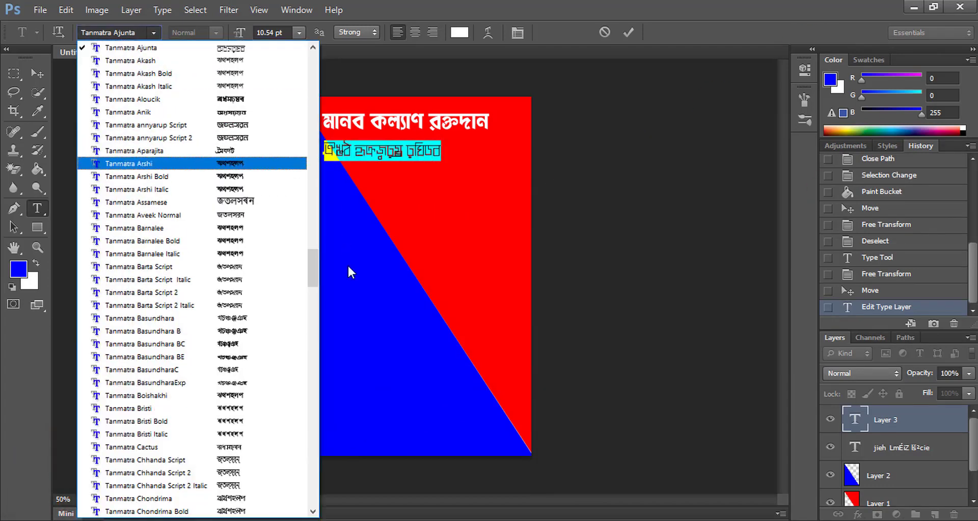
pyautogui.moveTo(313, 280); pyautogui.dragTo(316, 390)
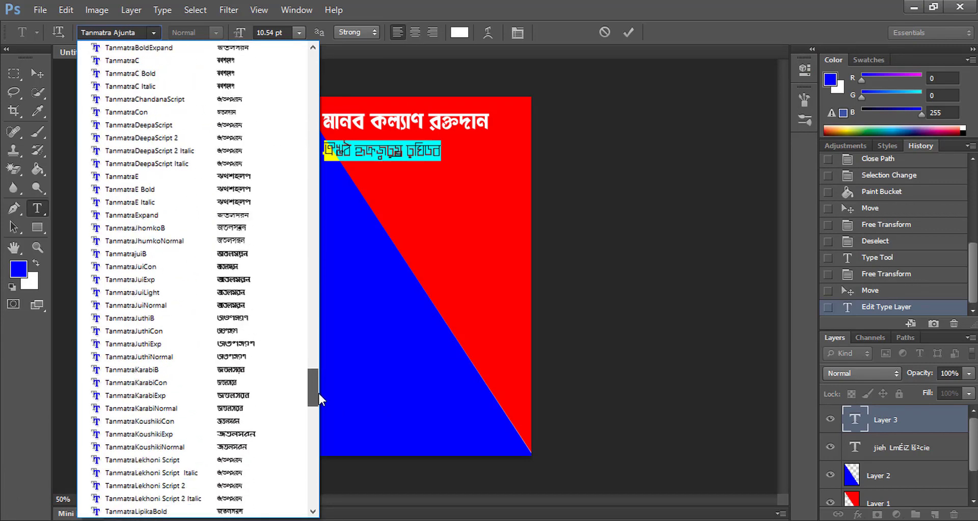
pyautogui.click(228, 265)
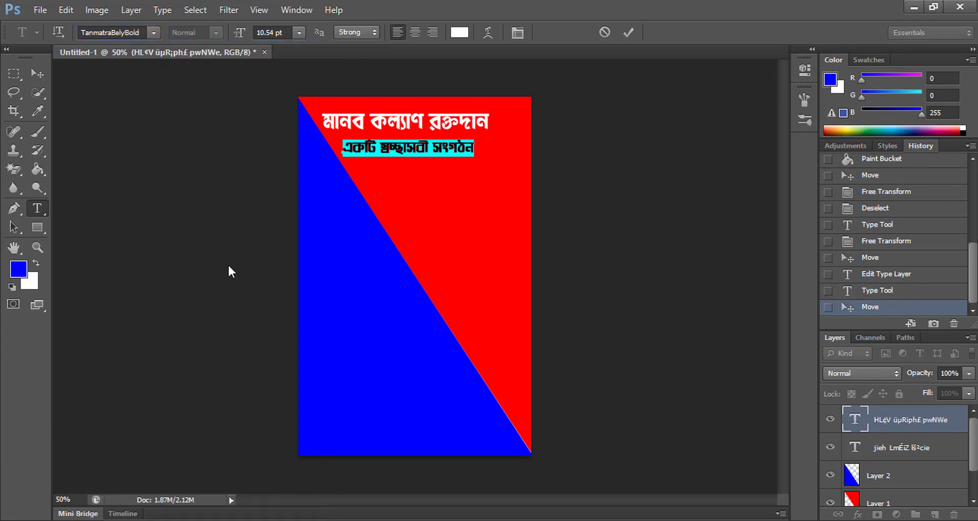
# Step: Enlarge the subtitle to about 106% and centre it beneath the title
pyautogui.click(34, 79)
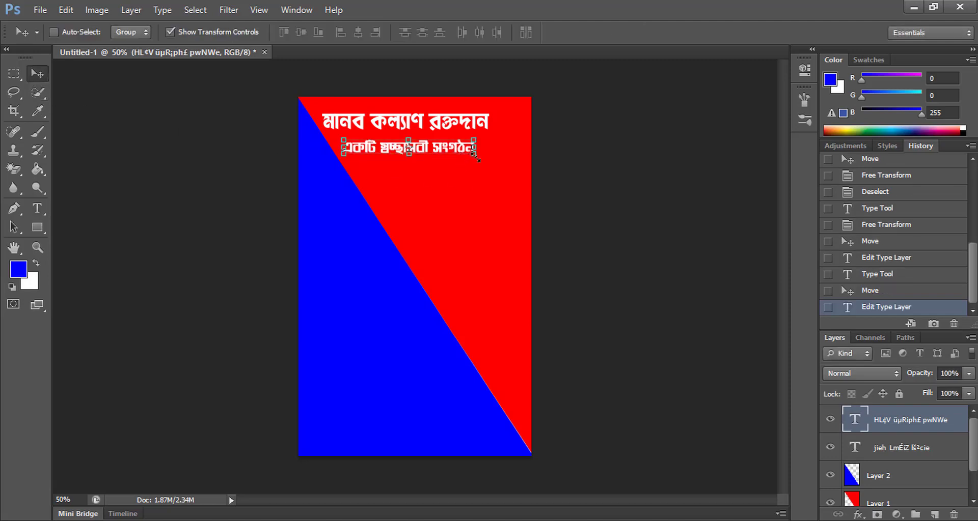
pyautogui.moveTo(476, 155); pyautogui.dragTo(483, 164)
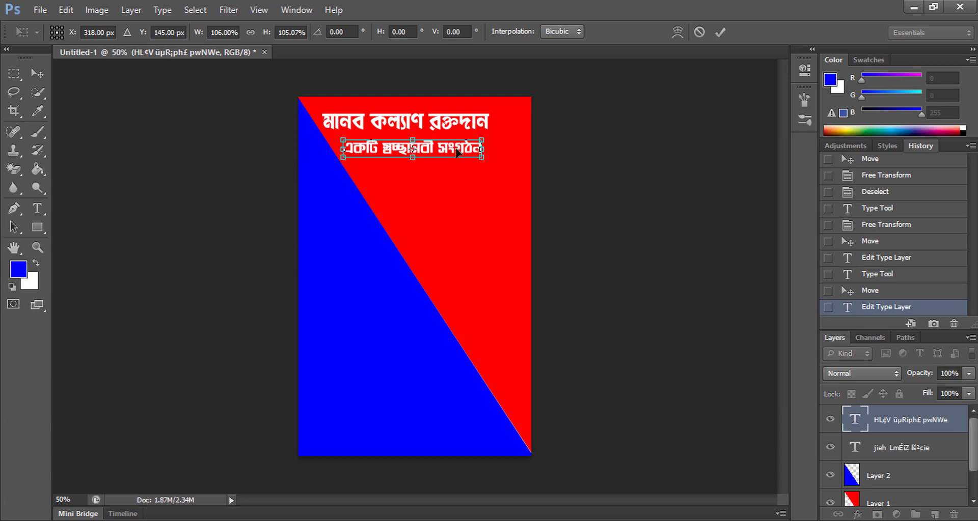
pyautogui.moveTo(457, 152); pyautogui.dragTo(454, 154)
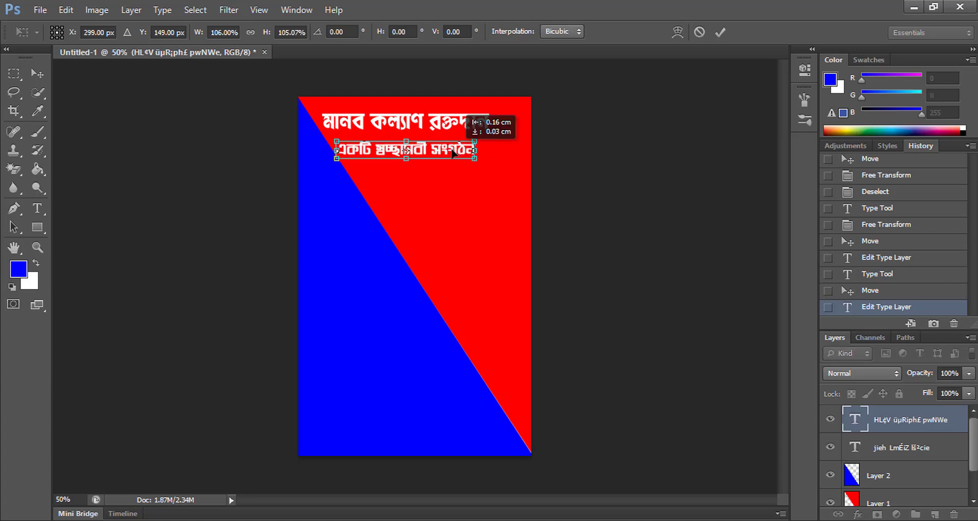
pyautogui.press('Return')
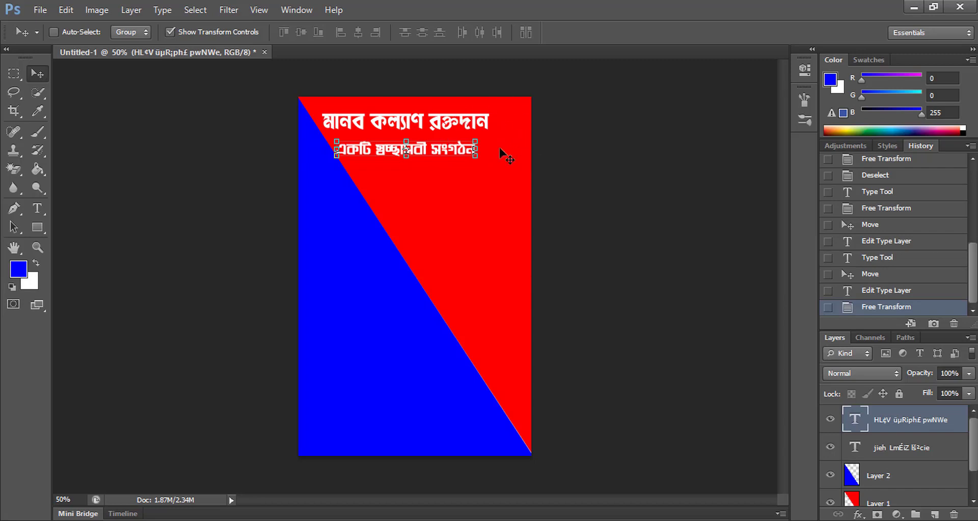
# Step: Open 1.png and drag the round logo onto the ID card as Layer 3
pyautogui.moveTo(154, 50); pyautogui.dragTo(156, 121)
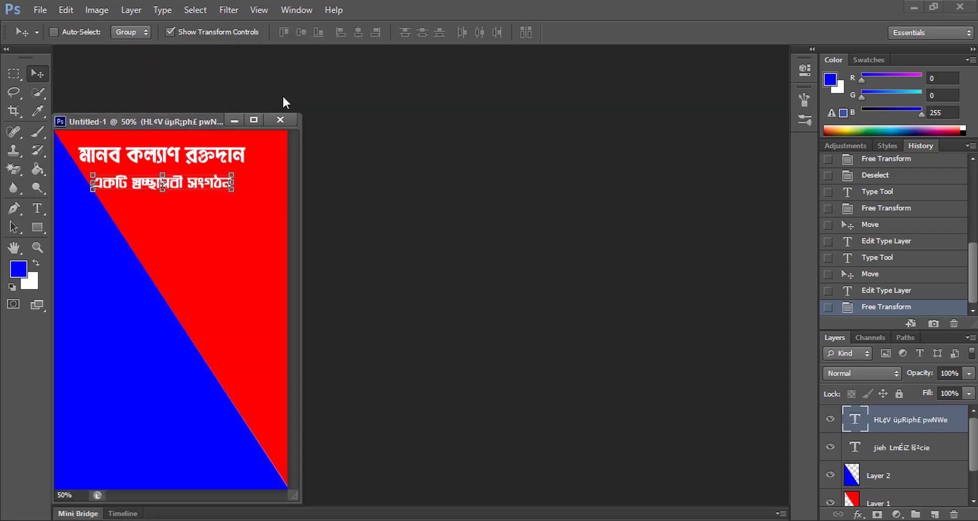
pyautogui.doubleClick(432, 219)
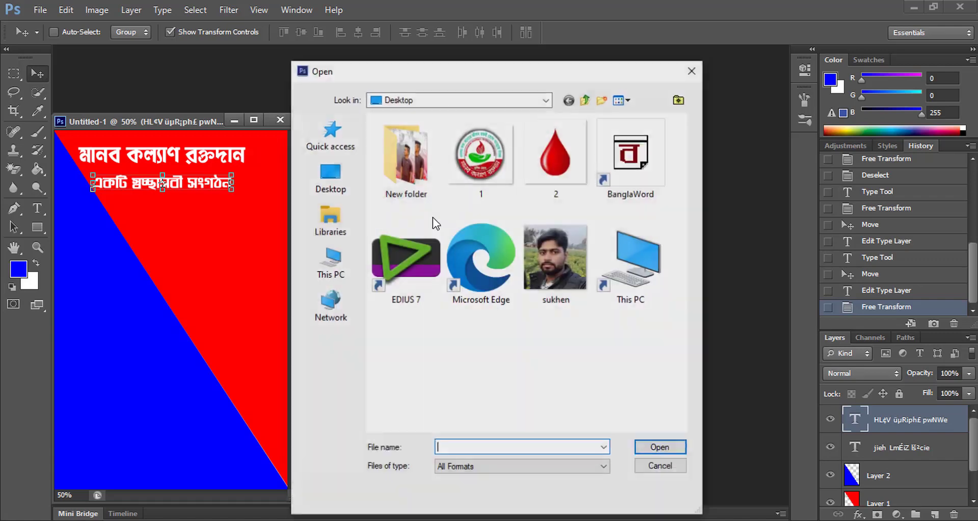
pyautogui.click(478, 163)
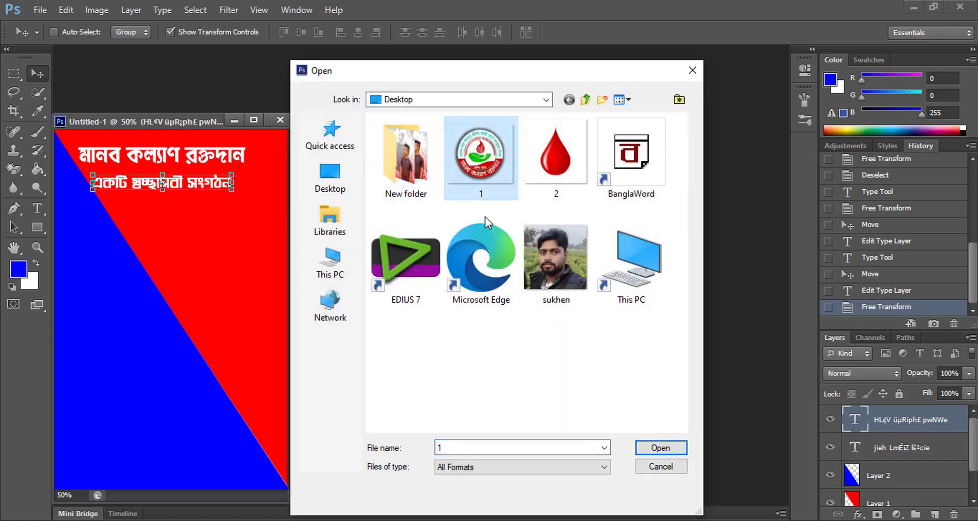
pyautogui.click(662, 445)
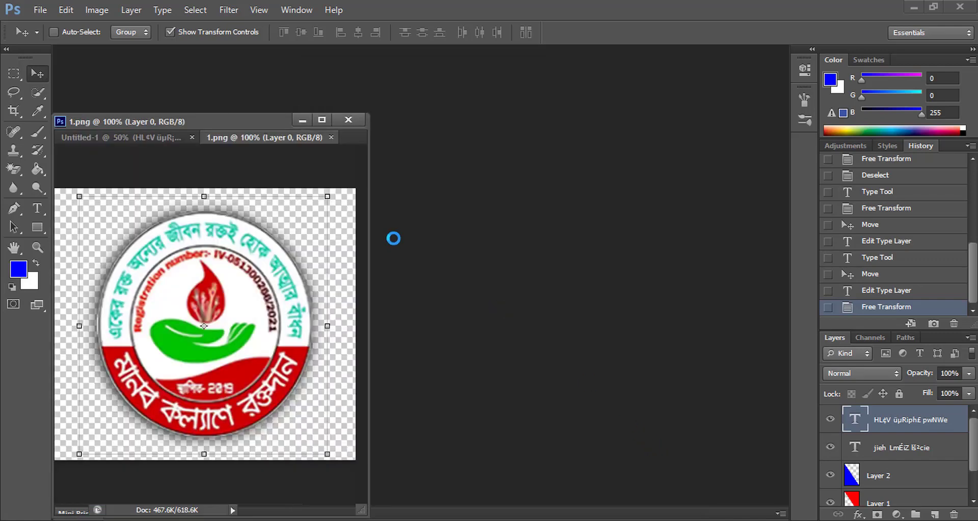
pyautogui.moveTo(250, 145); pyautogui.dragTo(377, 161)
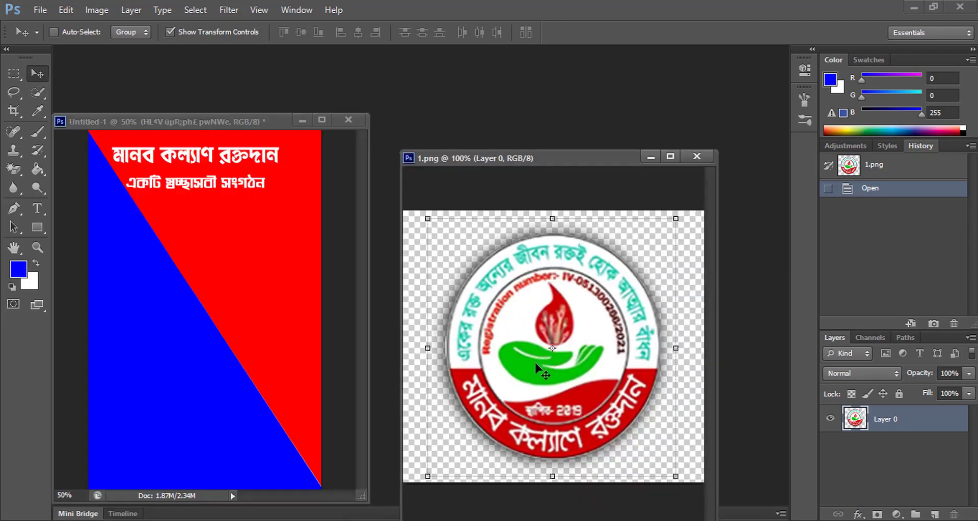
pyautogui.moveTo(535, 363); pyautogui.dragTo(261, 259)
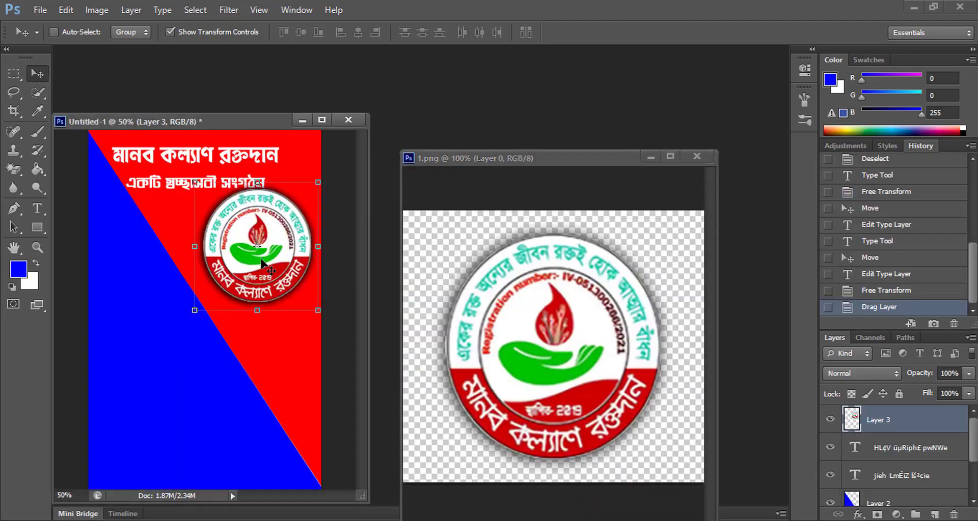
# Step: Shrink the logo to a small badge and close the 1.png document
pyautogui.click(321, 121)
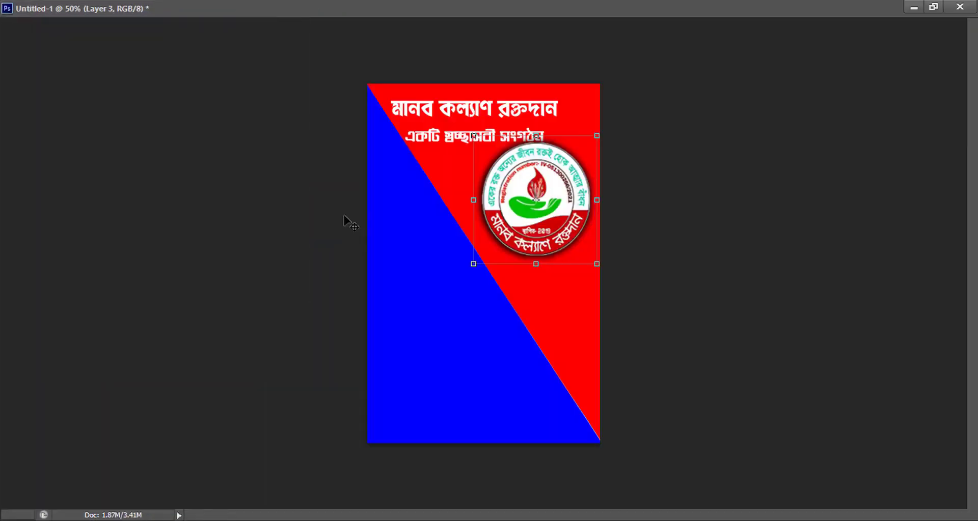
pyautogui.moveTo(597, 264); pyautogui.dragTo(539, 202)
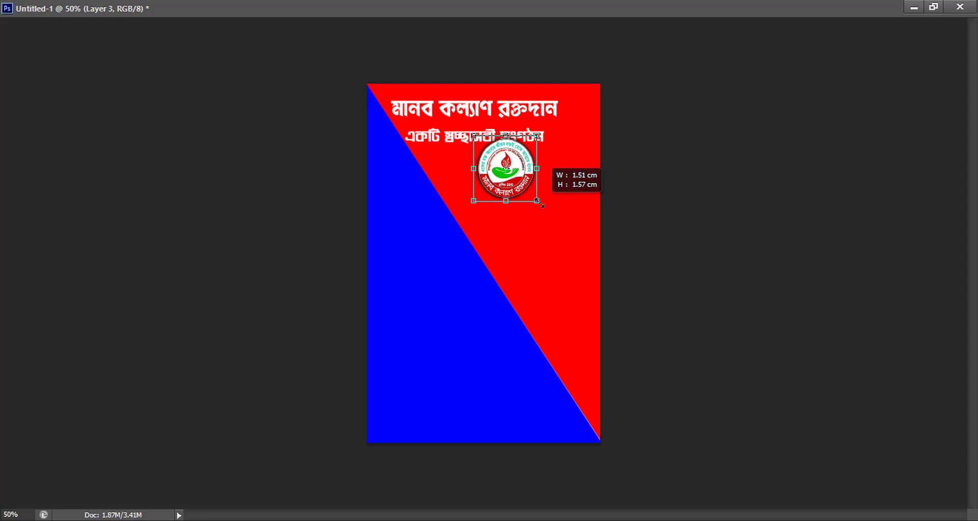
pyautogui.moveTo(541, 204)
pyautogui.mouseDown()
pyautogui.moveTo(528, 191)
pyautogui.moveTo(560, 154)
pyautogui.mouseUp()
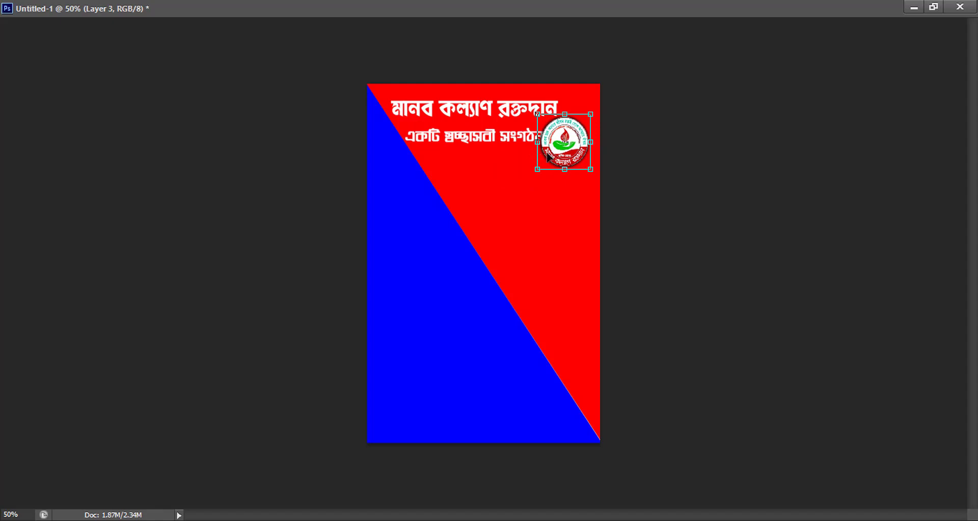
pyautogui.press('Return')
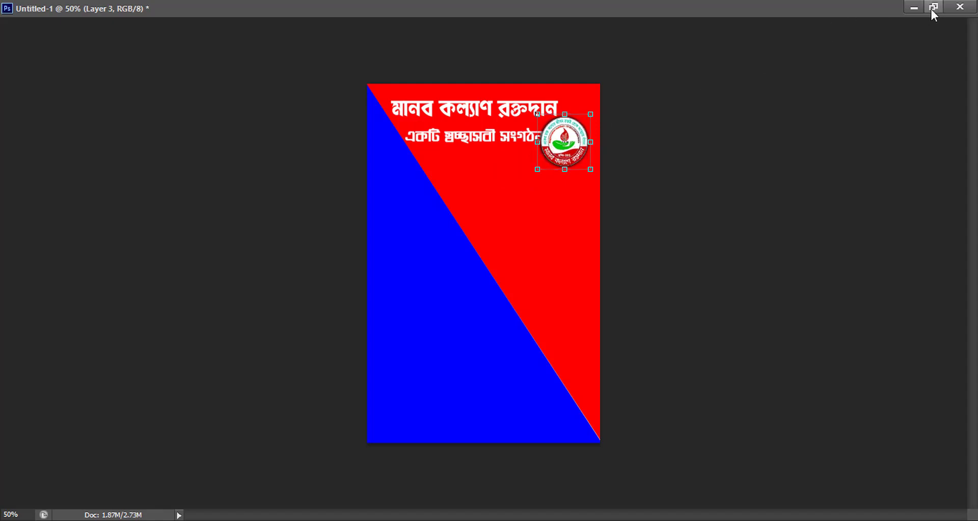
pyautogui.click(930, 9)
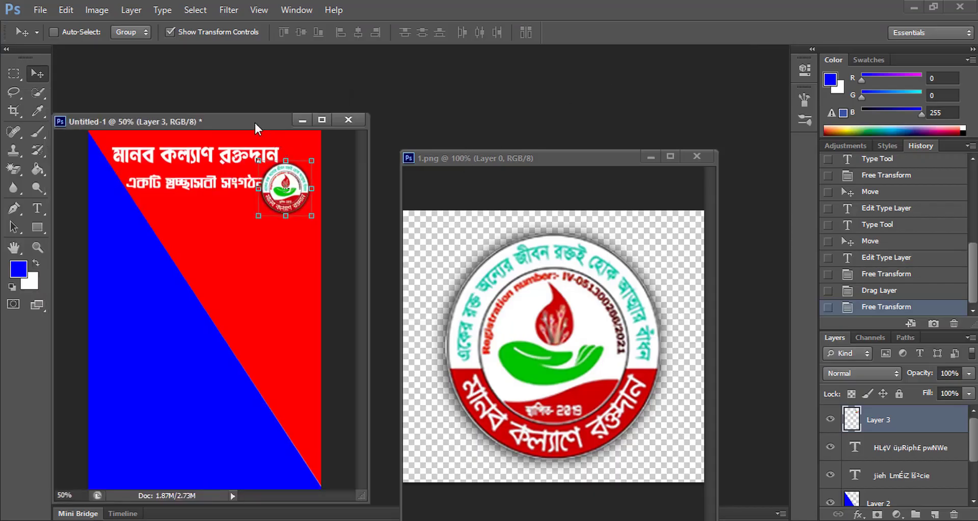
pyautogui.moveTo(254, 121); pyautogui.dragTo(365, 55)
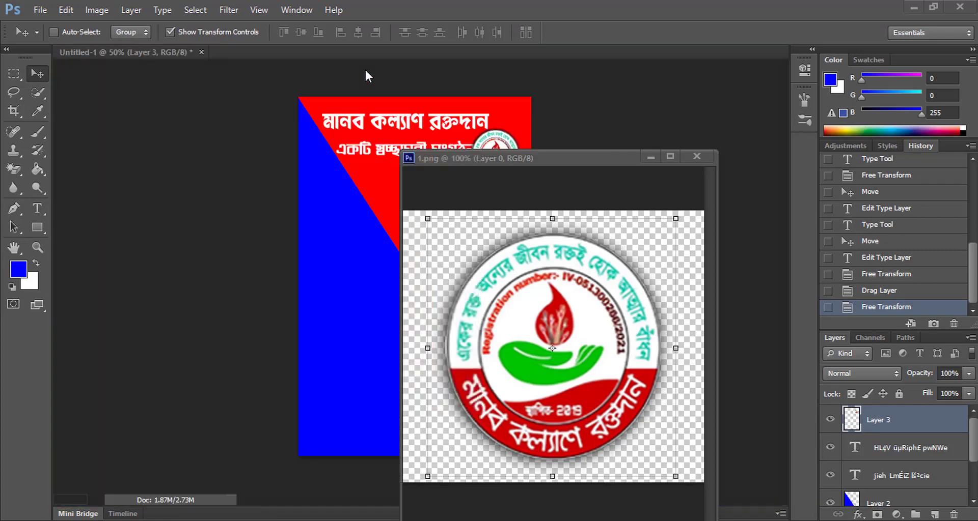
pyautogui.click(697, 156)
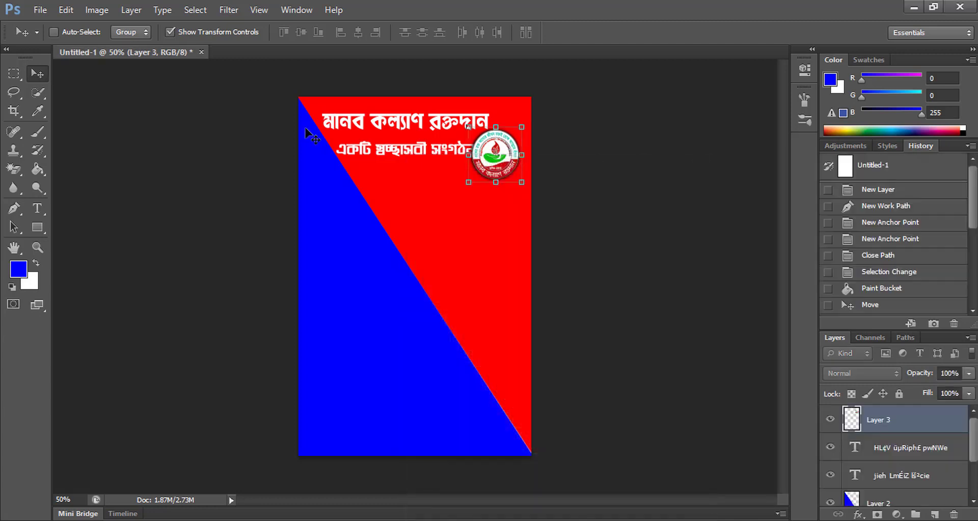
# Step: Move the logo right of the subtitle and nudge the subtitle down-left
pyautogui.hotkey('ctrl', 't')
pyautogui.moveTo(498, 169); pyautogui.dragTo(503, 173)
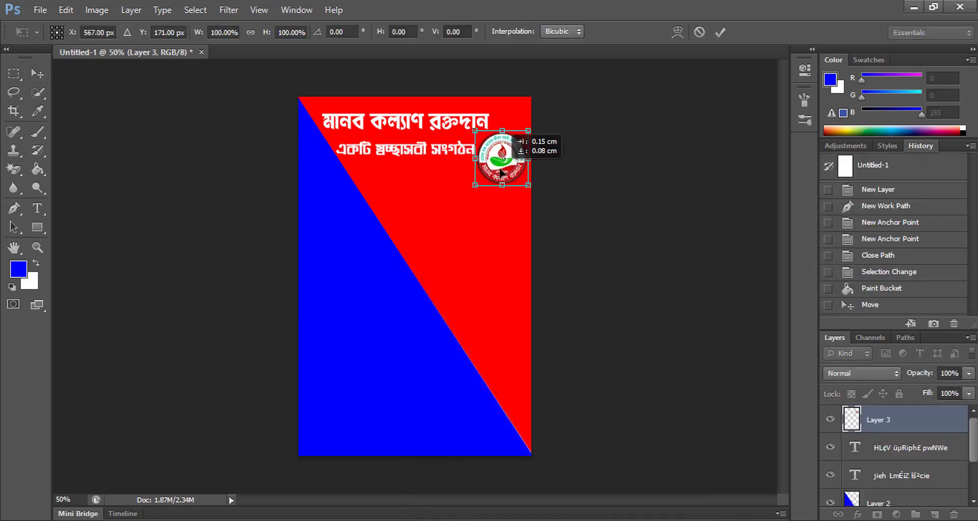
pyautogui.press('Return')
pyautogui.rightClick(402, 149)
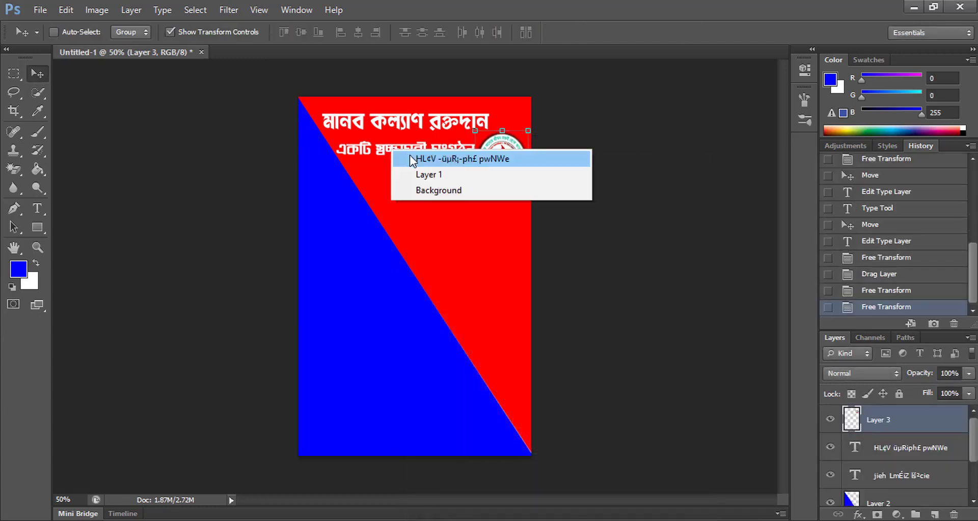
pyautogui.click(447, 160)
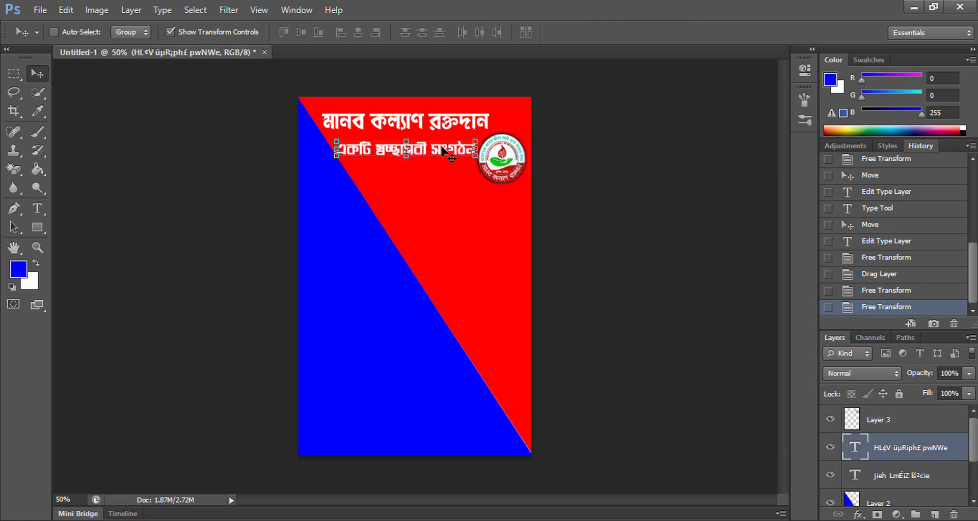
pyautogui.moveTo(442, 149); pyautogui.dragTo(435, 152)
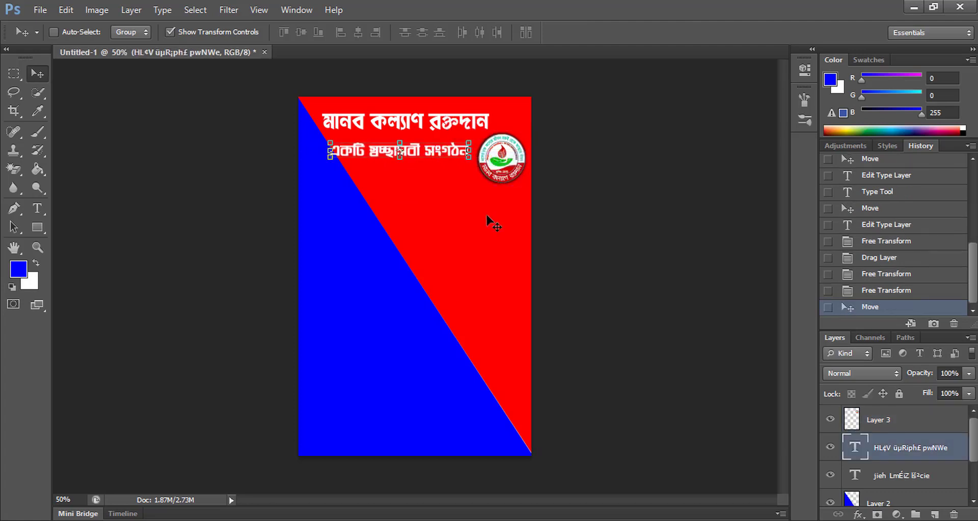
# Step: Slightly enlarge and reposition the logo layer, Layer 3
pyautogui.rightClick(499, 145)
pyautogui.click(529, 150)
pyautogui.moveTo(520, 178); pyautogui.dragTo(528, 191)
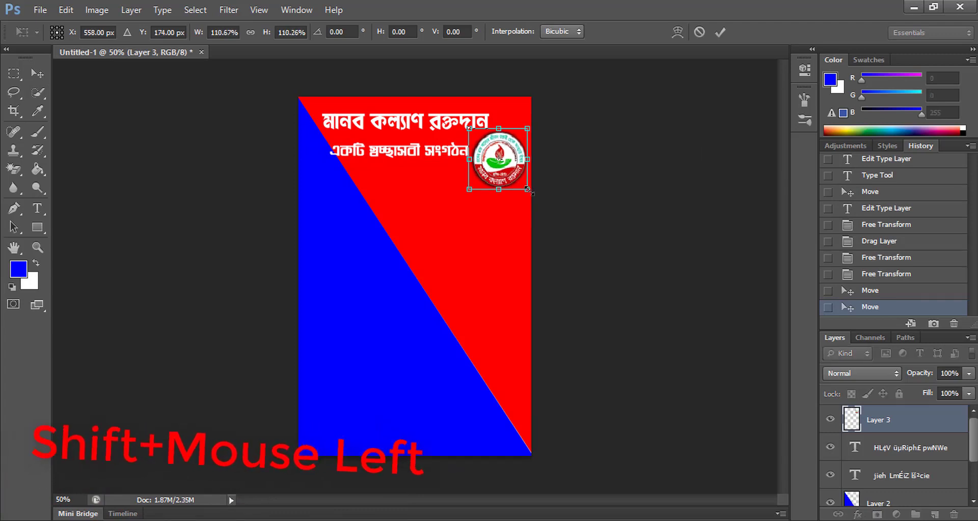
pyautogui.press('Return')
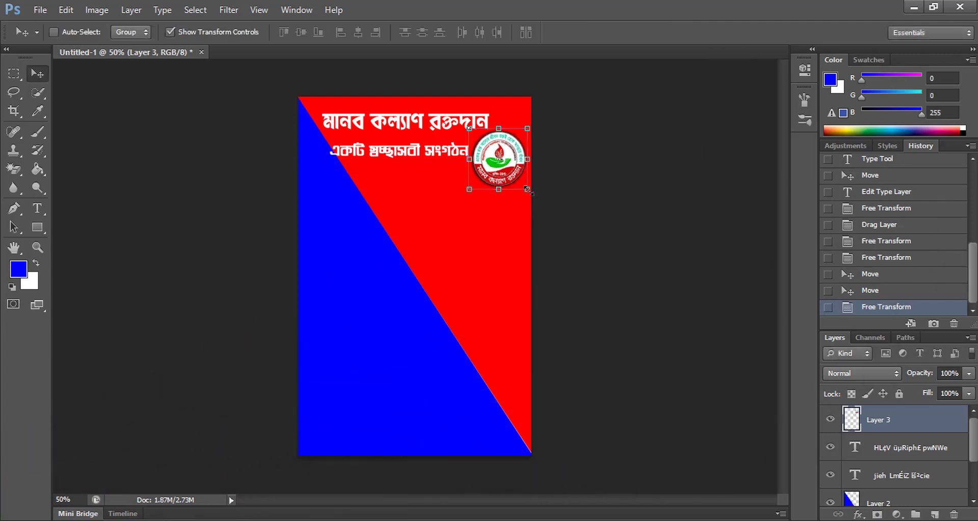
pyautogui.click(37, 208)
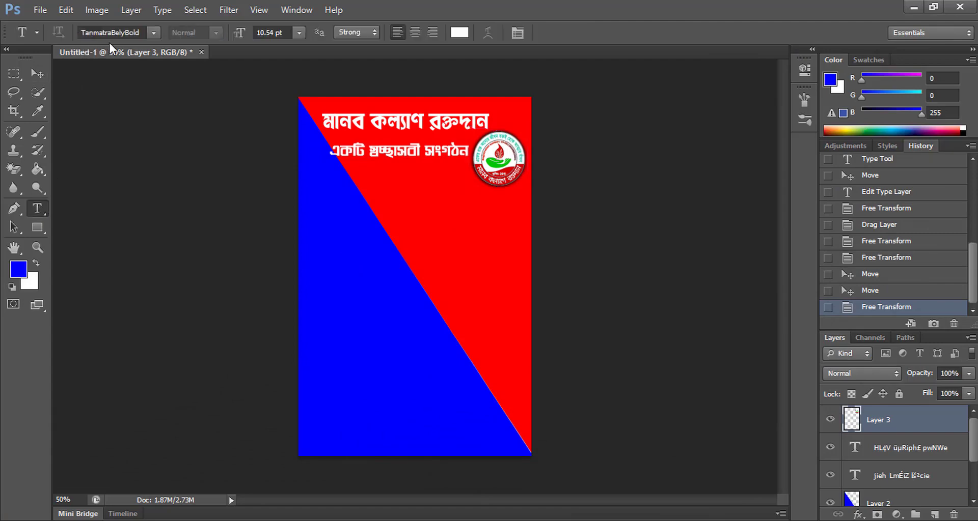
# Step: Choose Arial and start a new text line below the subtitle
pyautogui.click(153, 32)
pyautogui.moveTo(316, 368); pyautogui.dragTo(328, 70)
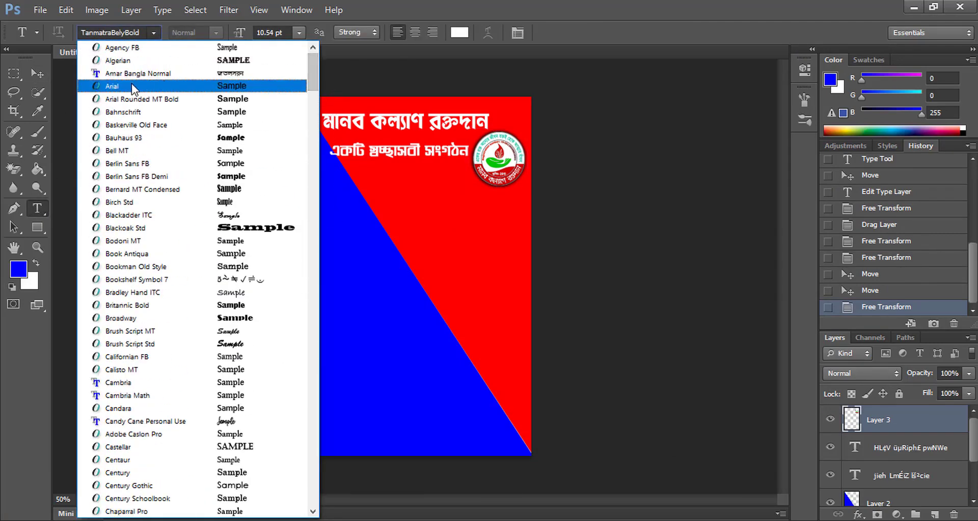
pyautogui.click(135, 90)
pyautogui.click(340, 185)
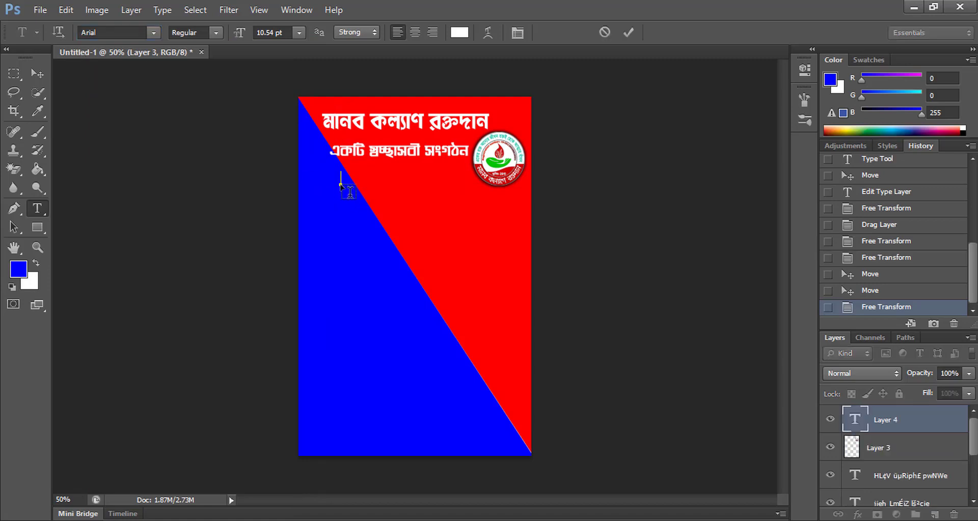
# Step: Set the text colour to golden yellow ffc600 and type the ESTD year line
pyautogui.click(459, 34)
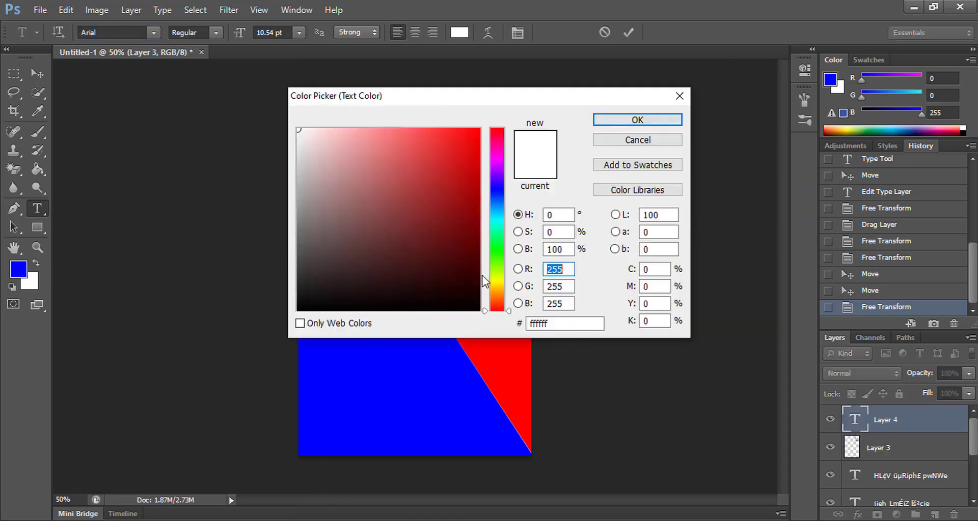
pyautogui.click(497, 278)
pyautogui.moveTo(476, 143); pyautogui.dragTo(479, 129)
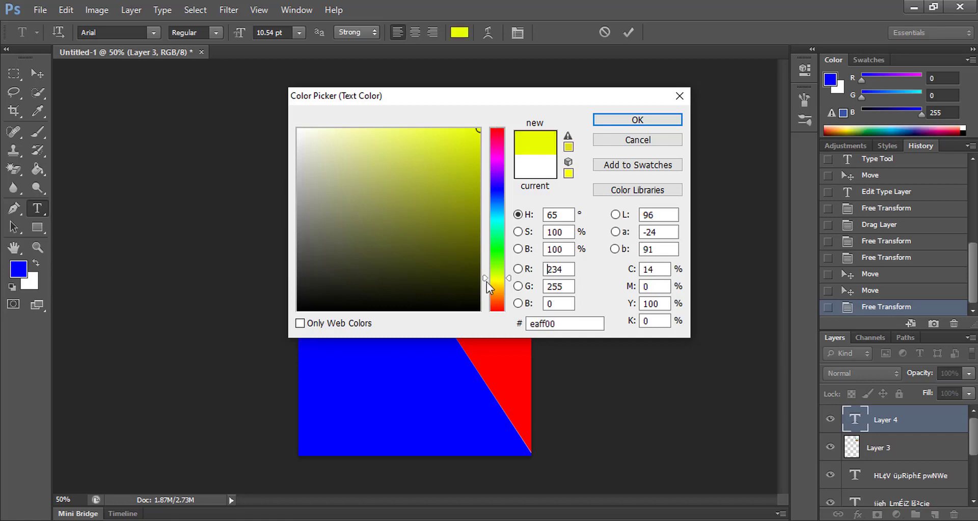
pyautogui.moveTo(489, 279); pyautogui.dragTo(512, 287)
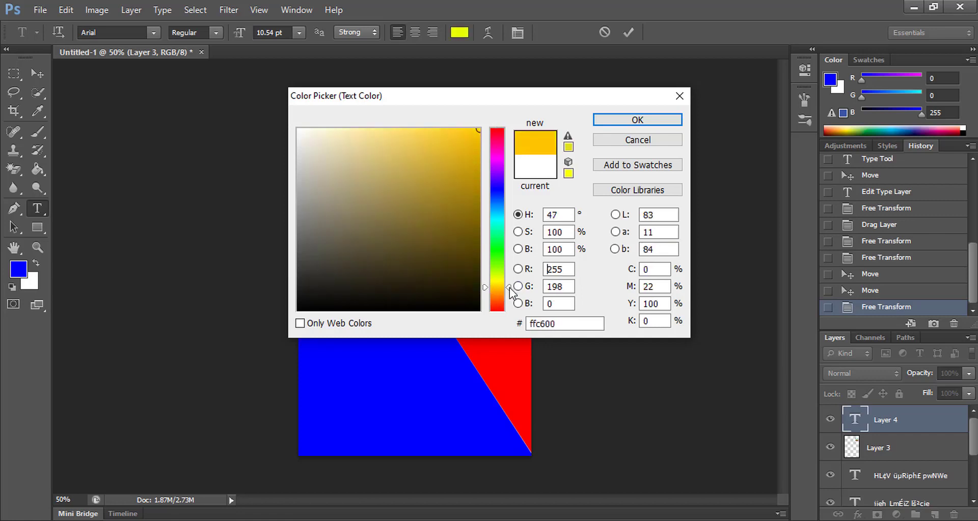
pyautogui.click(637, 122)
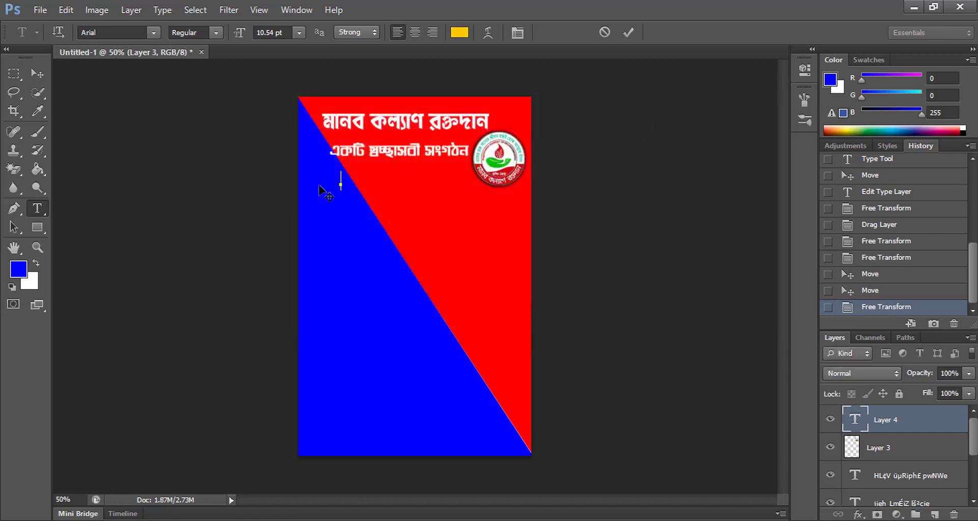
pyautogui.write('ESTD- 2')
pyautogui.write('009')
pyautogui.press('BackSpace')
pyautogui.press('BackSpace')
# Step: Complete the year as 2019 and move ESTD- 2019 up under the subtitle
pyautogui.write('19')
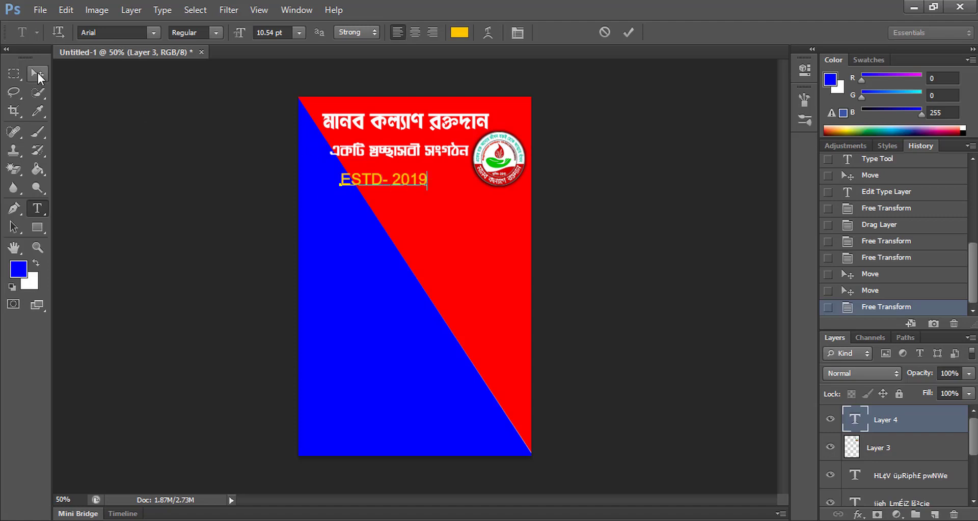
pyautogui.click(40, 76)
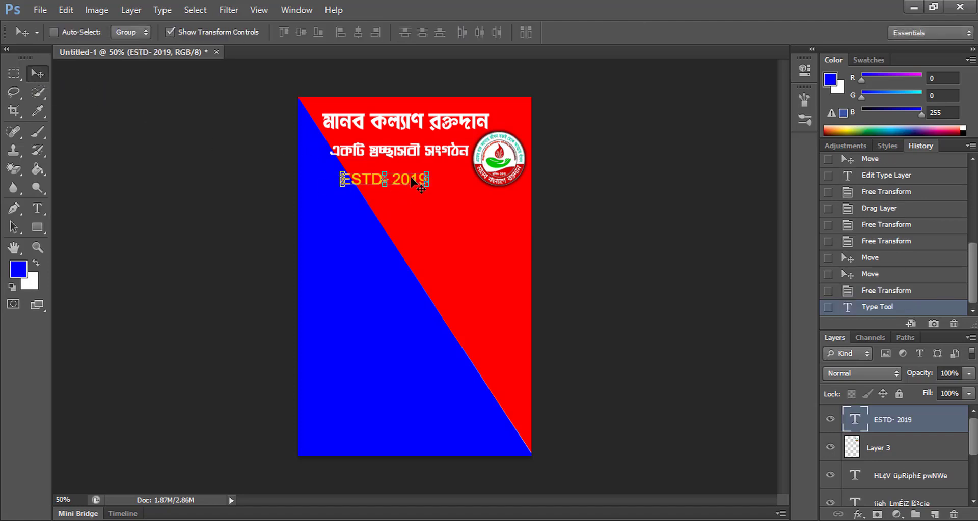
pyautogui.moveTo(411, 181); pyautogui.dragTo(432, 178)
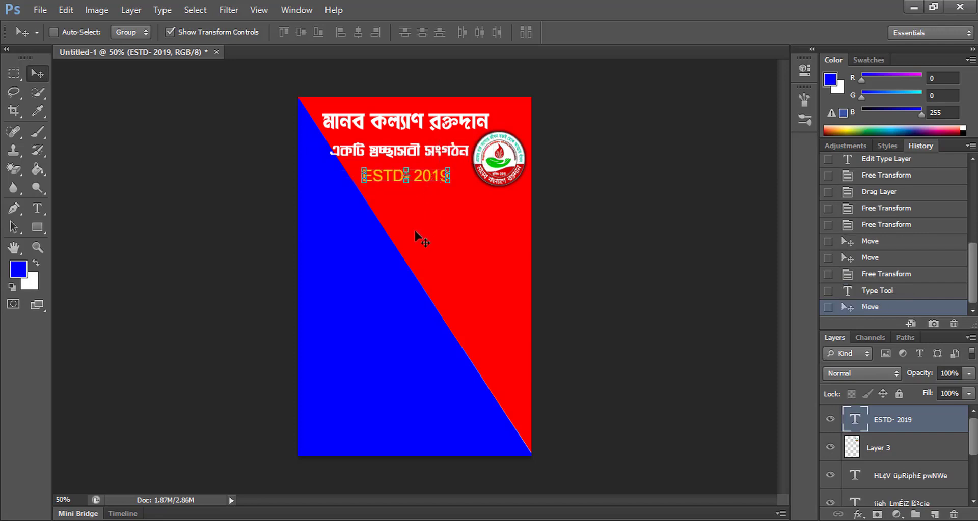
# Step: Narrow the Bengali subtitle slightly from its left edge
pyautogui.rightClick(352, 149)
pyautogui.click(372, 155)
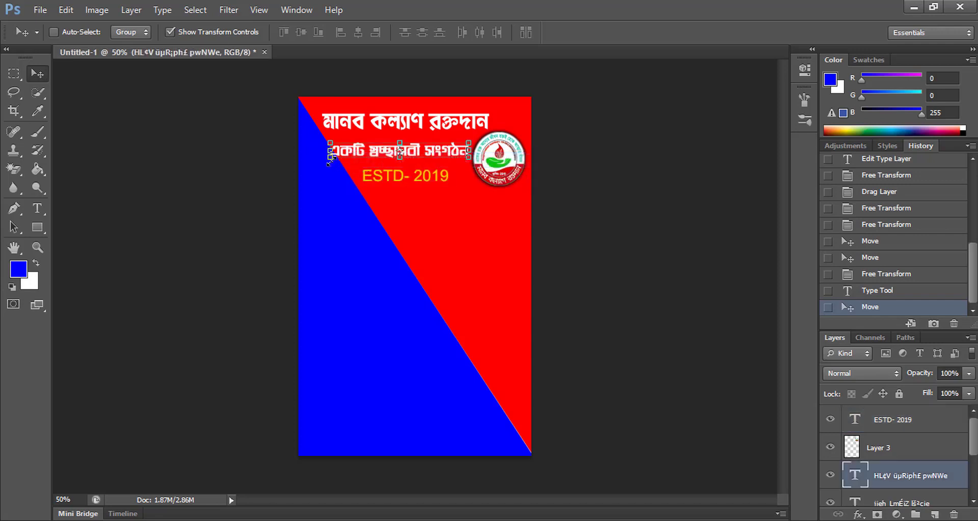
pyautogui.moveTo(331, 158); pyautogui.dragTo(338, 159)
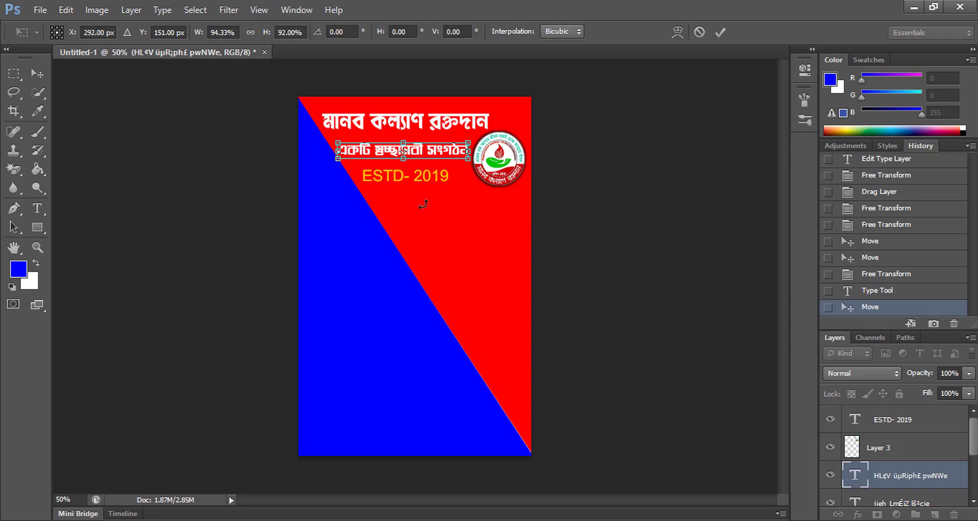
pyautogui.press('Return')
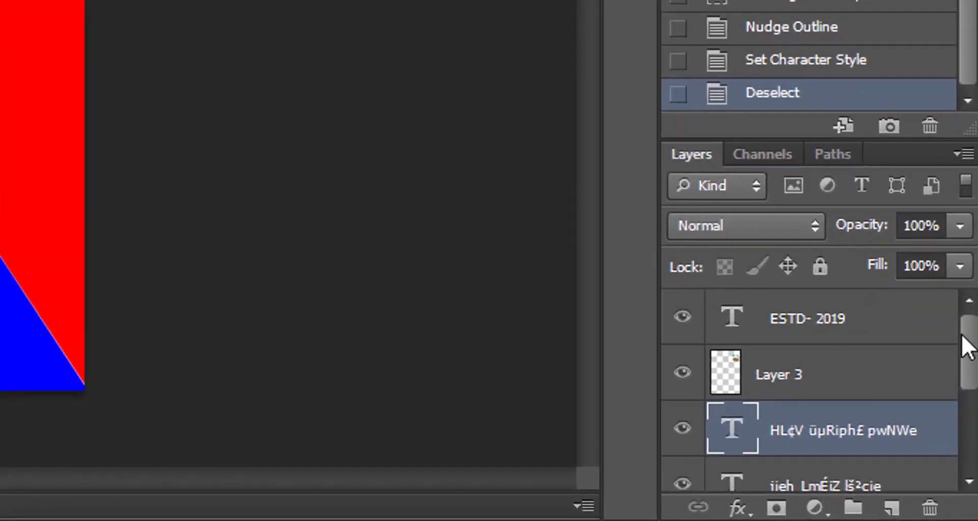
pyautogui.click(784, 320)
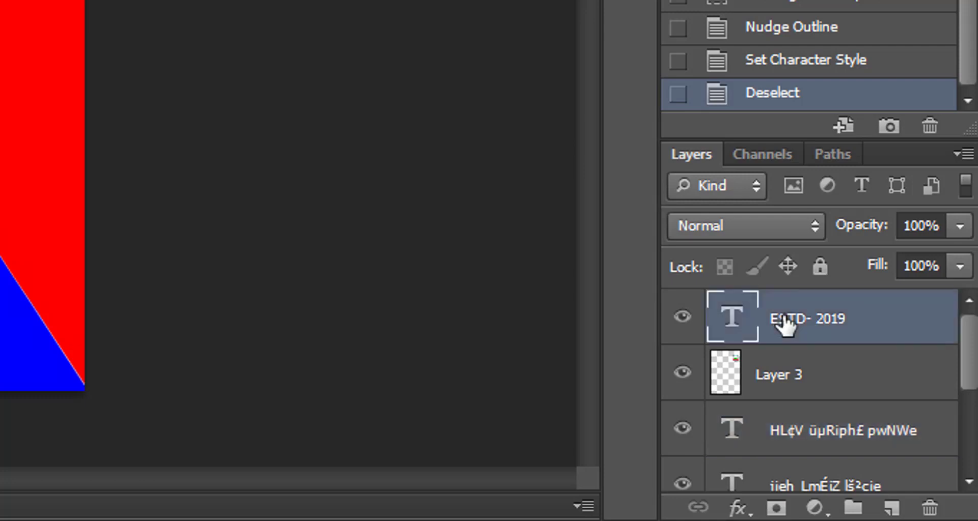
# Step: Add a new layer and select a wide band just below ESTD- 2019
pyautogui.click(891, 509)
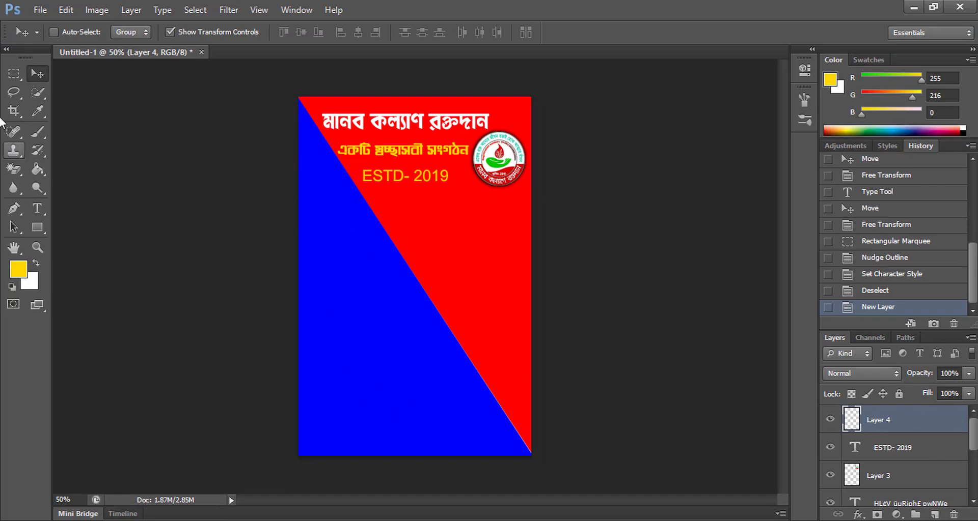
pyautogui.click(10, 80)
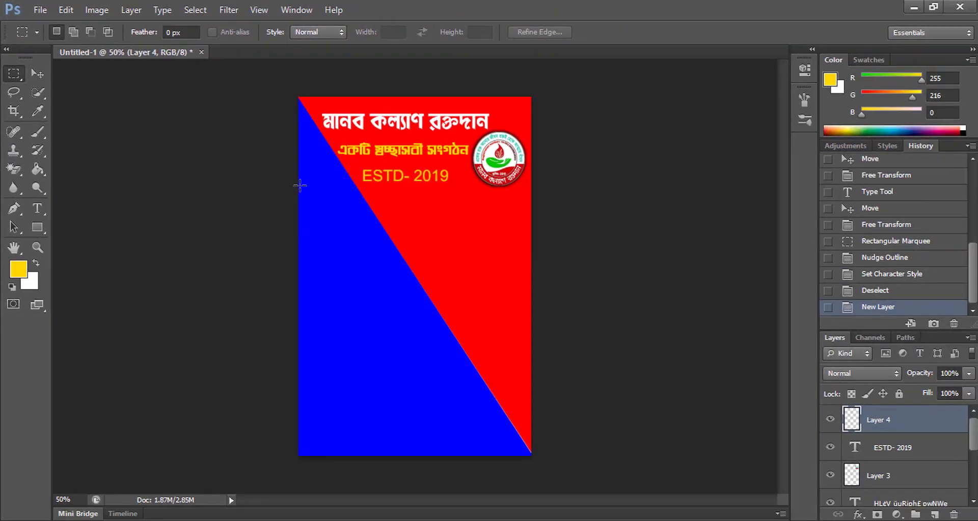
pyautogui.moveTo(300, 186); pyautogui.dragTo(529, 214)
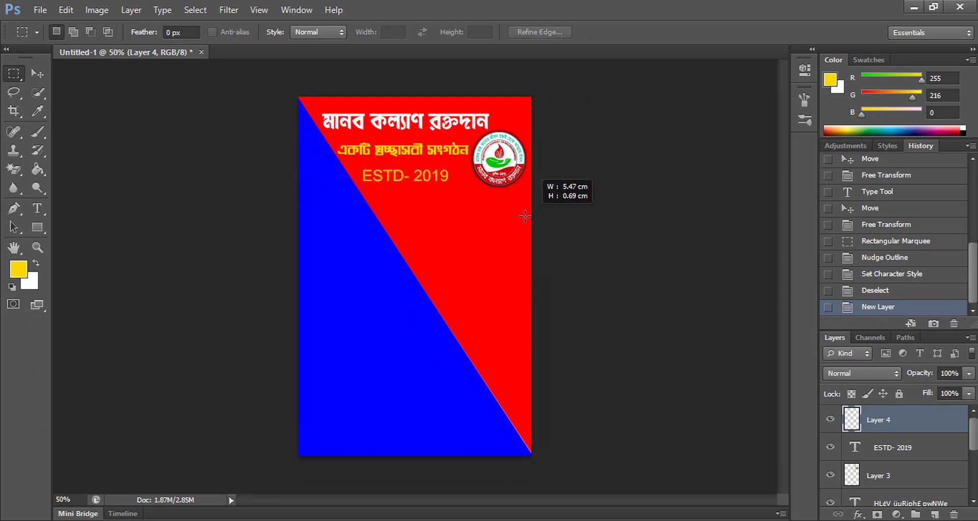
pyautogui.moveTo(530, 215); pyautogui.dragTo(531, 215)
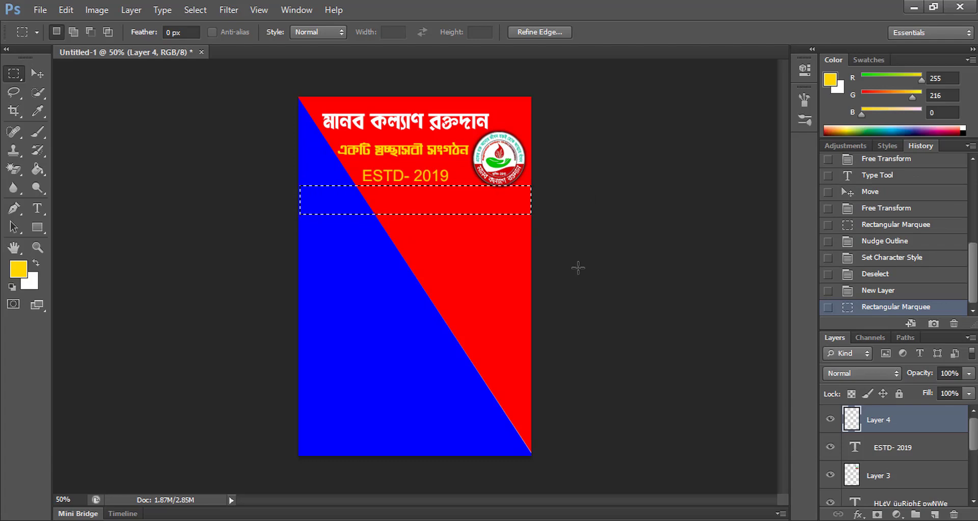
pyautogui.hotkey('shift', 'Down')
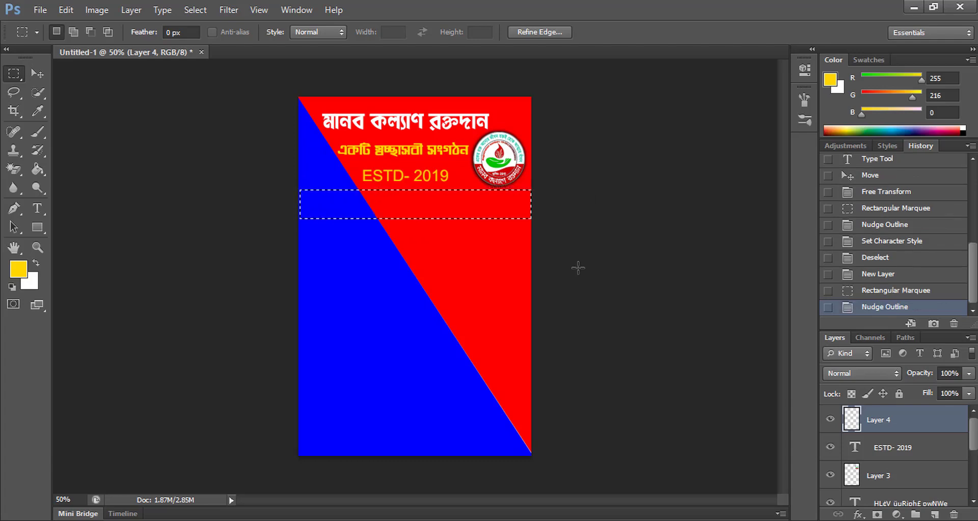
pyautogui.hotkey('shift', 'Down')
pyautogui.hotkey('shift', 'Down')
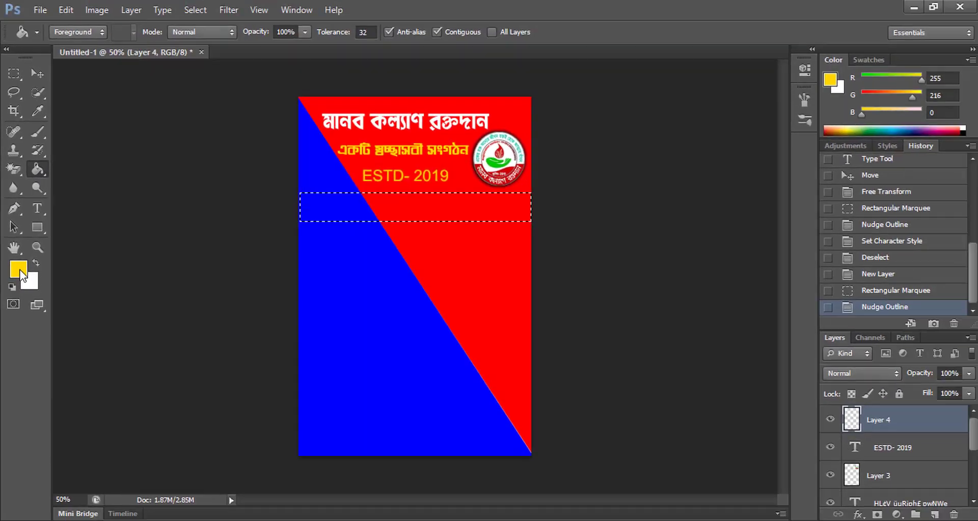
# Step: Fill the band selection with yellow and deselect it
pyautogui.click(19, 269)
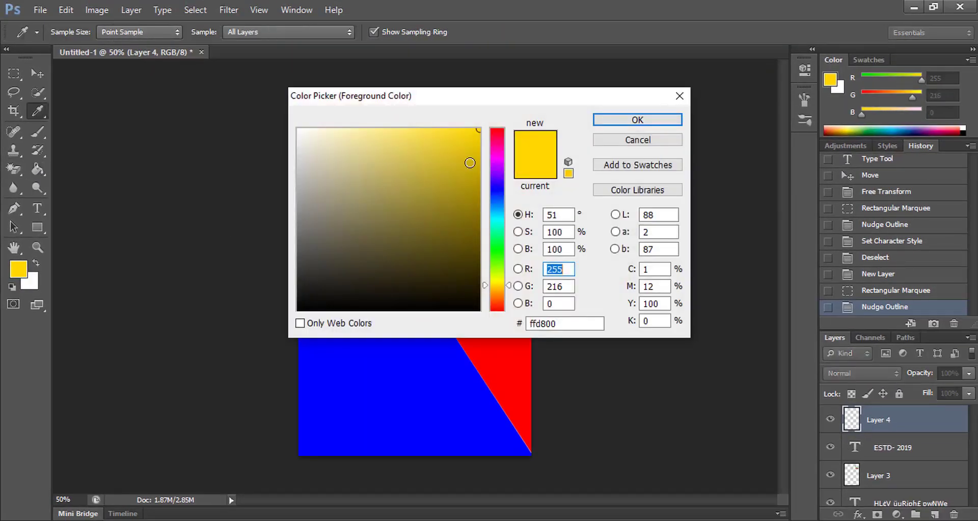
pyautogui.press('Left')
pyautogui.click(633, 122)
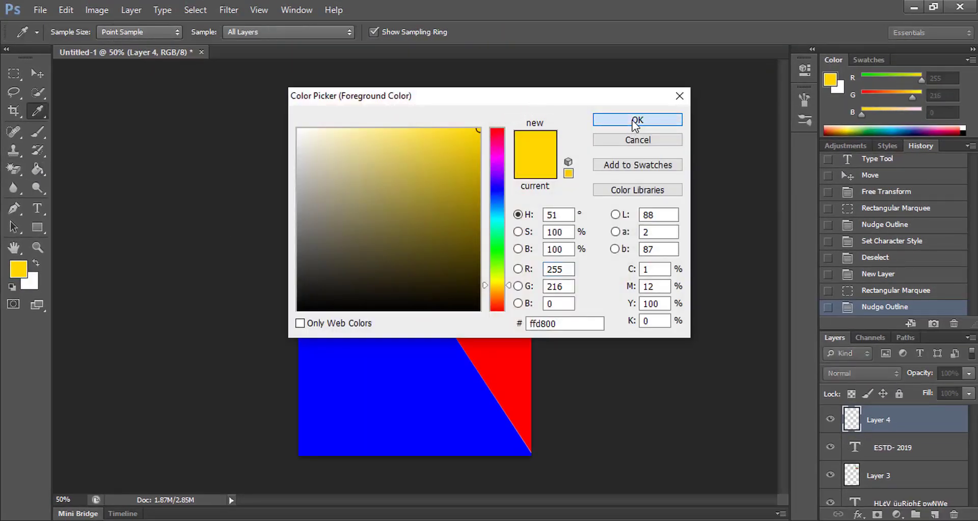
pyautogui.click(636, 124)
pyautogui.press('g')
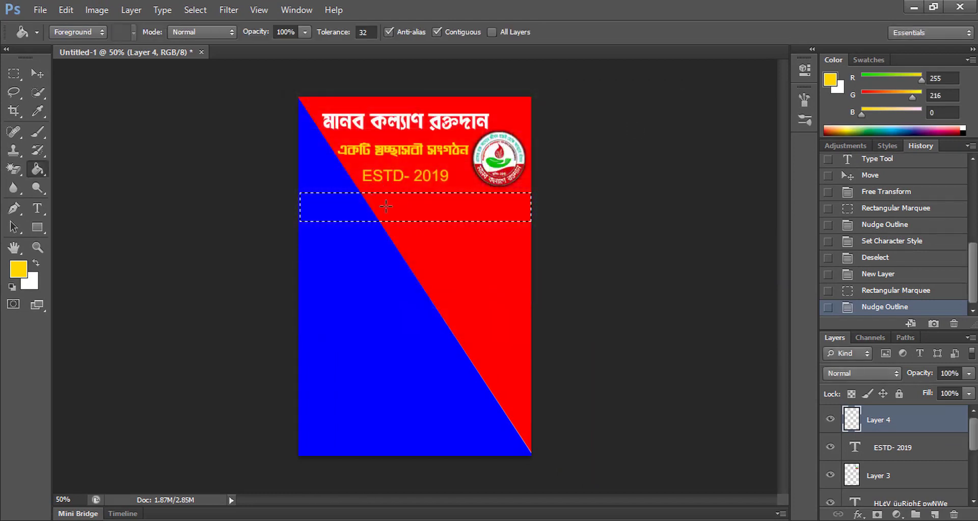
pyautogui.click(398, 205)
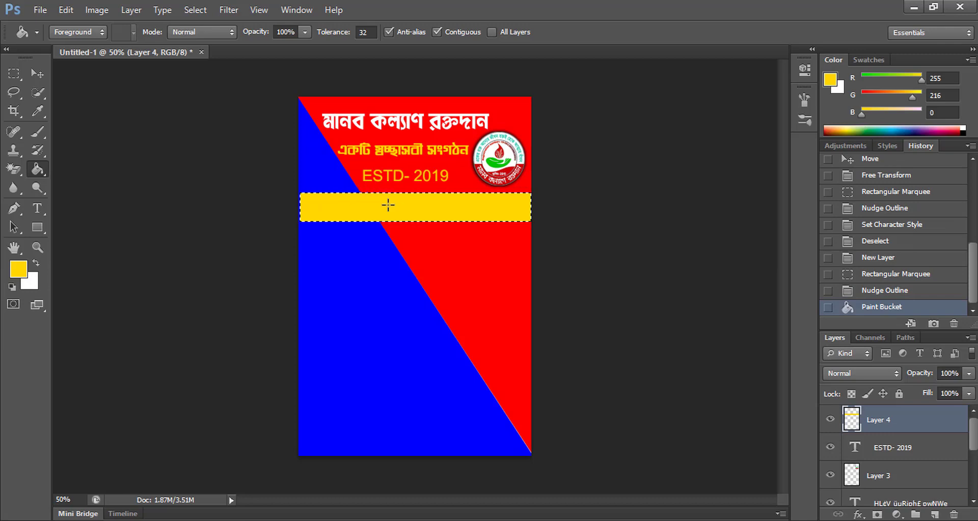
pyautogui.hotkey('ctrl', 'd')
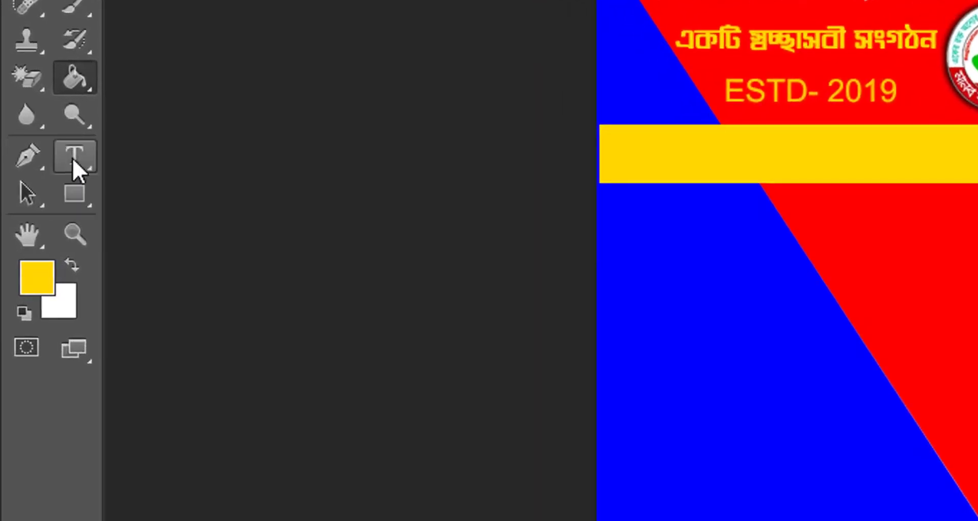
# Step: Type the 'Regd. No. IV -' registration number line in pure blue (0,0,255) on the yellow band
pyautogui.click(48, 204)
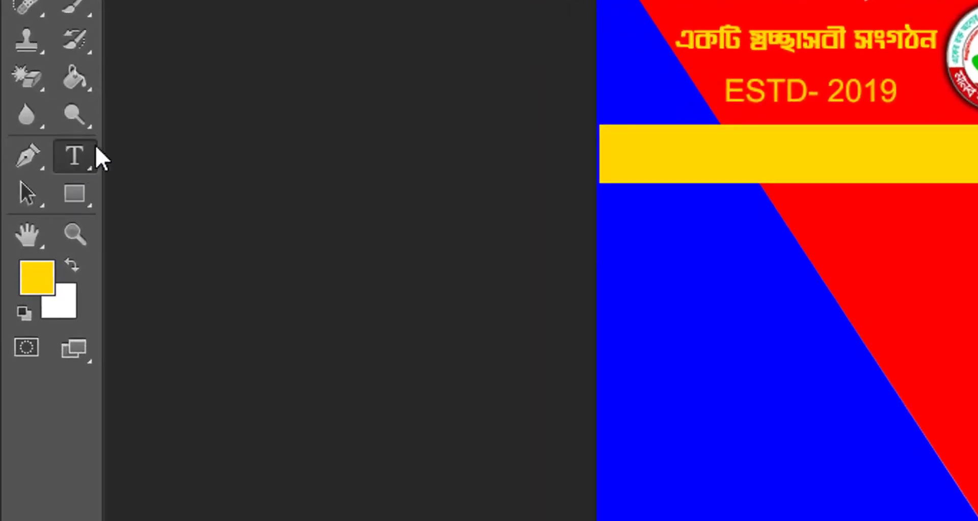
pyautogui.click(312, 206)
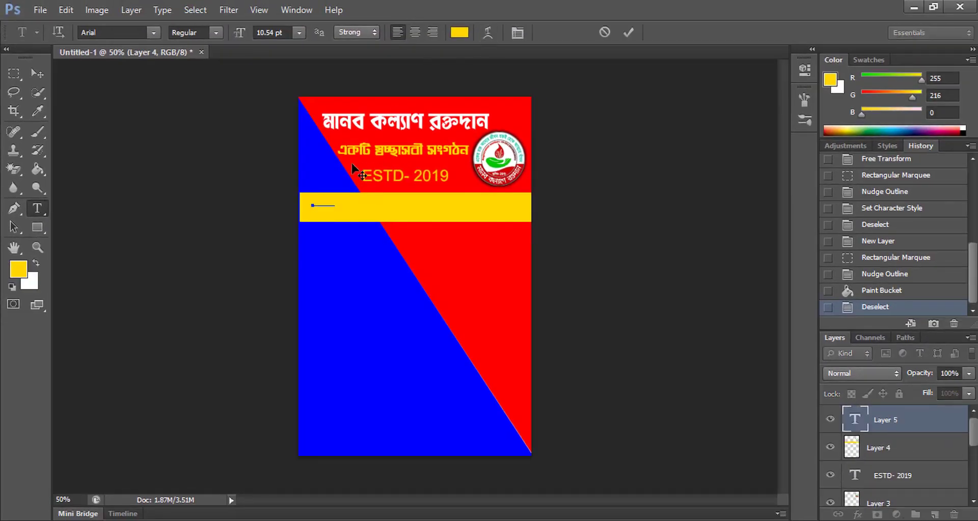
pyautogui.hotkey('ctrl', 'a')
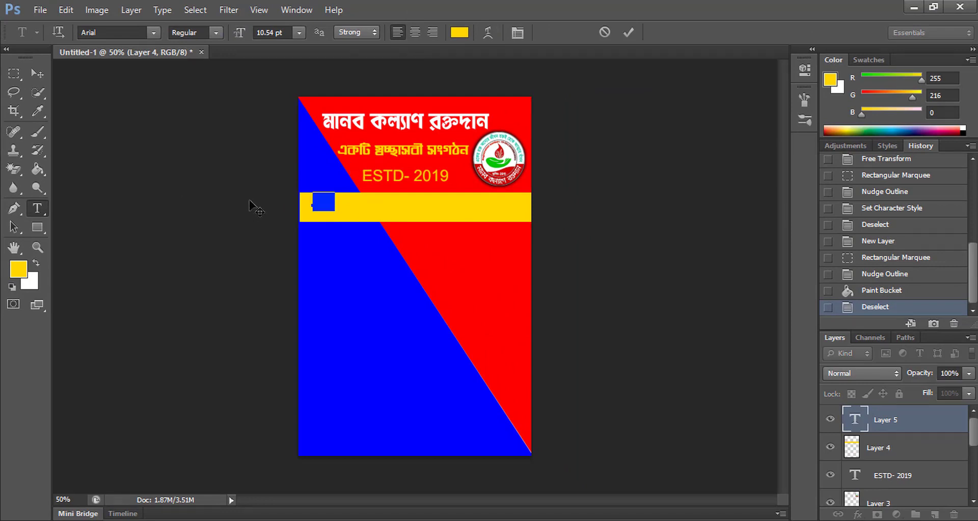
pyautogui.click(19, 269)
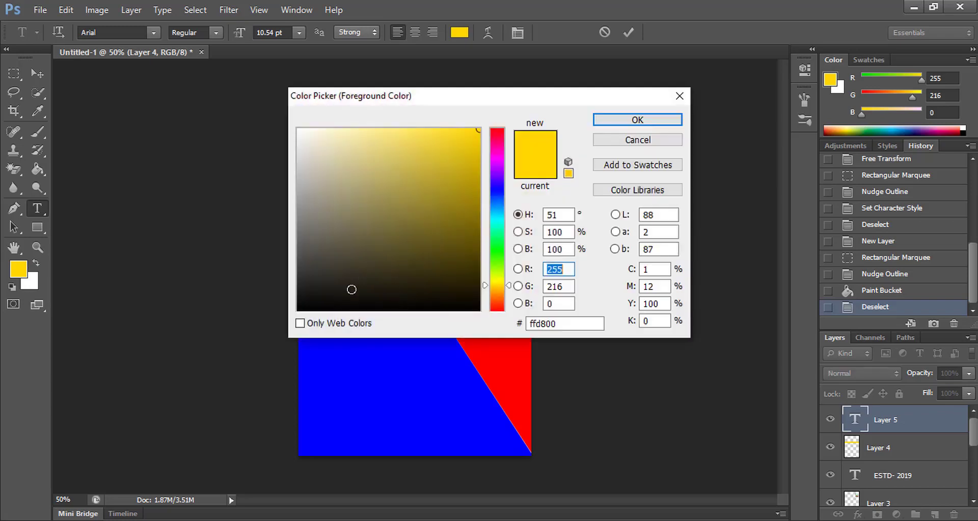
pyautogui.write('0')
pyautogui.press('Tab')
pyautogui.write('0')
pyautogui.press('Tab')
pyautogui.write('255')
pyautogui.click(637, 120)
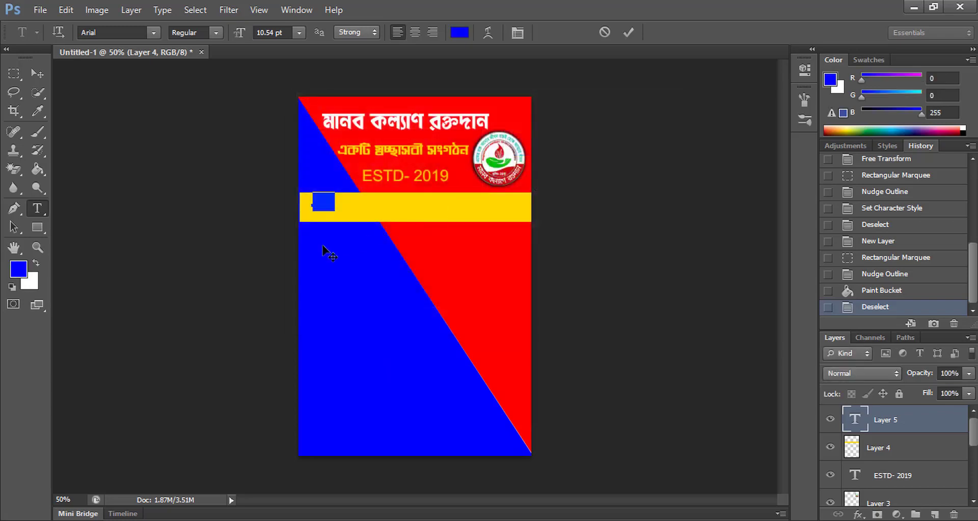
pyautogui.write('Re')
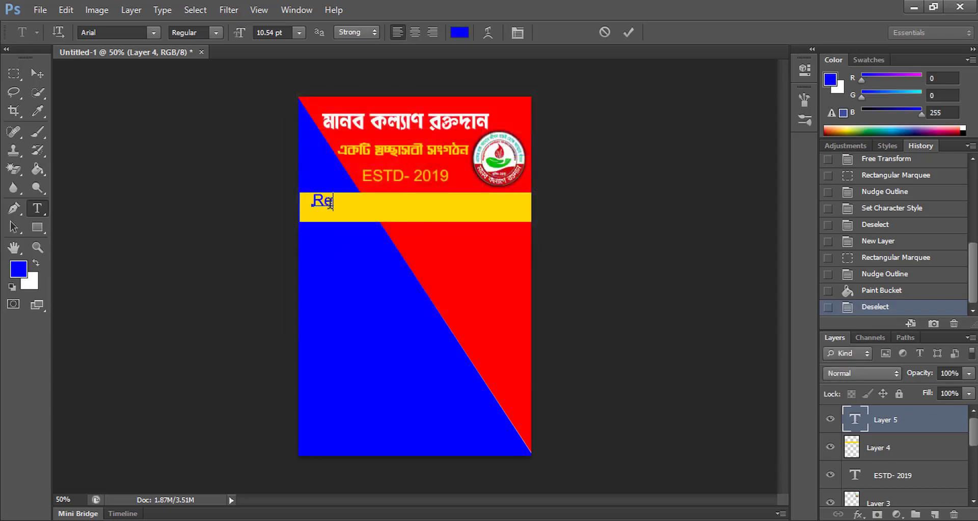
pyautogui.write('gd. No. IV')
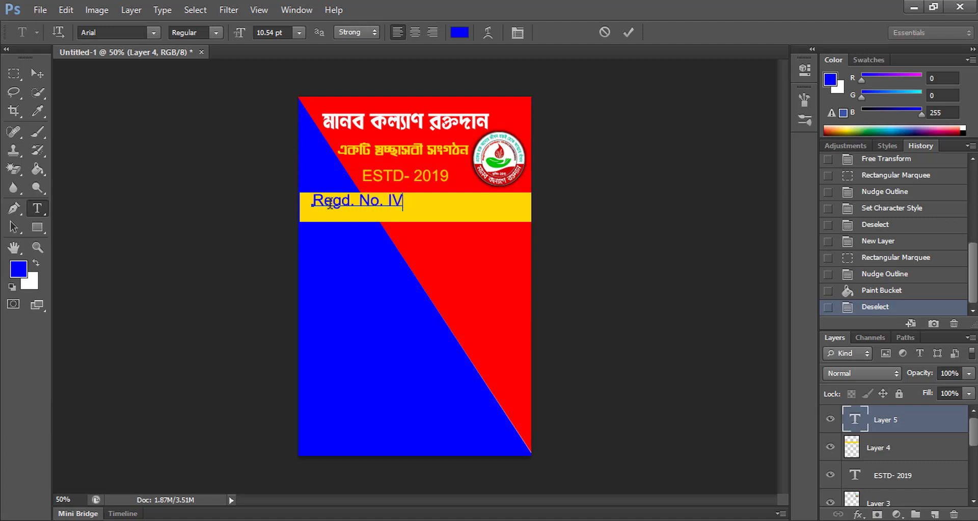
pyautogui.write(' - 051300')
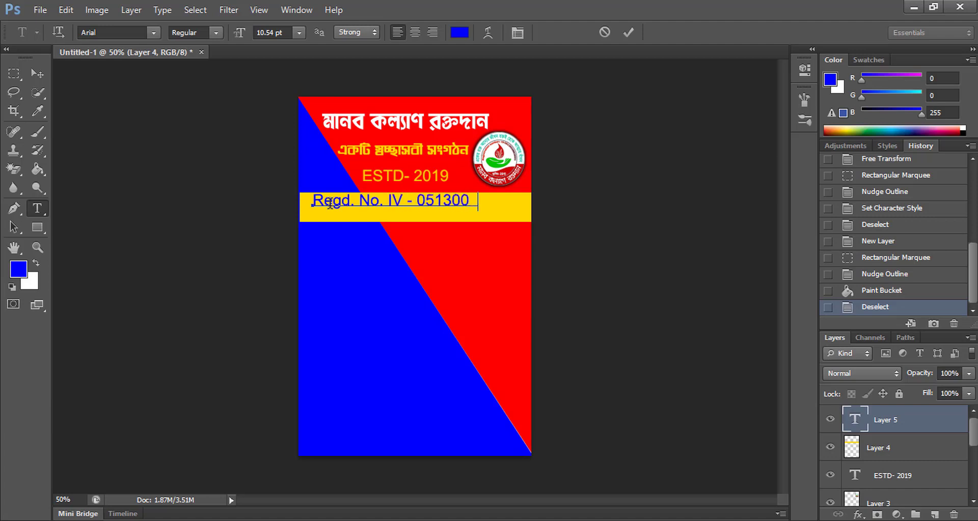
pyautogui.write('26')
pyautogui.press('Delete')
pyautogui.press('Delete')
pyautogui.press('Delete')
pyautogui.write('1235')
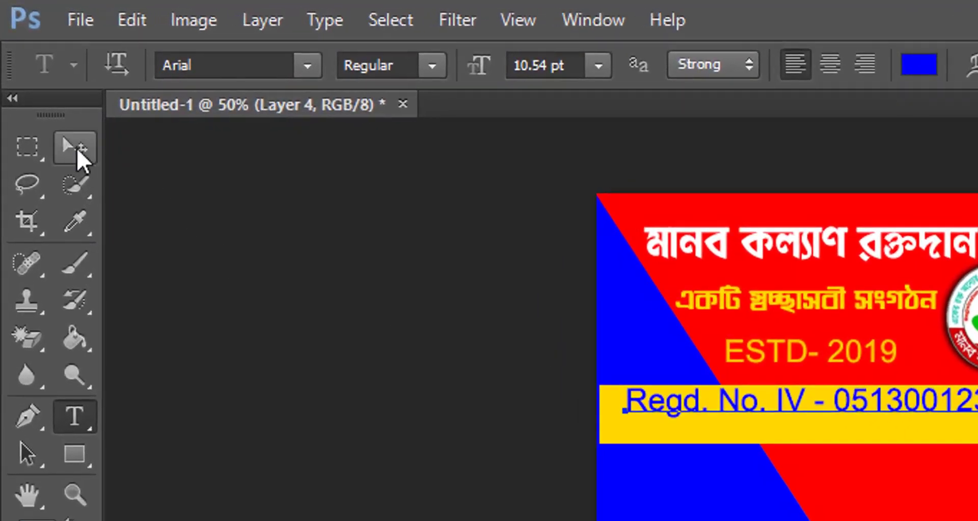
# Step: Enlarge the registration line to about 109%
pyautogui.click(77, 148)
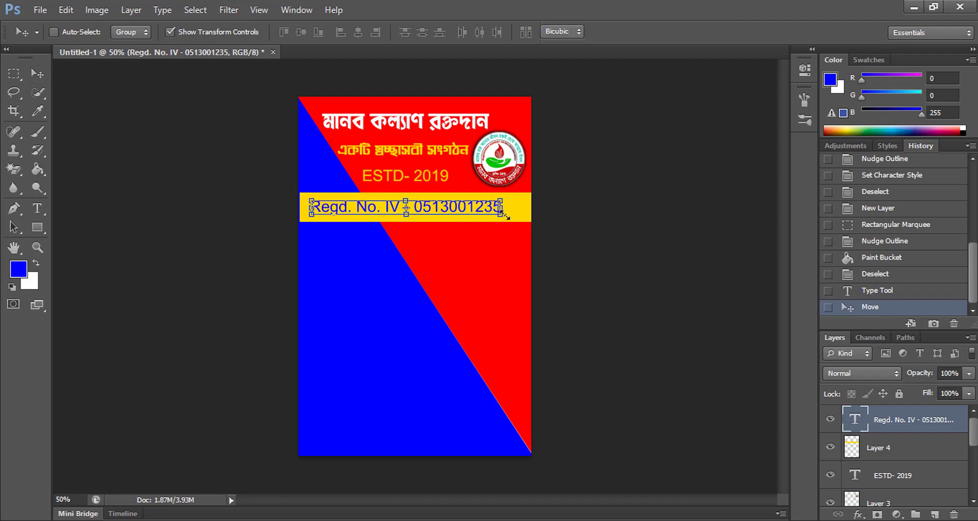
pyautogui.moveTo(501, 217); pyautogui.dragTo(520, 219)
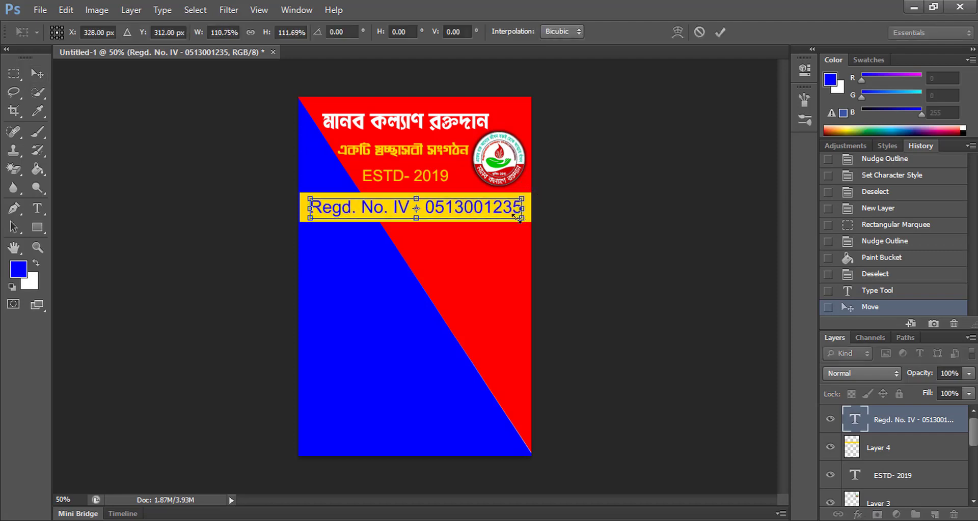
pyautogui.press('Return')
# Step: Set the registration text in Arial Bold
pyautogui.click(37, 209)
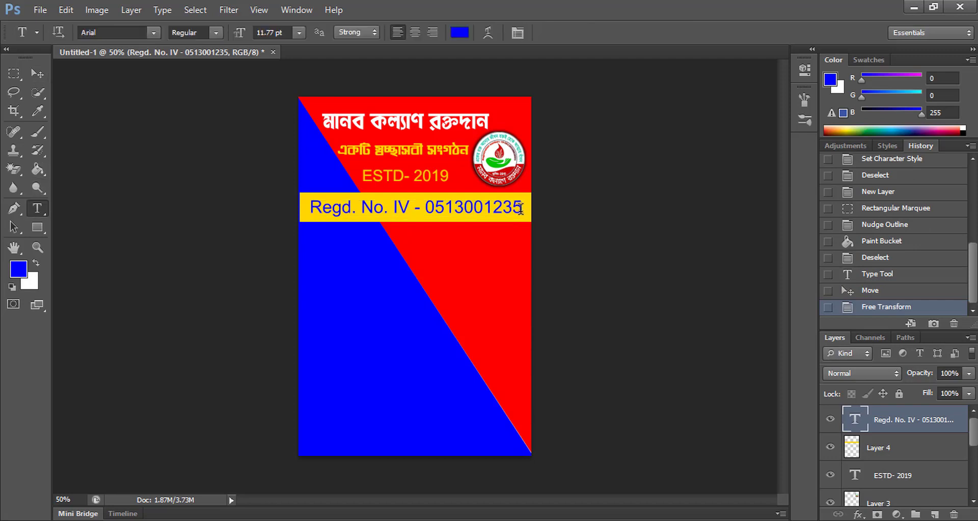
pyautogui.moveTo(521, 210); pyautogui.dragTo(311, 209)
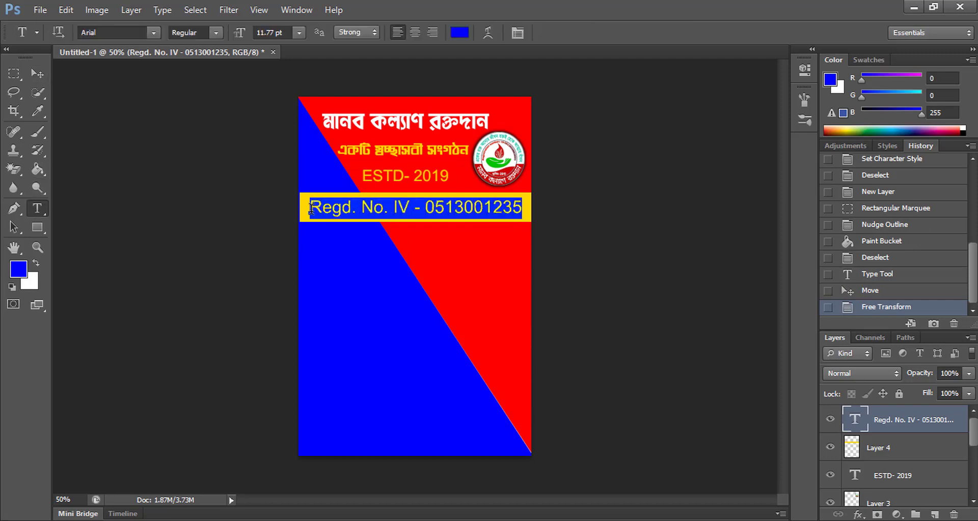
pyautogui.click(216, 32)
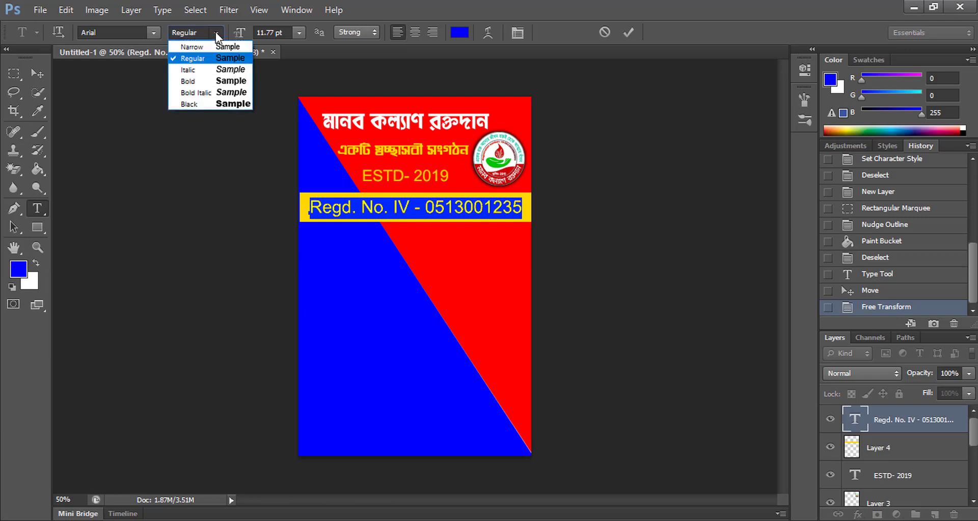
pyautogui.click(191, 81)
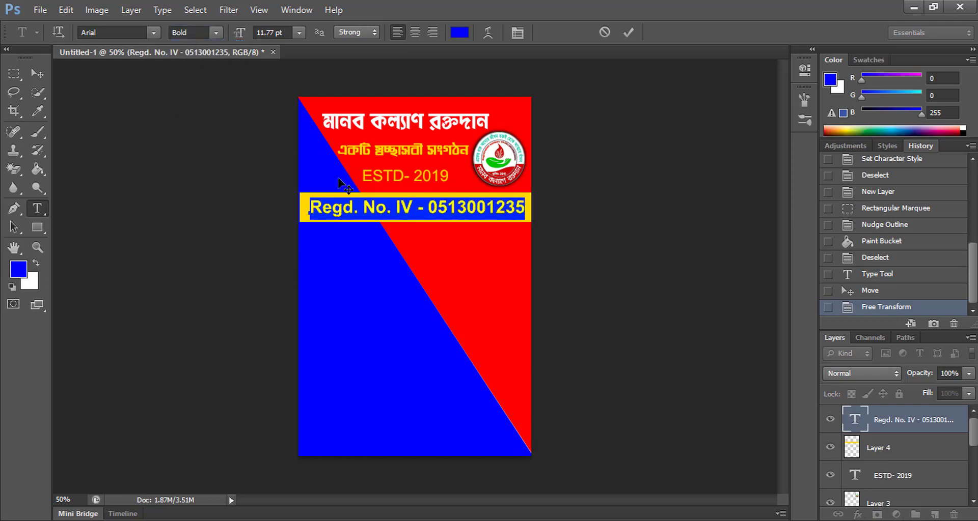
pyautogui.click(42, 73)
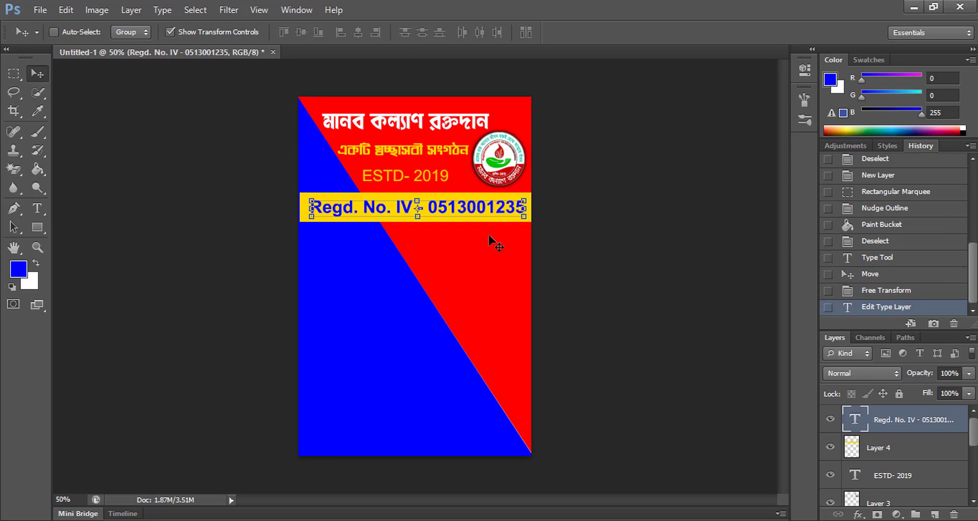
# Step: Nudge the registration line and start a bright yellow (#f0ff00) text line below the band
pyautogui.moveTo(492, 210); pyautogui.dragTo(491, 210)
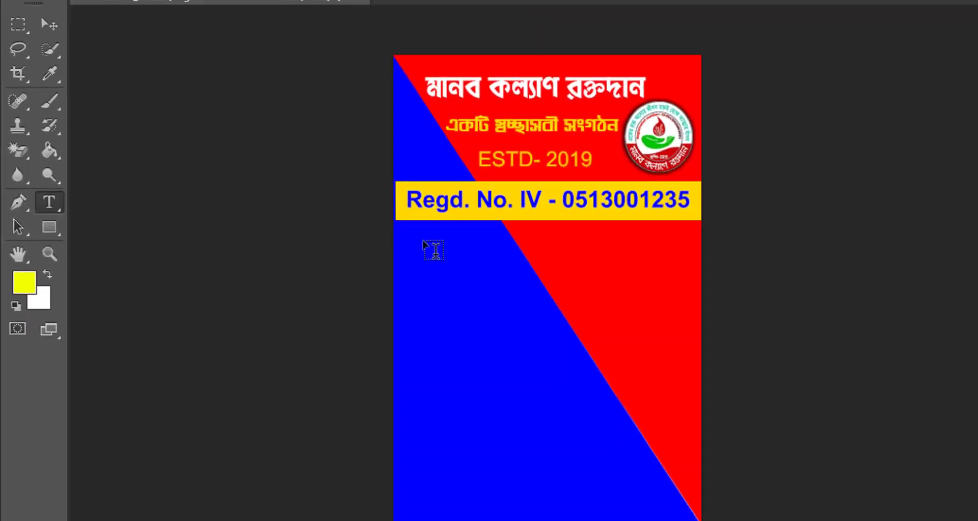
pyautogui.click(318, 237)
pyautogui.write('in')
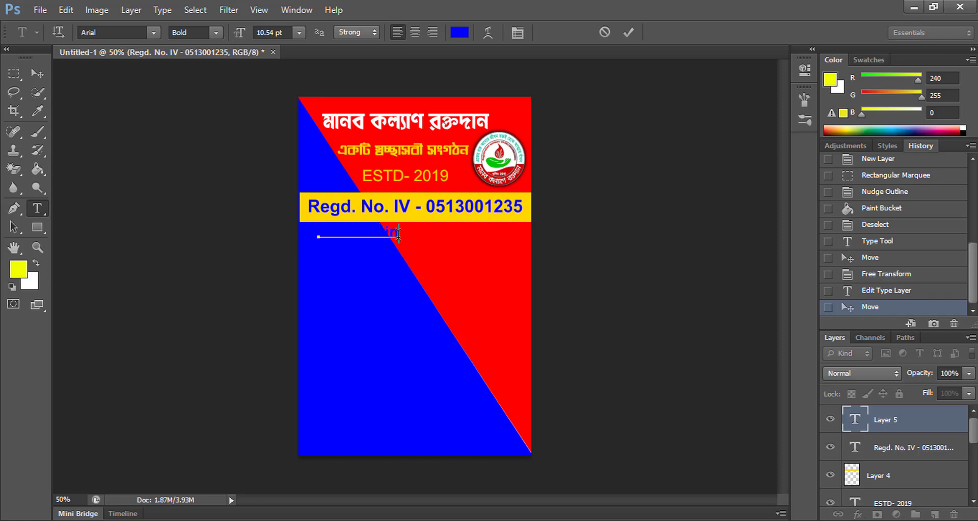
pyautogui.moveTo(356, 234); pyautogui.dragTo(304, 233)
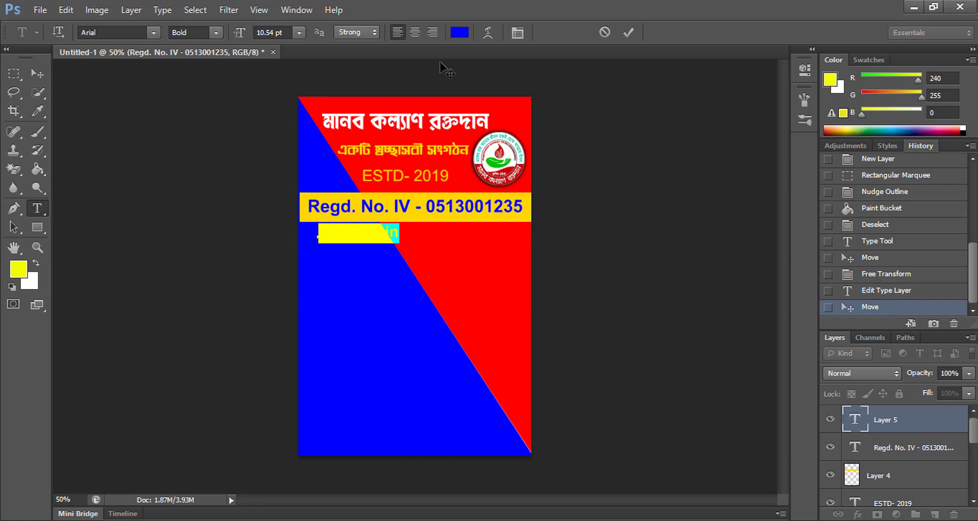
pyautogui.click(460, 33)
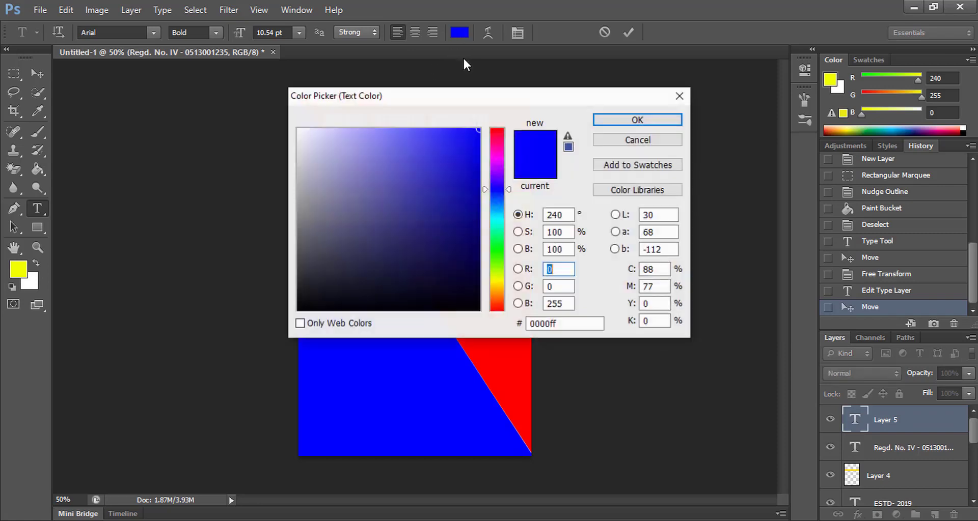
pyautogui.click(496, 281)
pyautogui.click(415, 251)
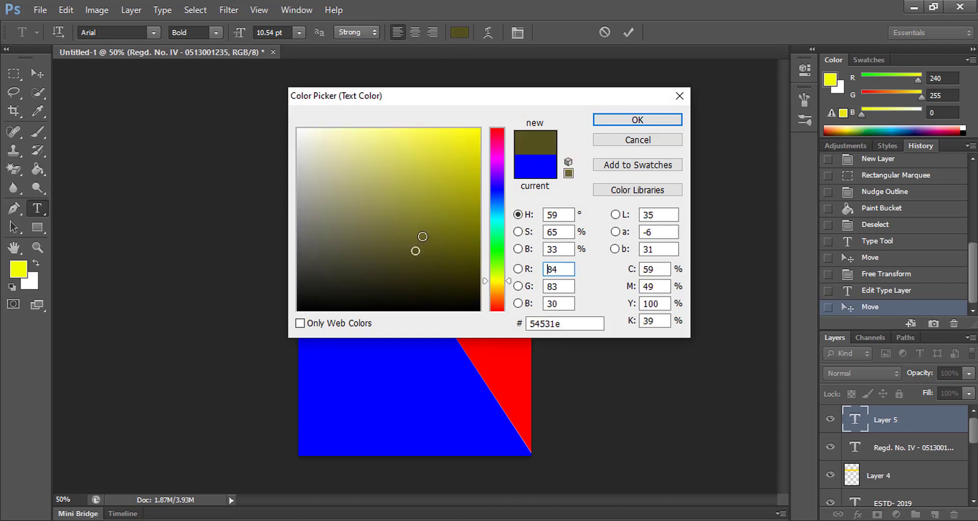
pyautogui.click(497, 279)
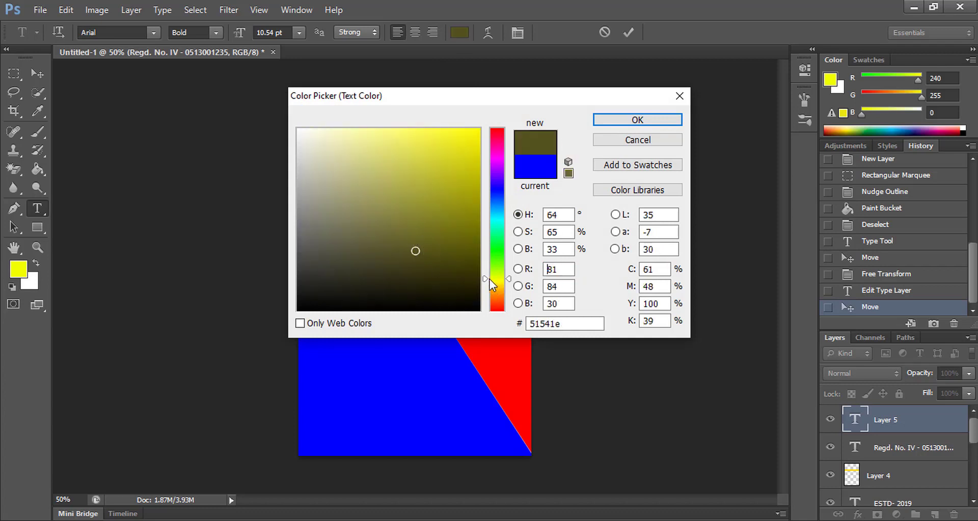
pyautogui.click(477, 130)
pyautogui.click(631, 120)
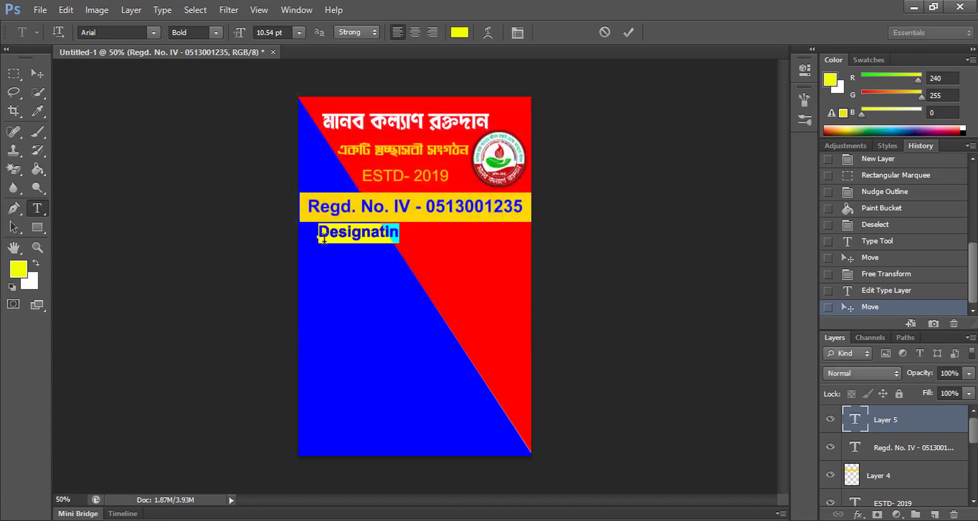
# Step: Correct the text to read 'Designation Coordinator' and commit it
pyautogui.click(351, 232)
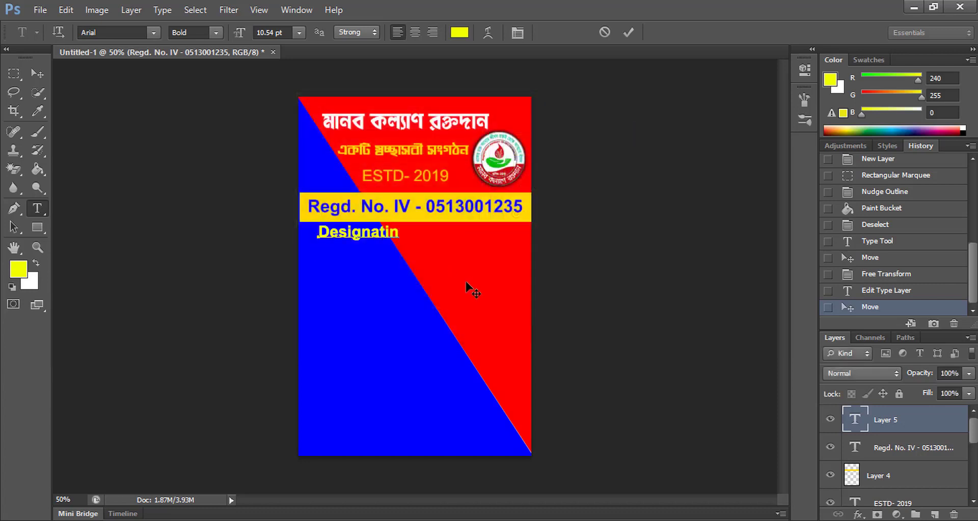
pyautogui.press('BackSpace')
pyautogui.press('BackSpace')
pyautogui.press('BackSpace')
pyautogui.write('tion')
pyautogui.write(' Coordi')
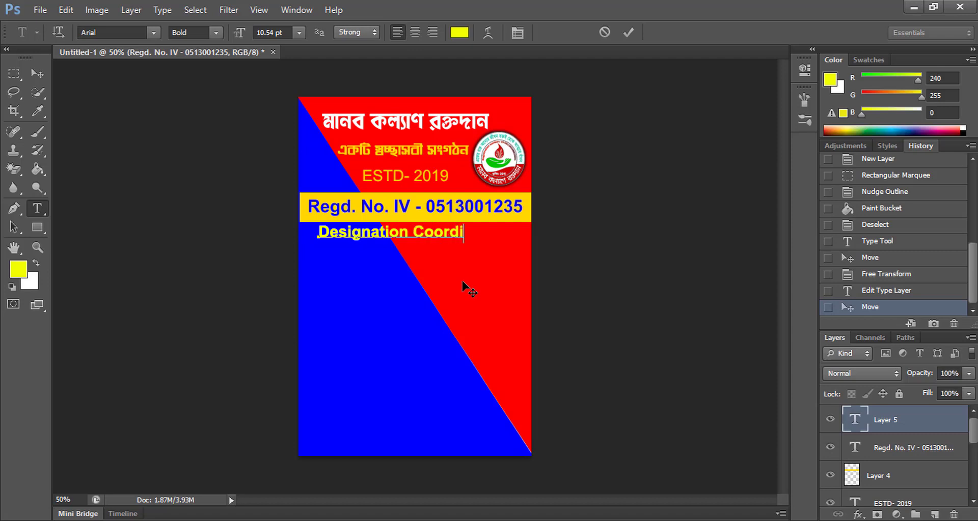
pyautogui.write('nator')
pyautogui.click(37, 74)
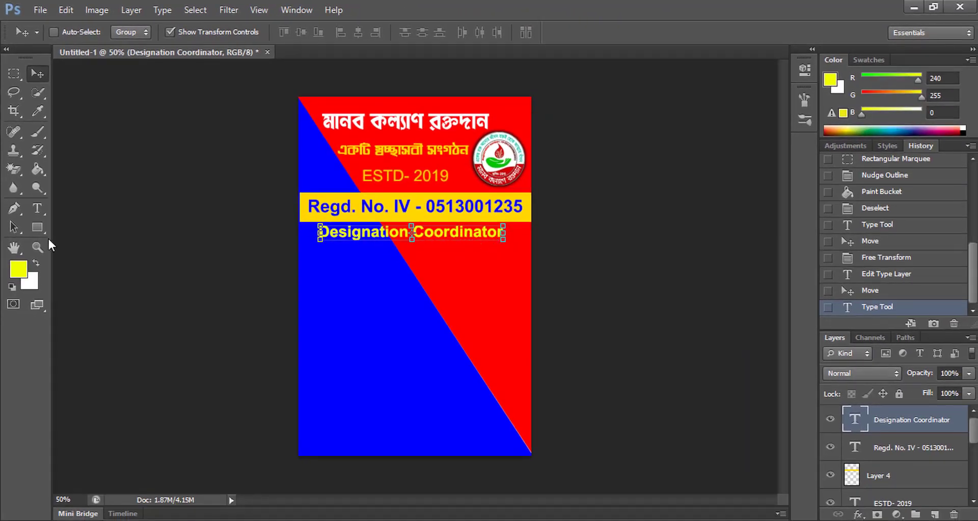
# Step: Set the Designation Coordinator text to the Arial Narrow style
pyautogui.click(37, 208)
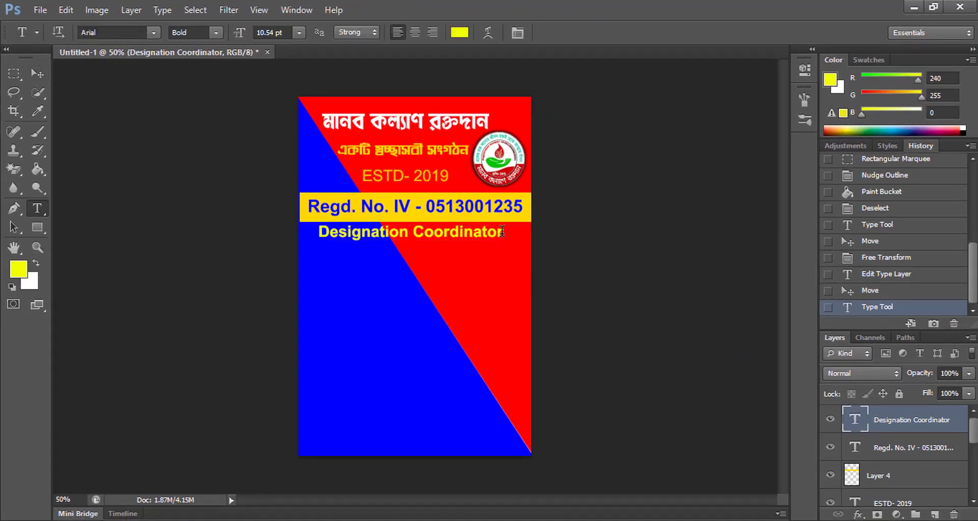
pyautogui.moveTo(501, 232); pyautogui.dragTo(288, 232)
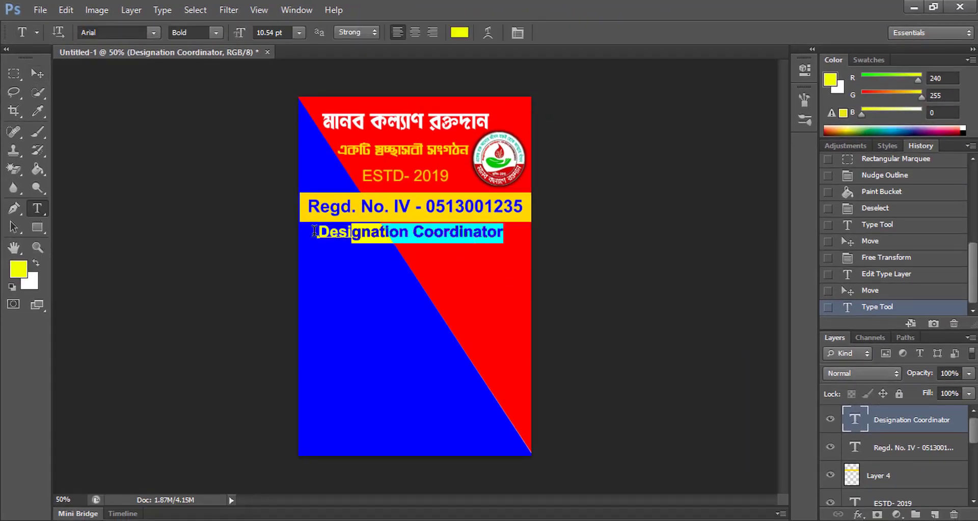
pyautogui.click(217, 32)
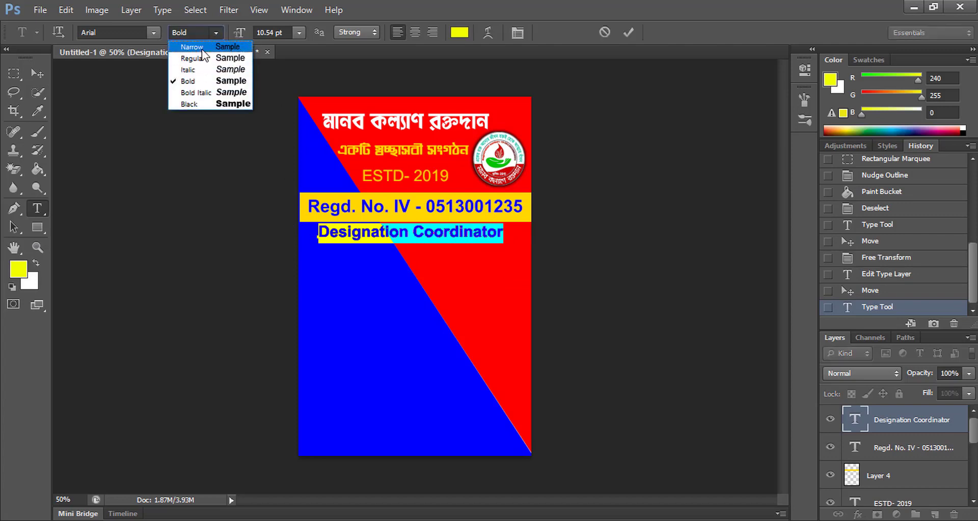
pyautogui.click(203, 51)
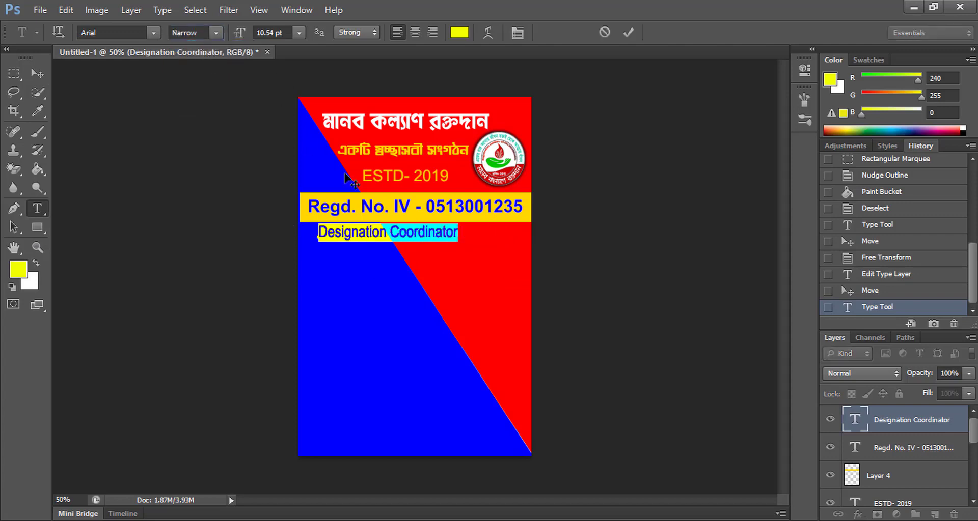
pyautogui.click(37, 73)
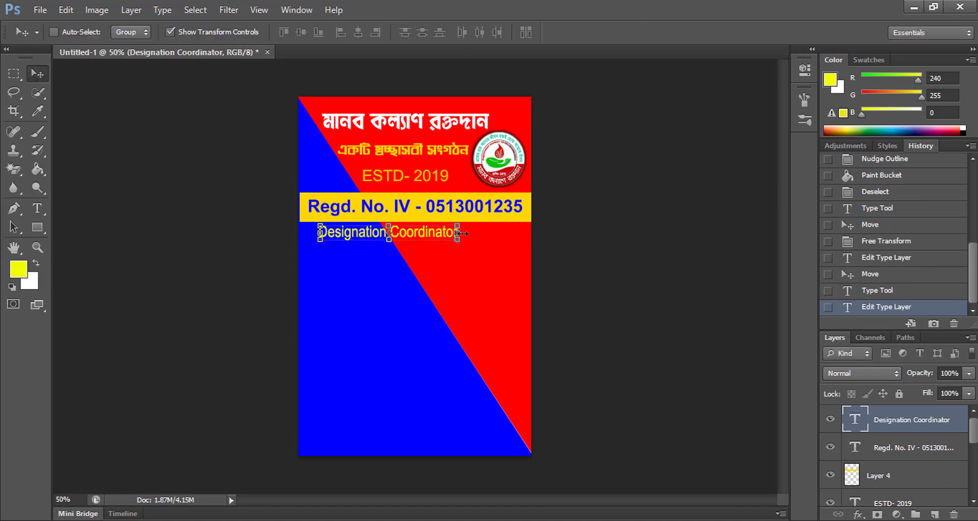
# Step: Enlarge the designation line to about 123%
pyautogui.moveTo(458, 243); pyautogui.dragTo(487, 247)
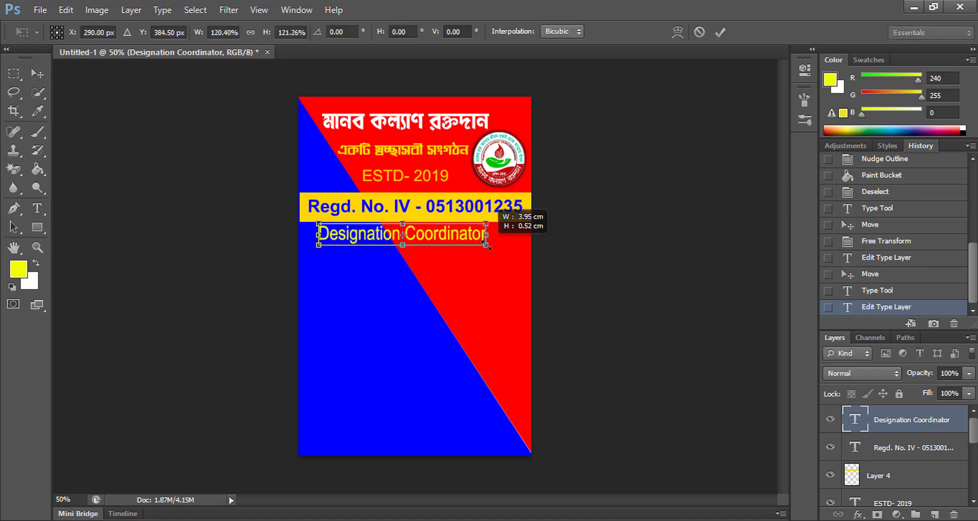
pyautogui.moveTo(489, 247); pyautogui.dragTo(491, 246)
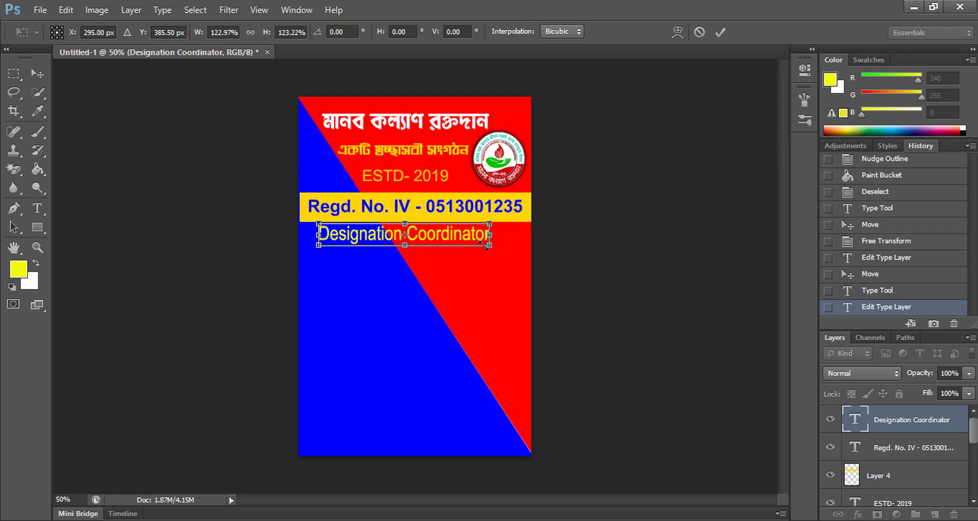
pyautogui.press('Return')
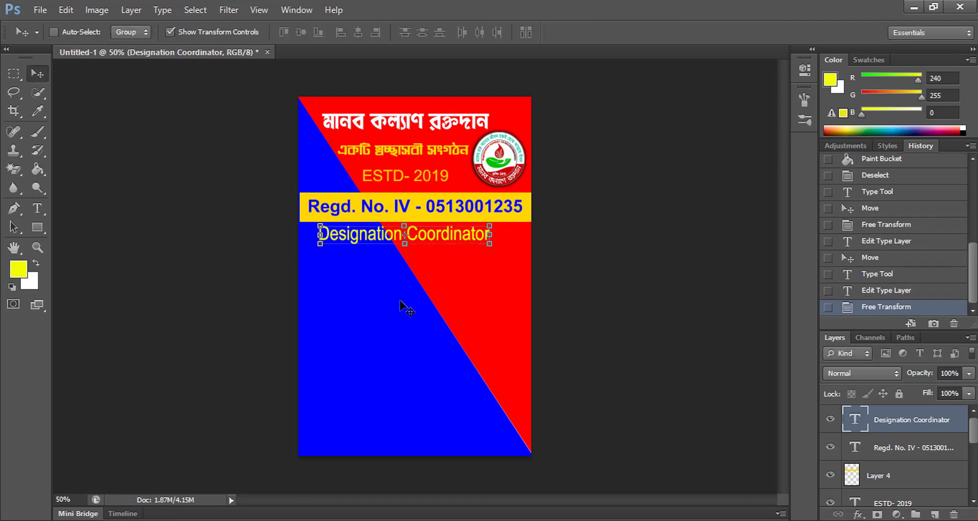
# Step: Float the ID card window and open the portrait JPEG from the Desktop beside it
pyautogui.moveTo(221, 53); pyautogui.dragTo(272, 130)
pyautogui.doubleClick(457, 150)
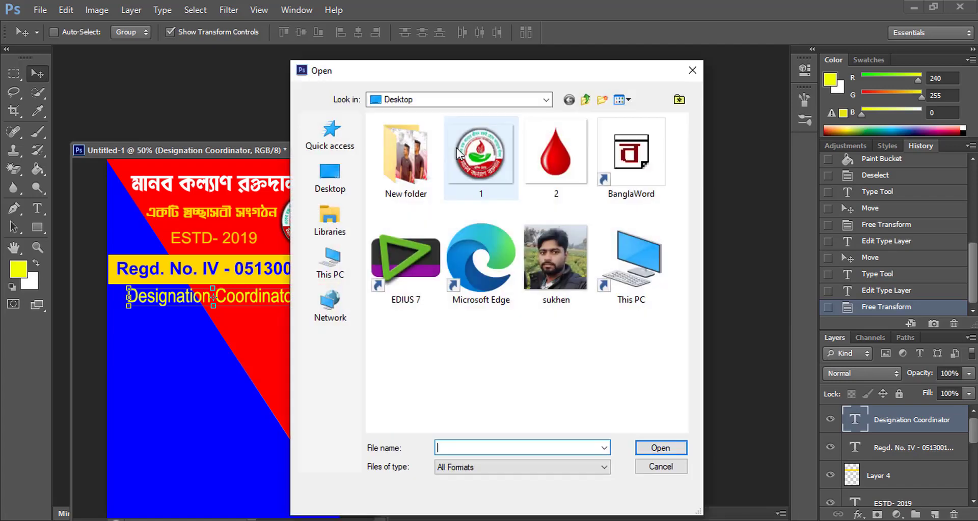
pyautogui.click(557, 271)
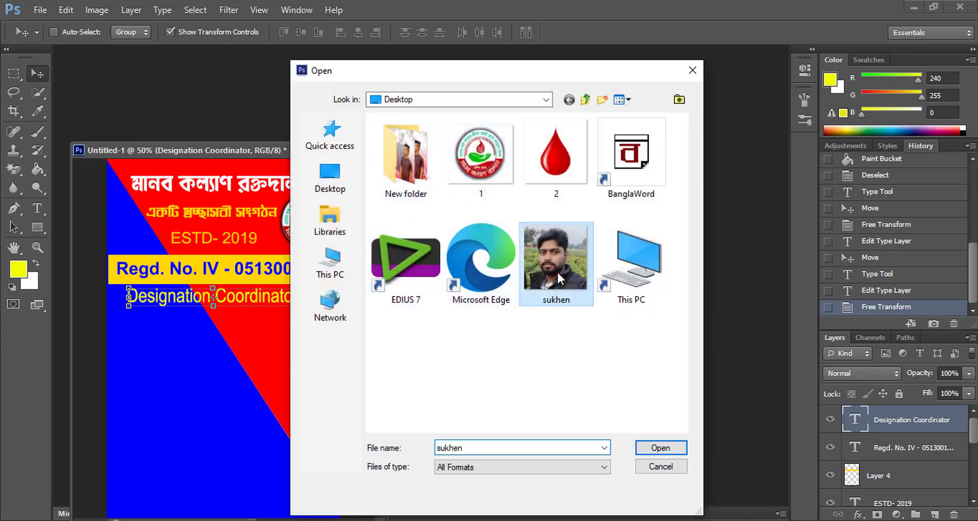
pyautogui.click(660, 448)
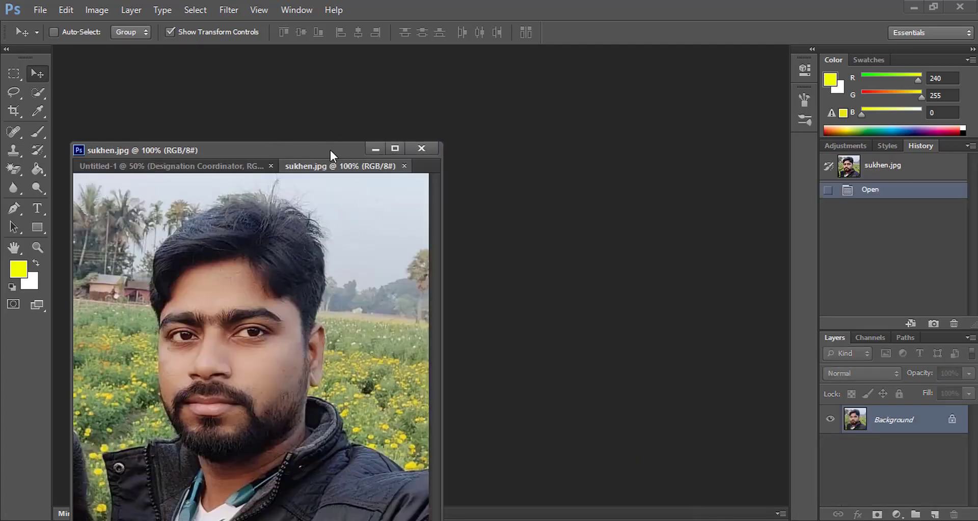
pyautogui.moveTo(330, 149); pyautogui.dragTo(346, 55)
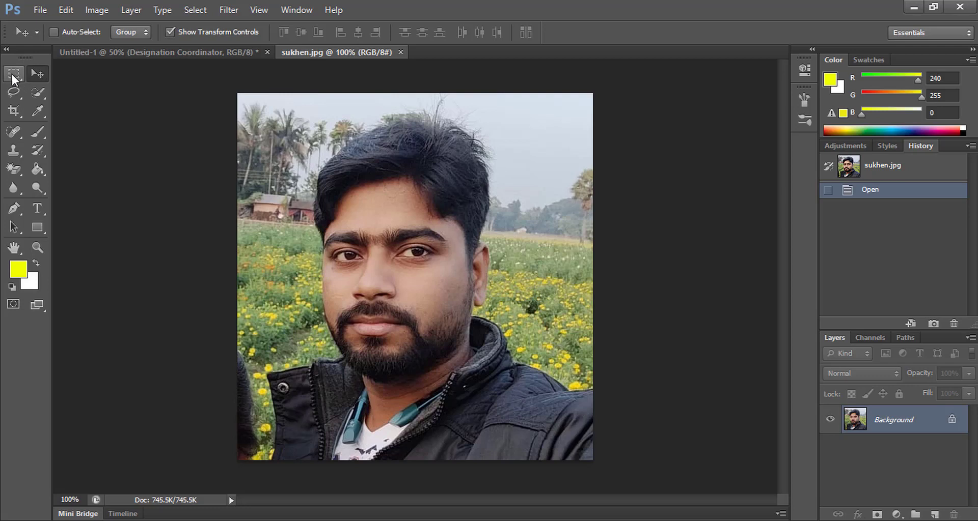
# Step: Draw an elliptical marquee around the face in the portrait photo
pyautogui.click(13, 75)
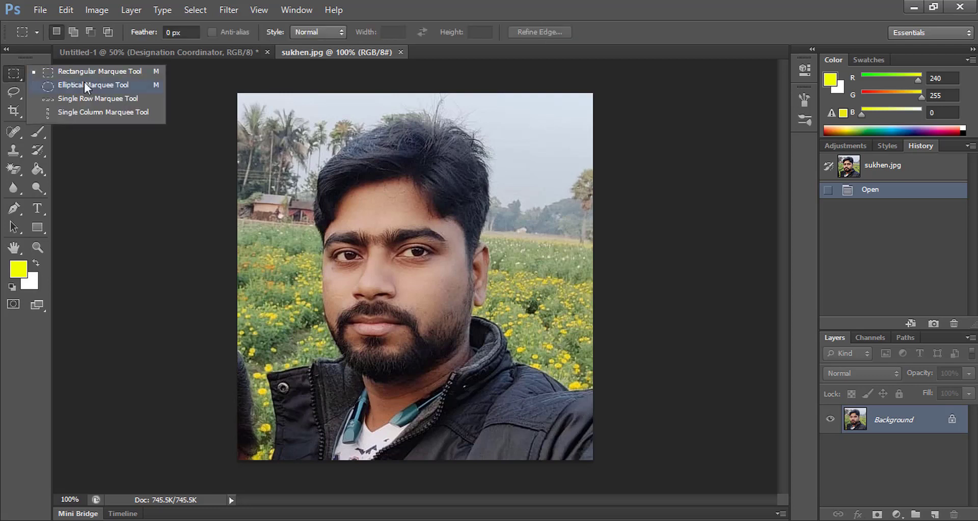
pyautogui.click(97, 86)
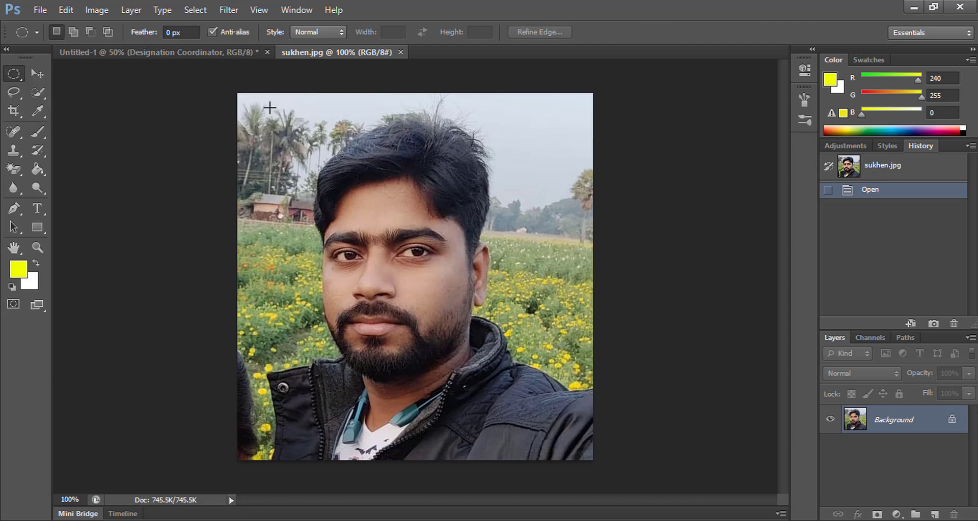
pyautogui.moveTo(256, 111)
pyautogui.mouseDown()
pyautogui.moveTo(543, 451)
pyautogui.moveTo(561, 459)
pyautogui.mouseUp()
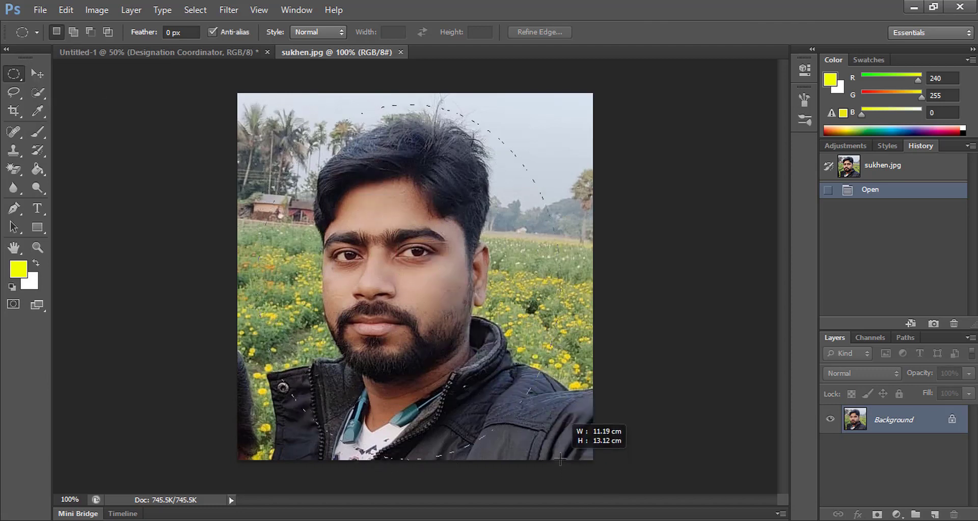
pyautogui.moveTo(560, 459); pyautogui.dragTo(571, 465)
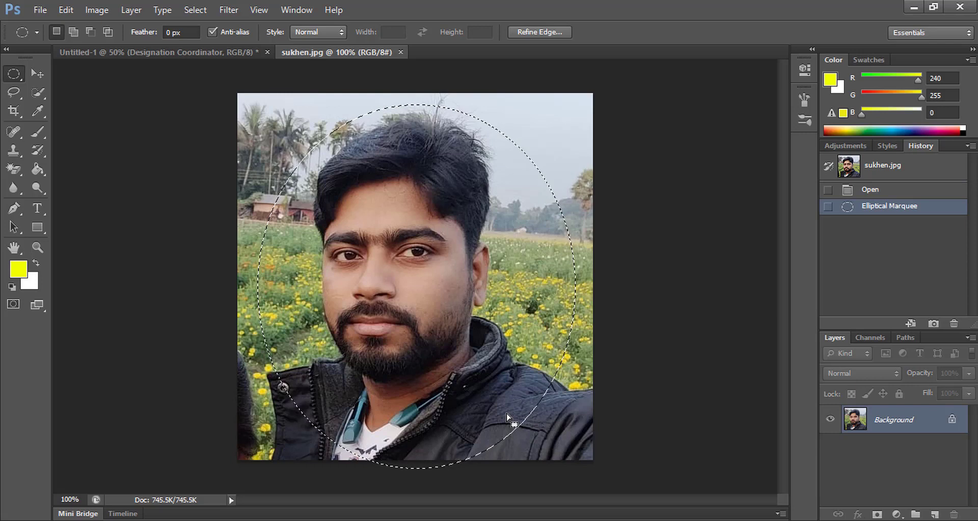
# Step: Nudge the oval selection up and left onto the face, then copy it
pyautogui.press('Up')
pyautogui.press('Up')
pyautogui.press('Up')
pyautogui.moveTo(507, 413); pyautogui.dragTo(506, 410)
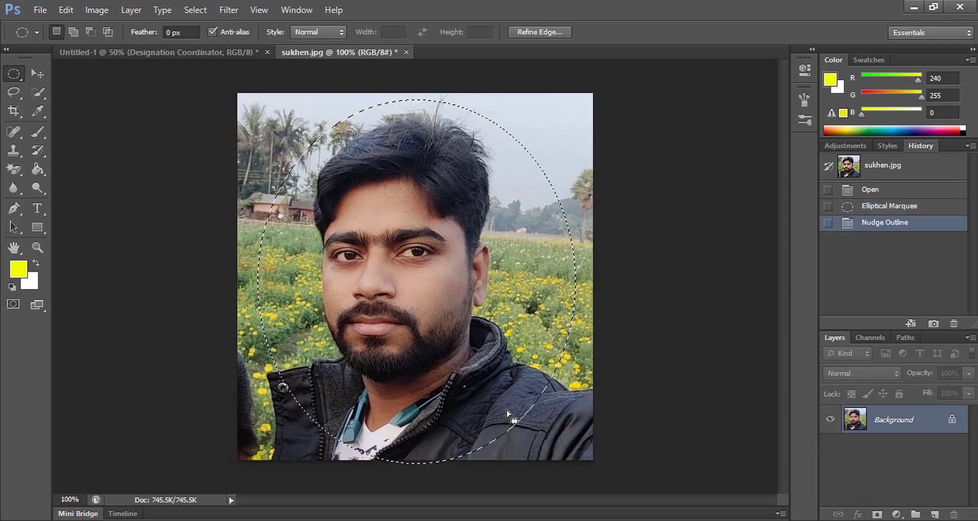
pyautogui.press('Left')
pyautogui.press('Left')
pyautogui.press('Left')
pyautogui.press('Left')
pyautogui.press('Left')
pyautogui.press('Left')
pyautogui.press('Left')
pyautogui.press('Left')
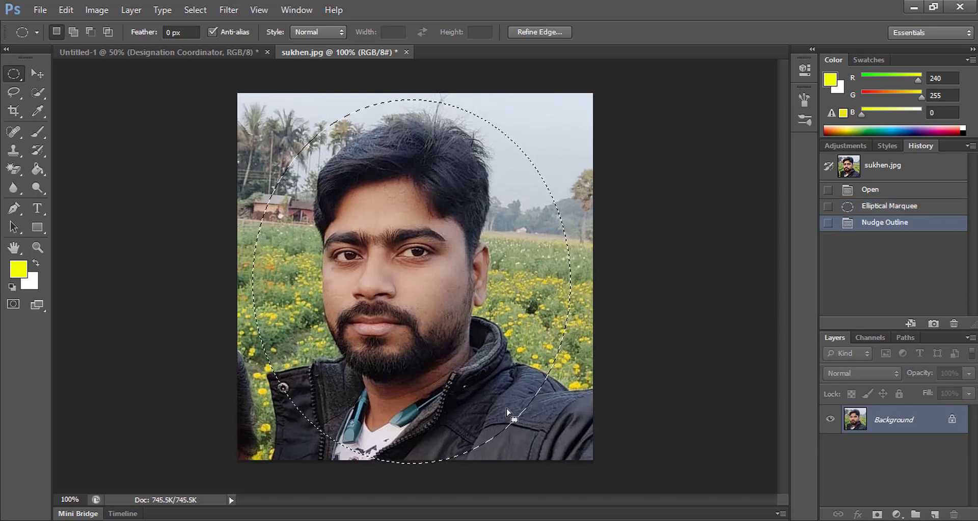
pyautogui.press('Left')
pyautogui.press('Left')
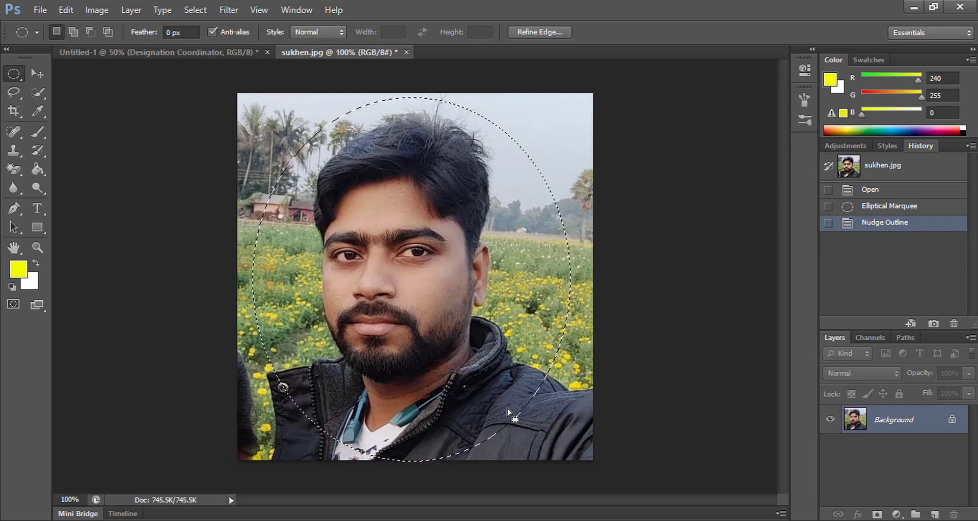
pyautogui.hotkey('ctrl', 'c')
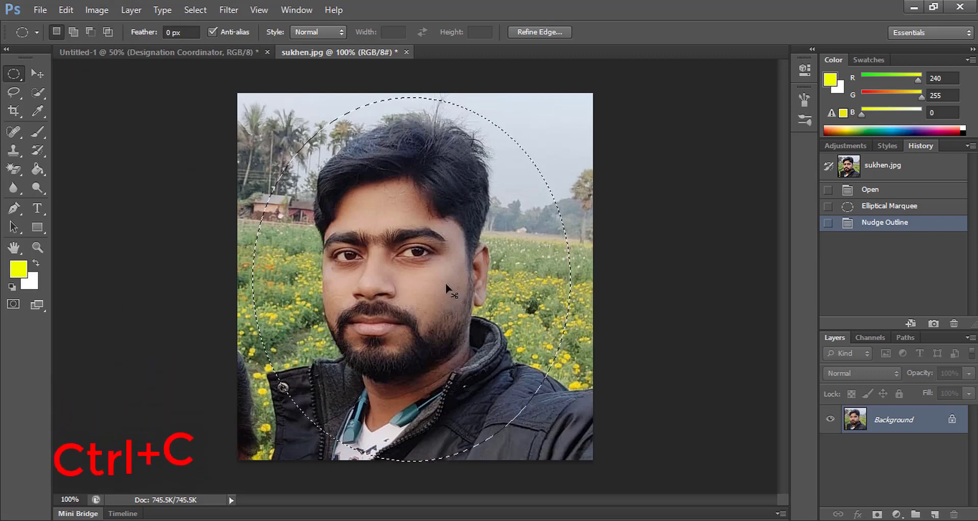
# Step: Paste the oval photo into the ID card and shrink it below Designation Coordinator
pyautogui.click(193, 51)
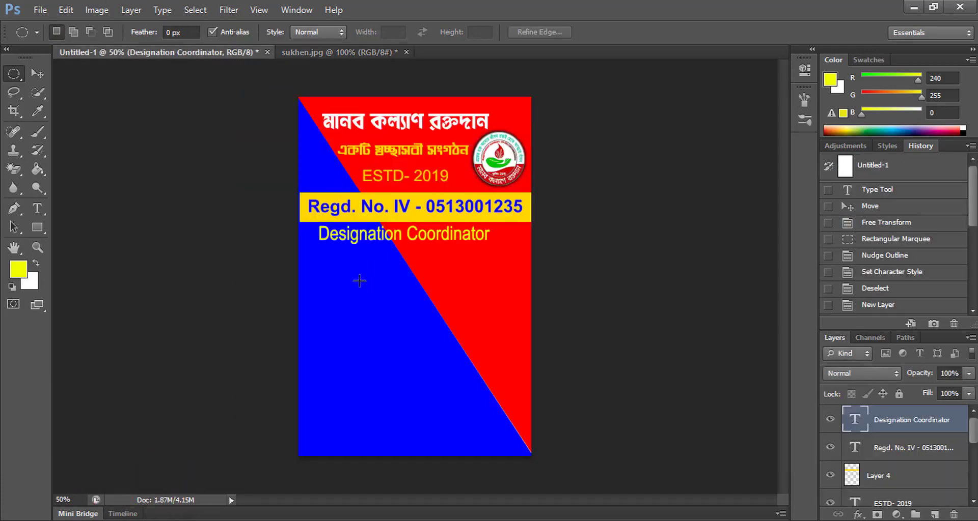
pyautogui.hotkey('ctrl', 'v')
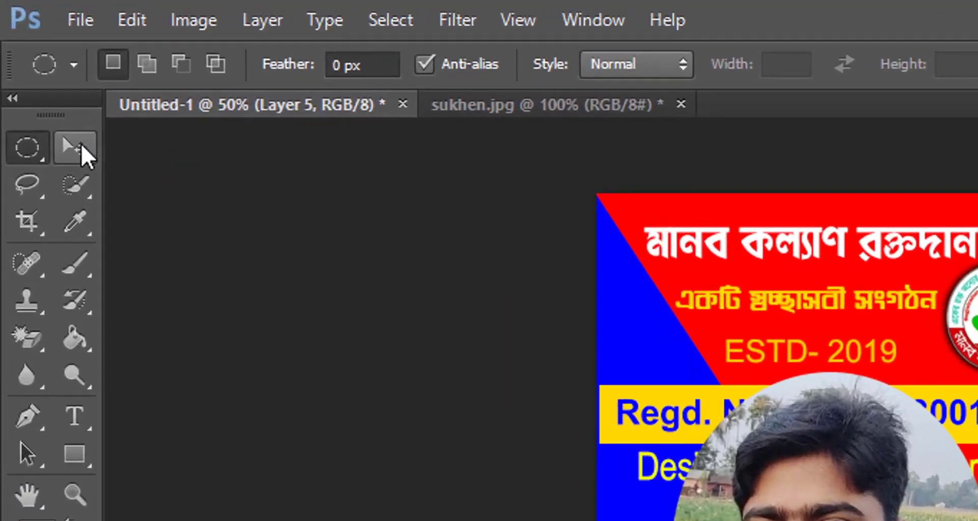
pyautogui.click(79, 145)
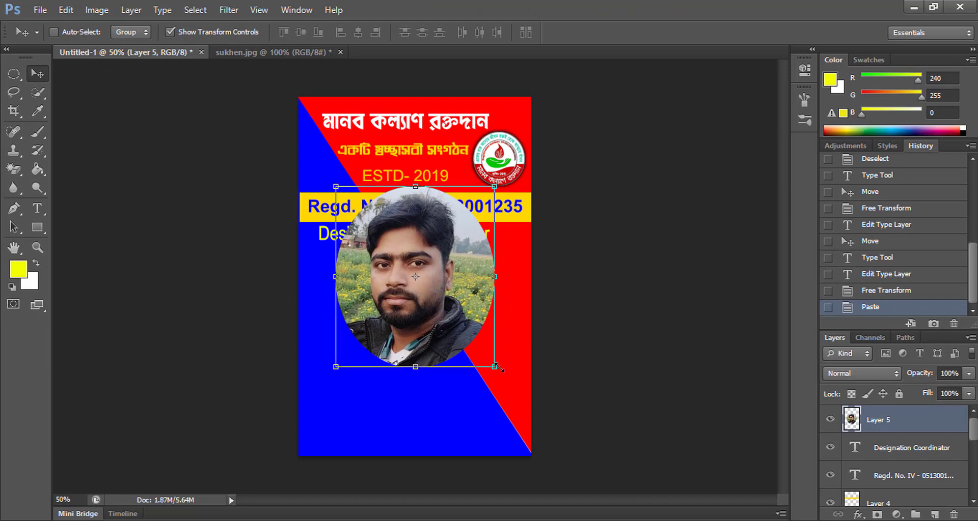
pyautogui.moveTo(495, 367); pyautogui.dragTo(450, 312)
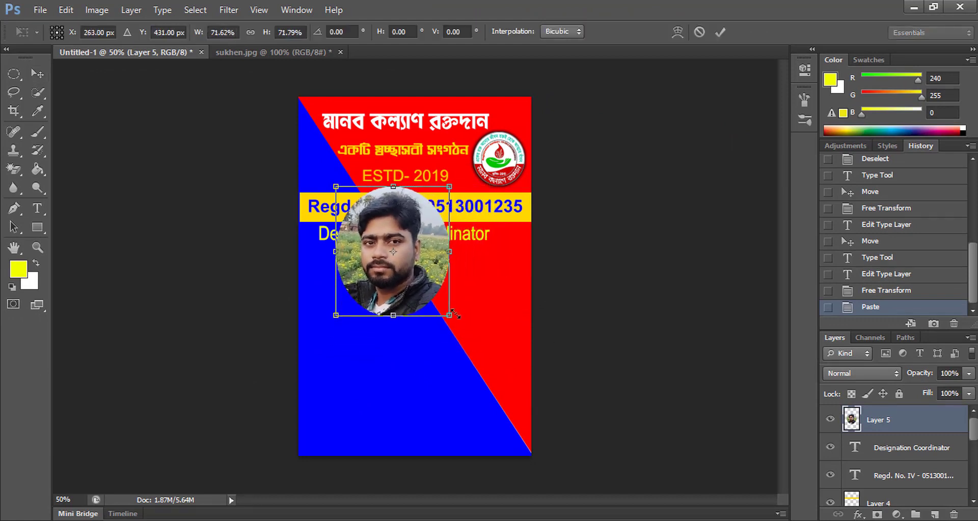
pyautogui.moveTo(418, 276); pyautogui.dragTo(437, 335)
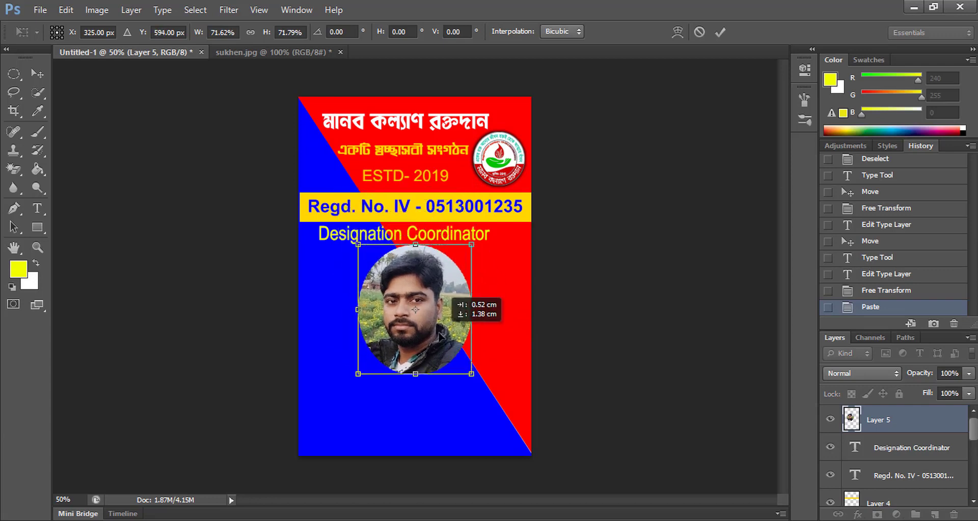
pyautogui.moveTo(464, 375); pyautogui.dragTo(440, 337)
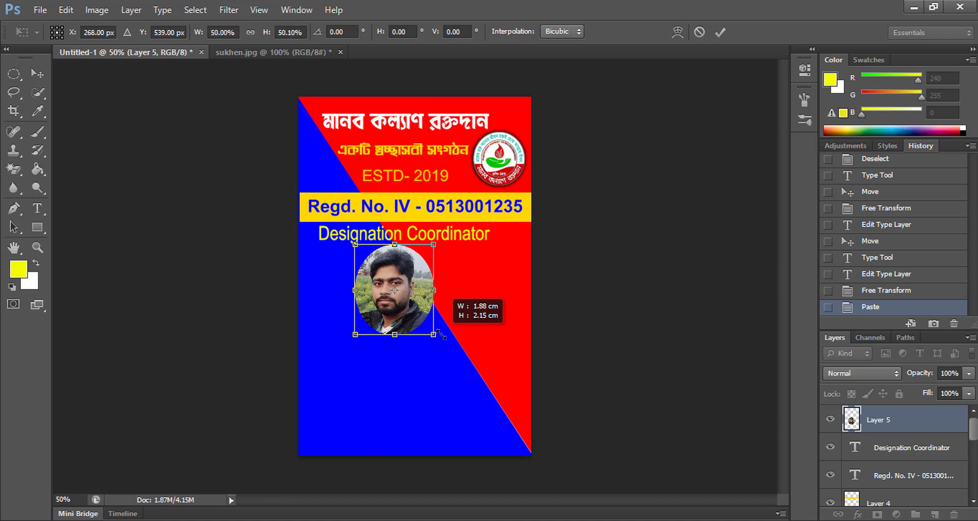
pyautogui.press('Return')
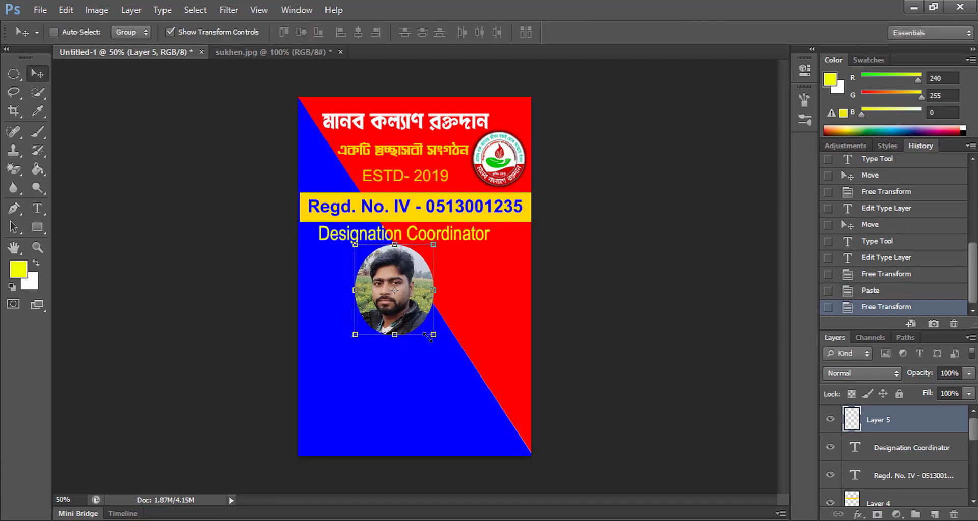
# Step: Shift the photo slightly right and enlarge it a little
pyautogui.moveTo(405, 309); pyautogui.dragTo(422, 313)
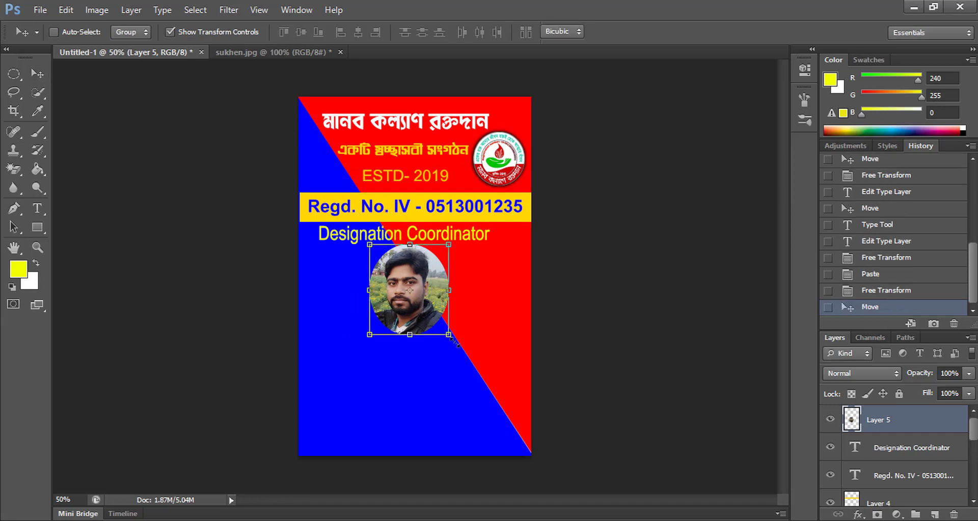
pyautogui.moveTo(448, 334); pyautogui.dragTo(456, 344)
pyautogui.press('Return')
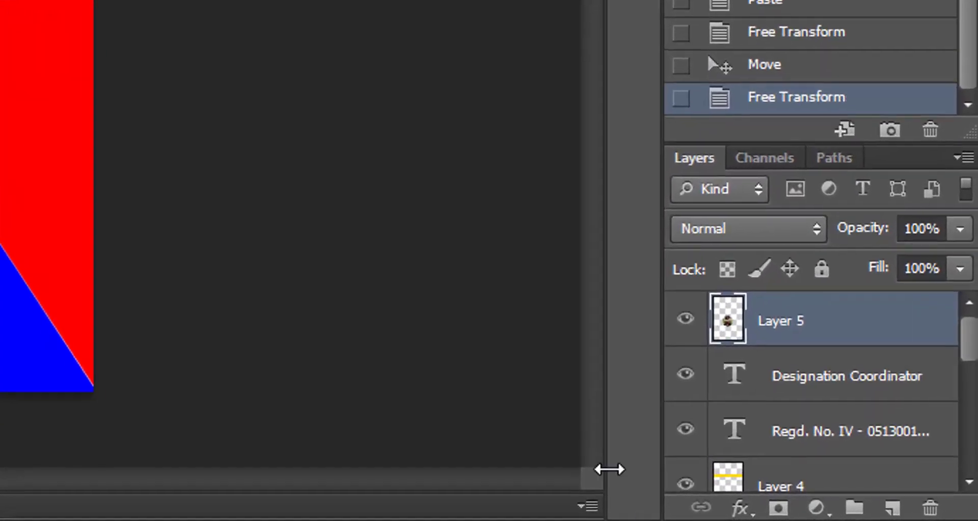
# Step: Add Bevel & Emboss and a Drop Shadow to the photo layer, Layer 5
pyautogui.click(747, 510)
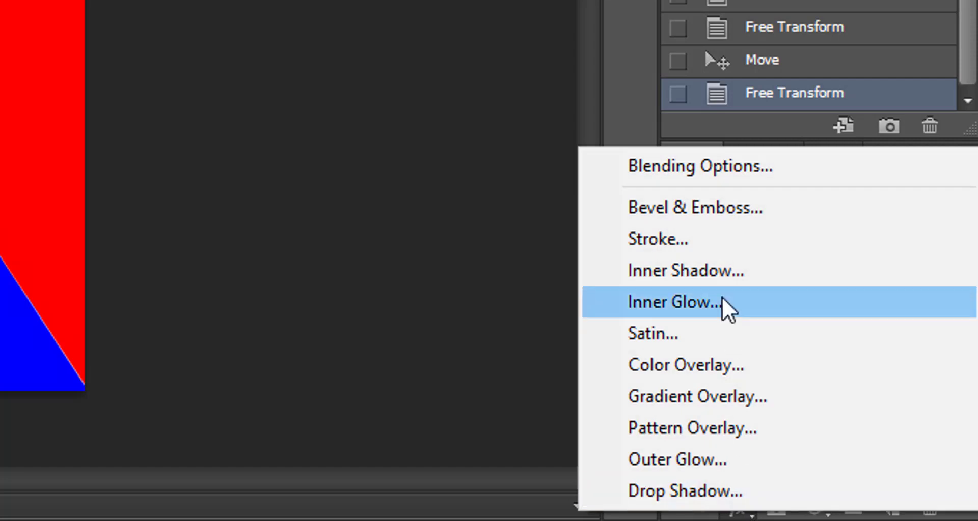
pyautogui.click(707, 175)
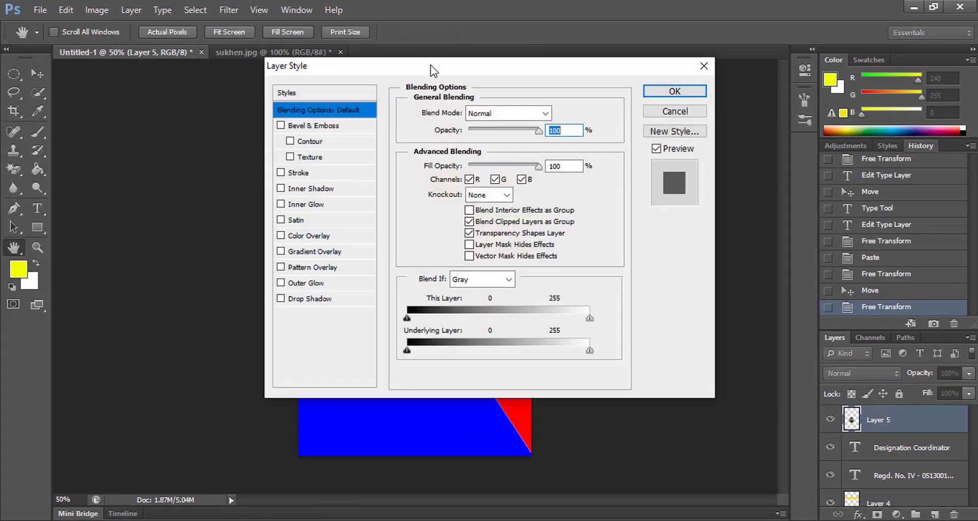
pyautogui.moveTo(432, 68)
pyautogui.mouseDown()
pyautogui.moveTo(574, 109)
pyautogui.moveTo(672, 78)
pyautogui.mouseUp()
pyautogui.click(454, 158)
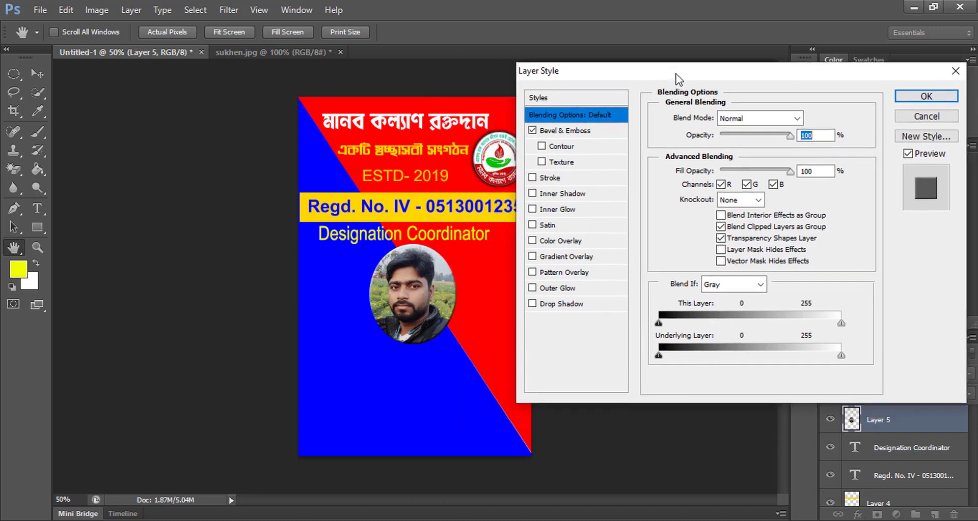
pyautogui.click(535, 303)
pyautogui.click(560, 304)
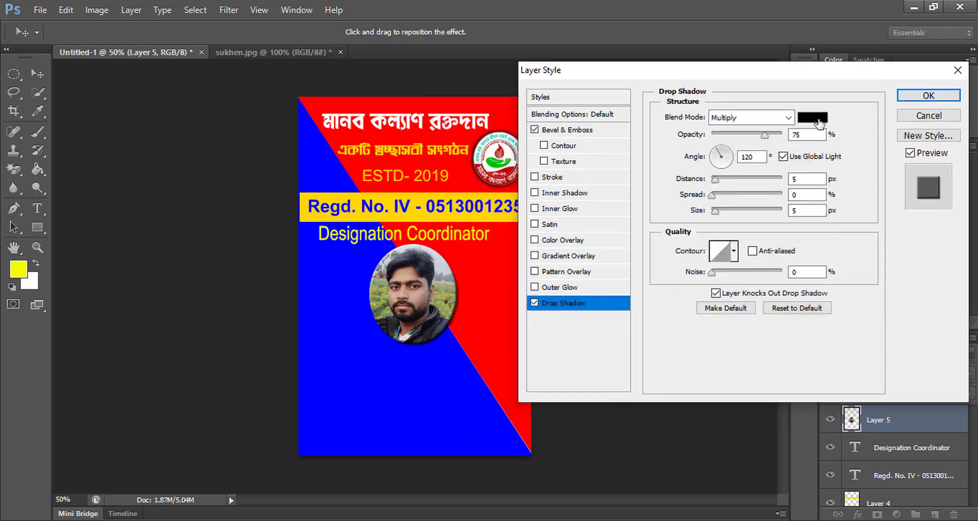
pyautogui.moveTo(715, 179)
pyautogui.mouseDown()
pyautogui.moveTo(724, 181)
pyautogui.moveTo(714, 198)
pyautogui.moveTo(724, 197)
pyautogui.moveTo(726, 211)
pyautogui.mouseUp()
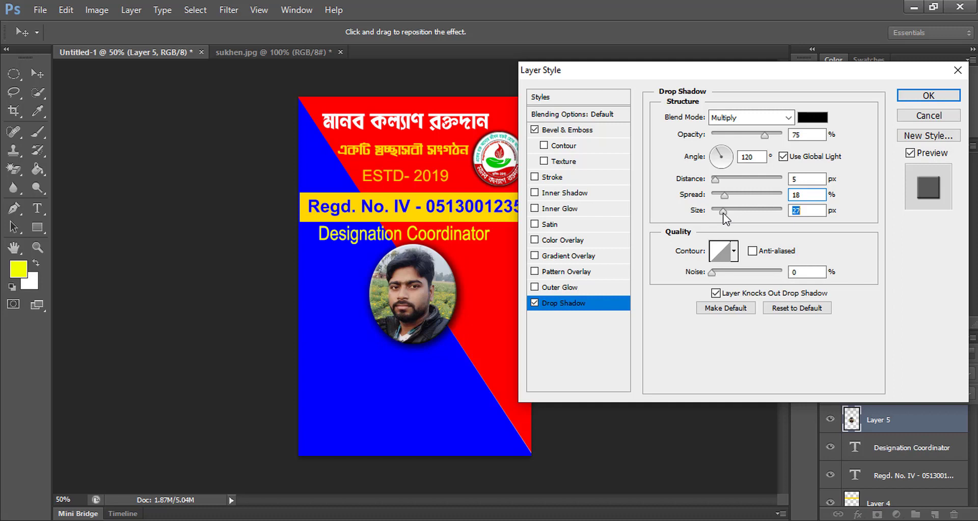
# Step: Add a 2 px white Stroke and bevel Contour, then apply the layer style
pyautogui.click(534, 178)
pyautogui.click(622, 178)
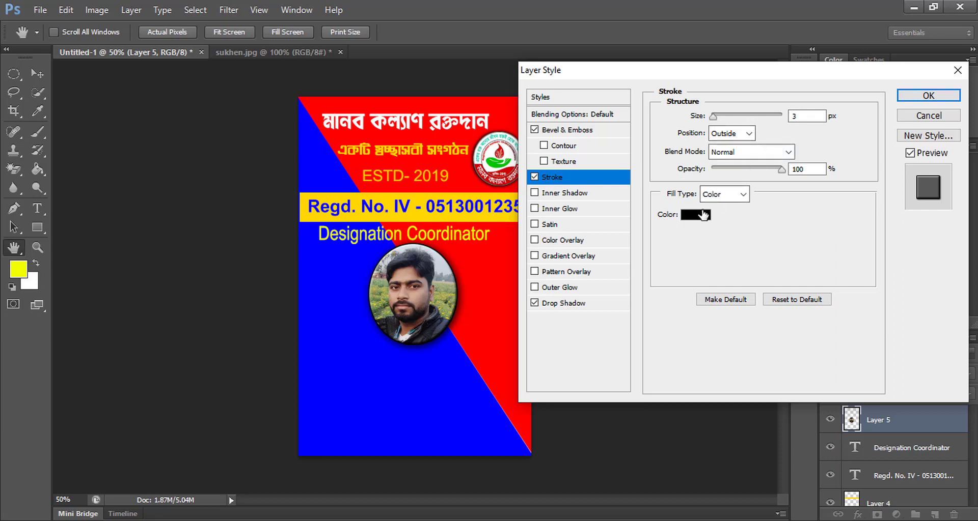
pyautogui.click(696, 215)
pyautogui.click(298, 130)
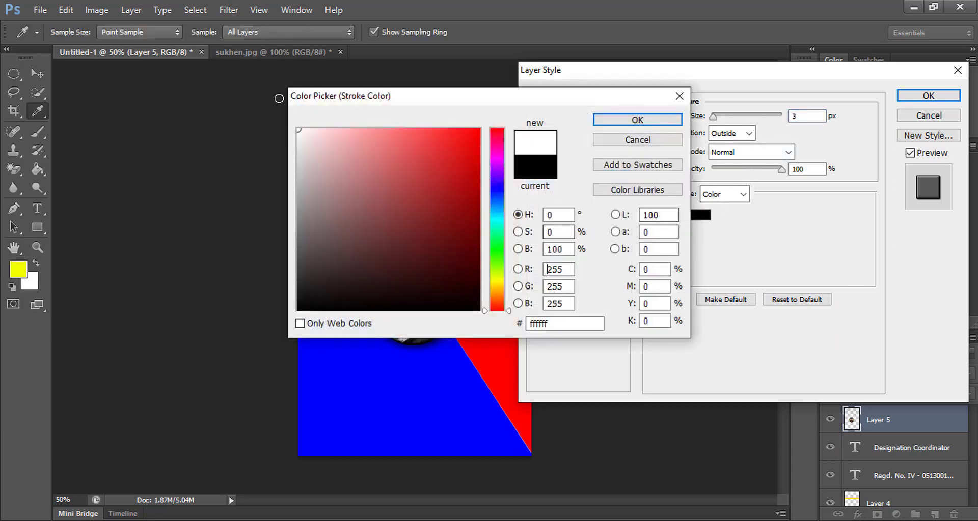
pyautogui.click(643, 123)
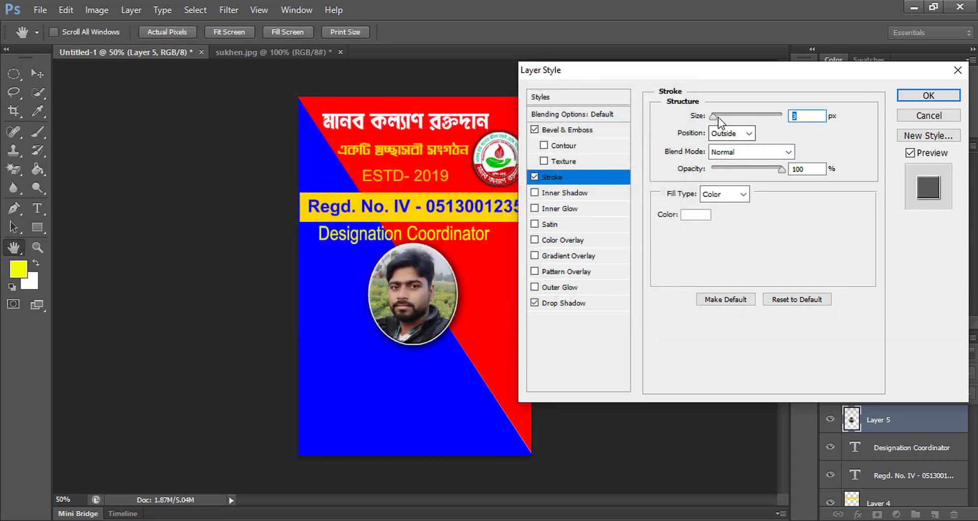
pyautogui.moveTo(718, 117); pyautogui.dragTo(712, 117)
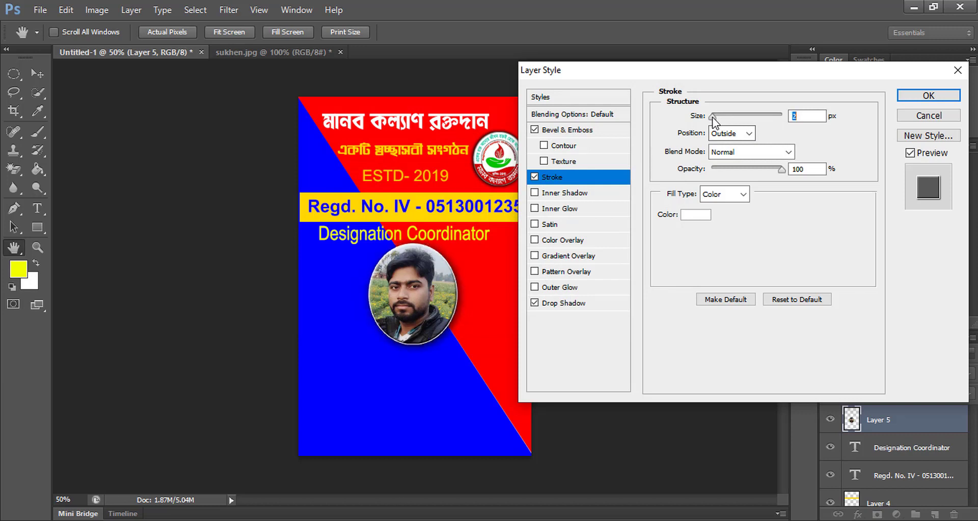
pyautogui.click(543, 146)
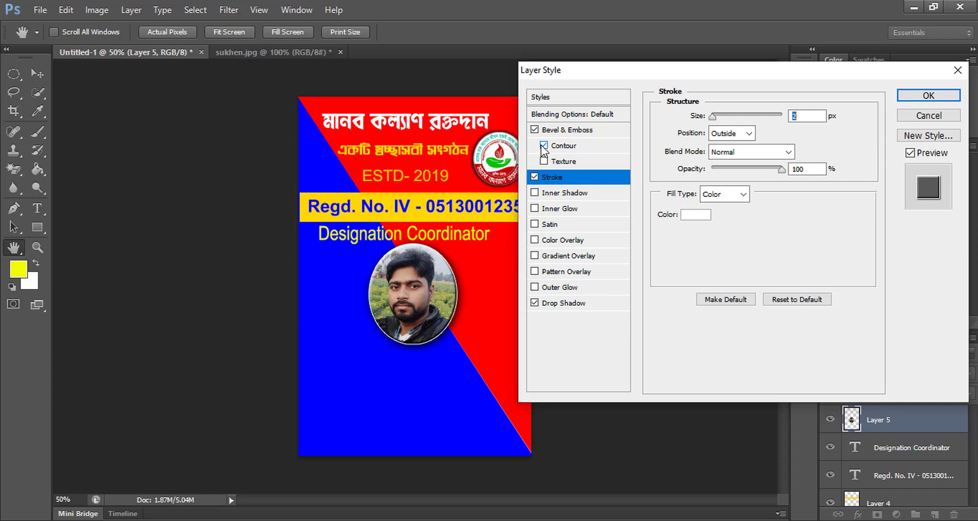
pyautogui.click(927, 96)
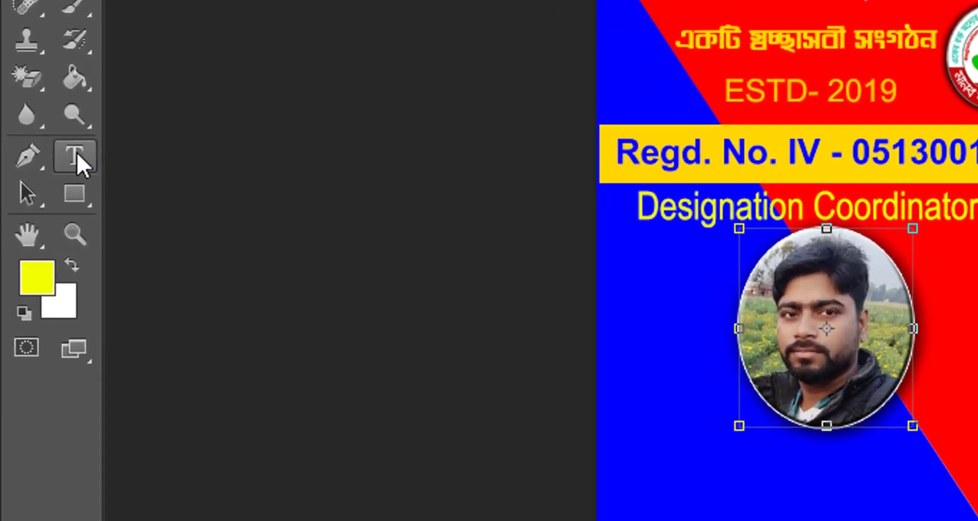
# Step: Add the yellow ID number, name, birth date, mobile and address block below the photo, then close sukhen.jpg
pyautogui.click(37, 209)
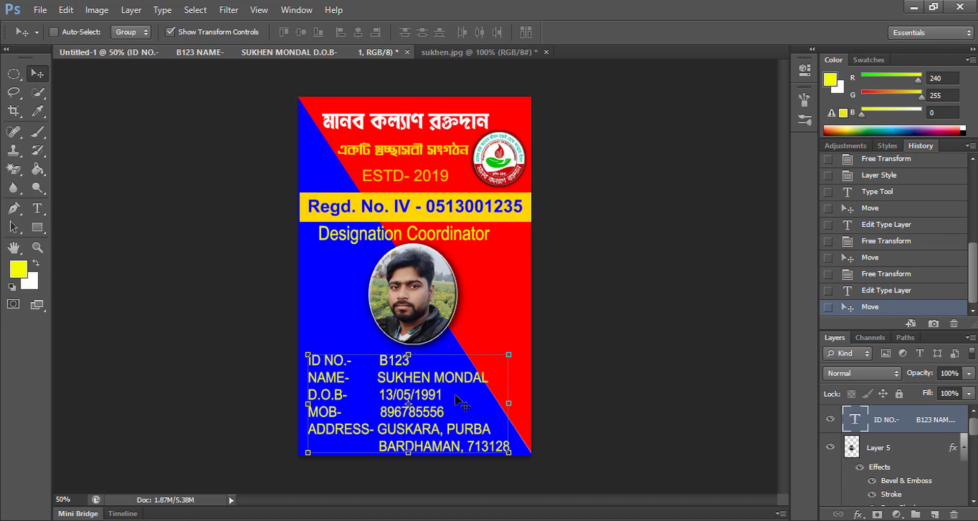
pyautogui.moveTo(454, 396); pyautogui.dragTo(456, 399)
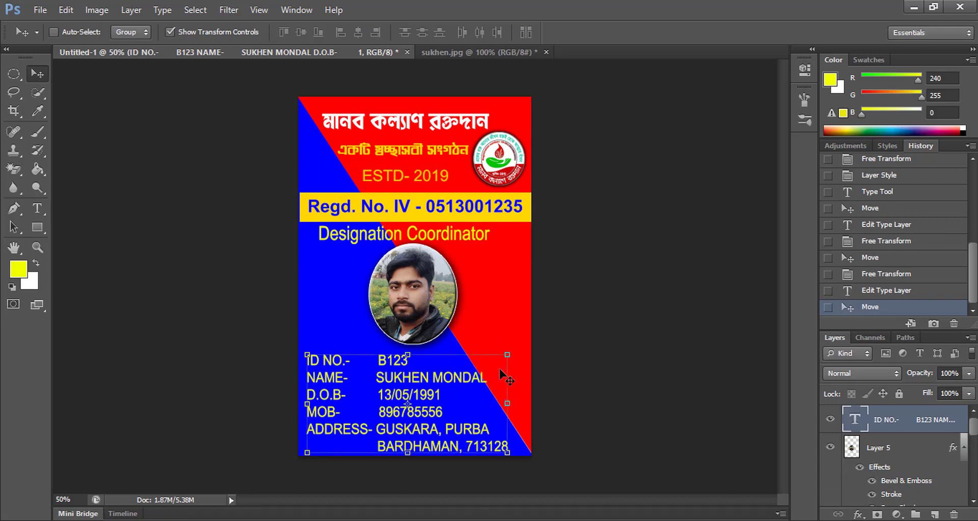
pyautogui.click(514, 51)
pyautogui.click(546, 52)
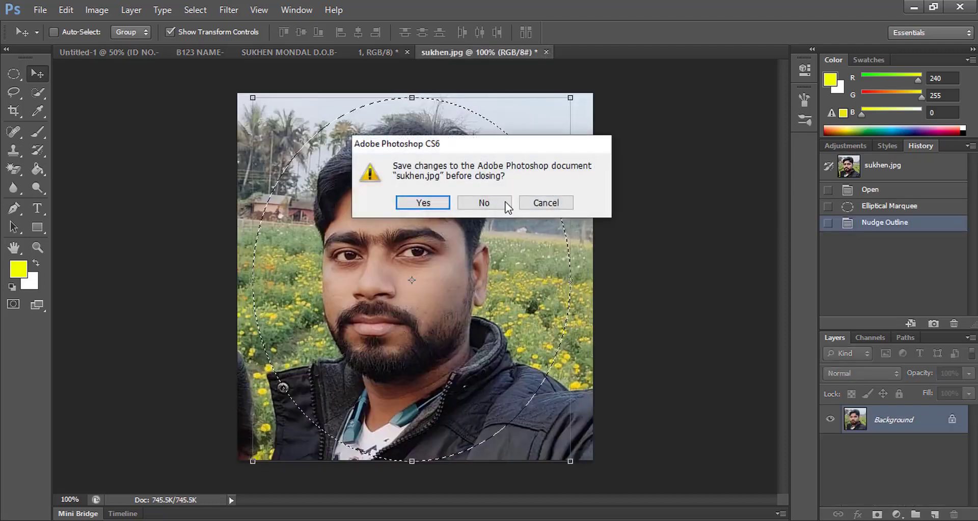
# Step: Close sukhen.jpg without saving and open the blood-drop image 2.png in a floating window
pyautogui.click(489, 203)
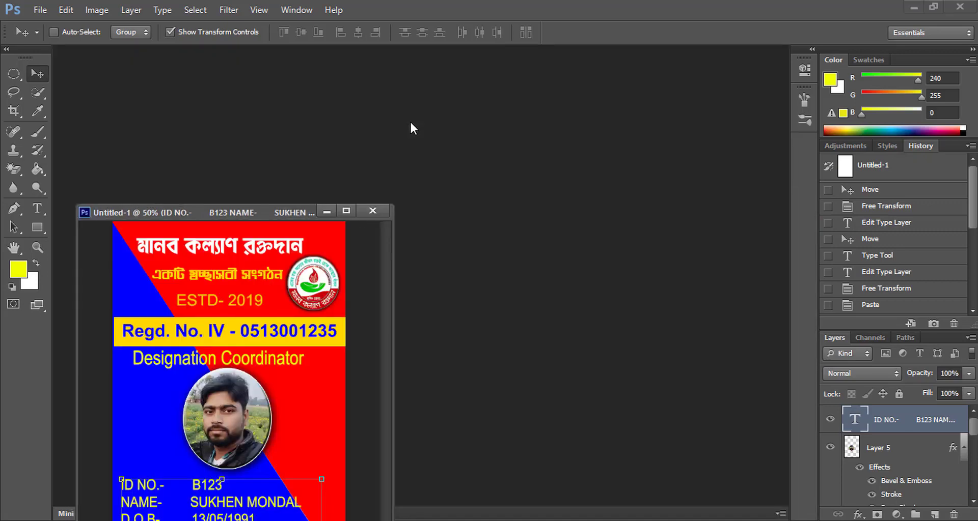
pyautogui.doubleClick(409, 120)
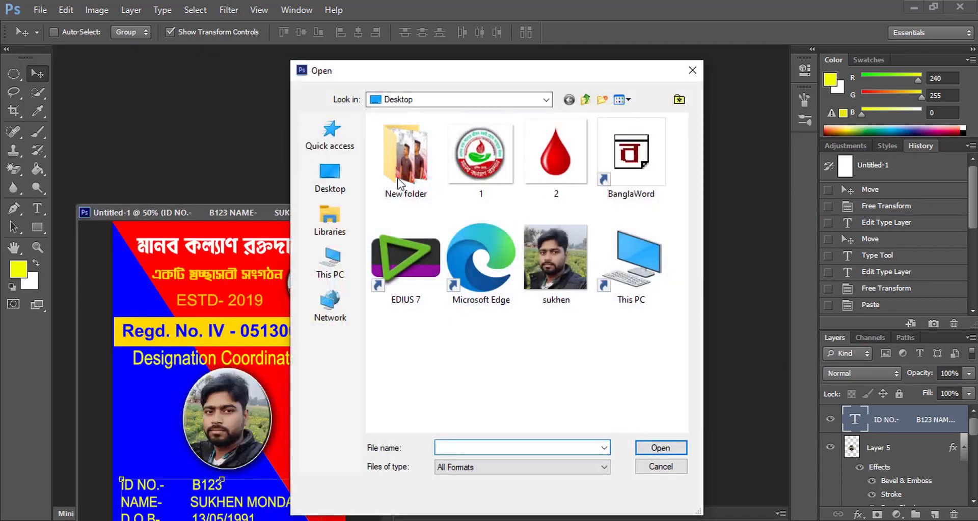
pyautogui.click(555, 156)
pyautogui.click(651, 447)
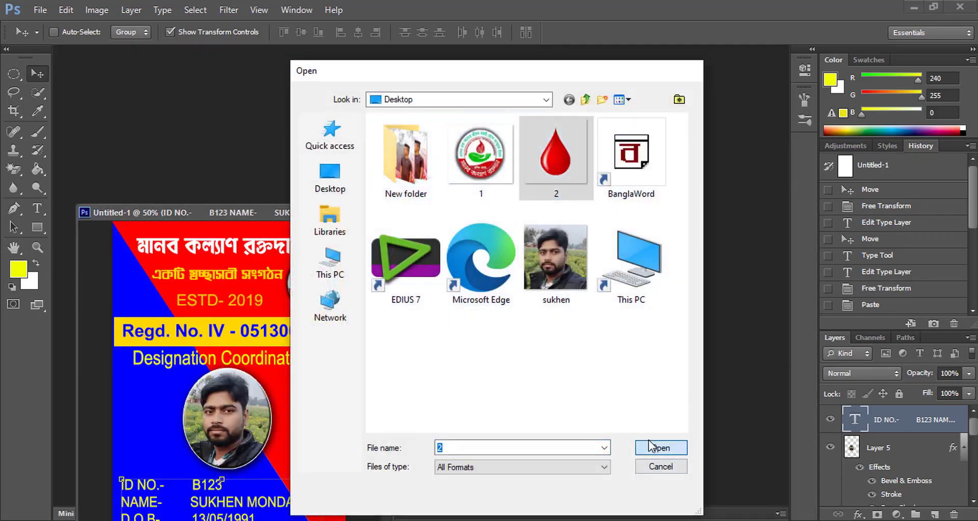
pyautogui.moveTo(285, 227); pyautogui.dragTo(321, 61)
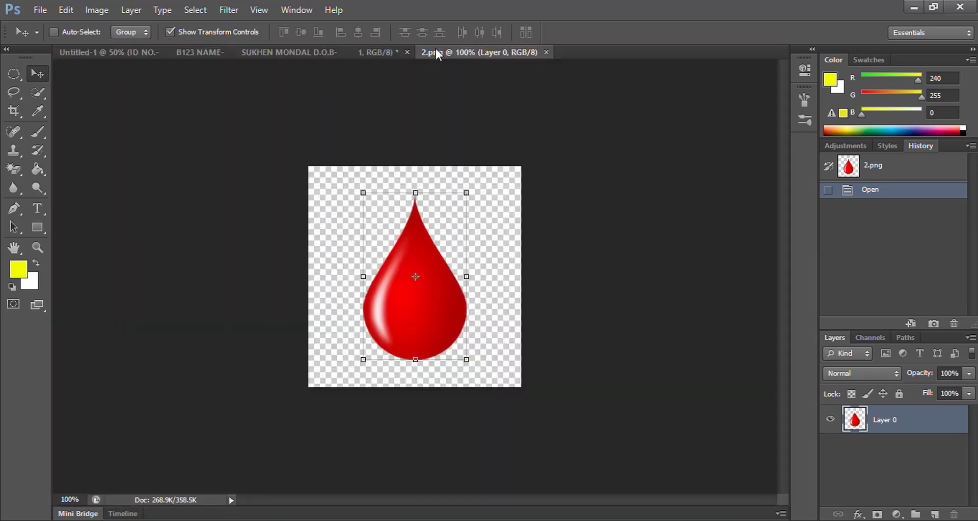
pyautogui.moveTo(436, 55); pyautogui.dragTo(551, 184)
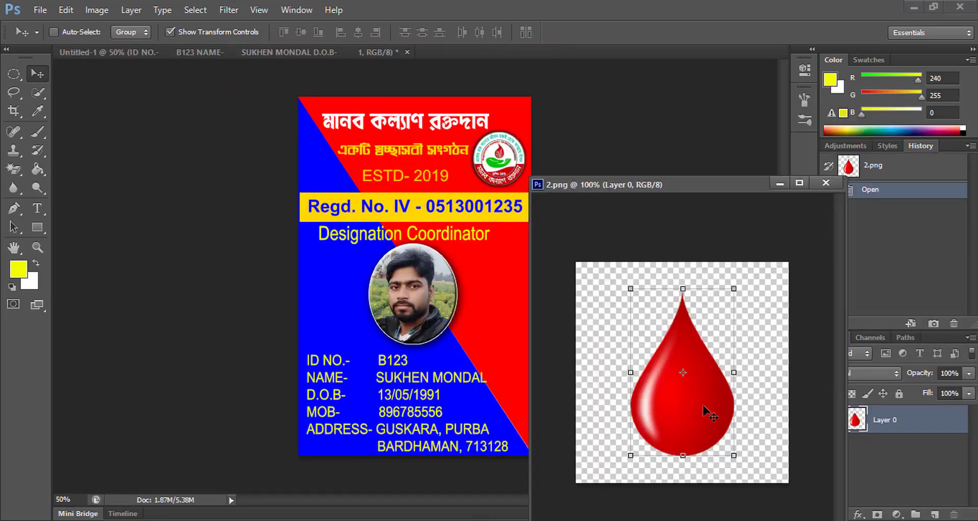
# Step: Copy the blood drop onto the card as Layer 6, beneath the details text at lower right
pyautogui.moveTo(695, 406)
pyautogui.mouseDown()
pyautogui.moveTo(482, 334)
pyautogui.moveTo(513, 382)
pyautogui.mouseUp()
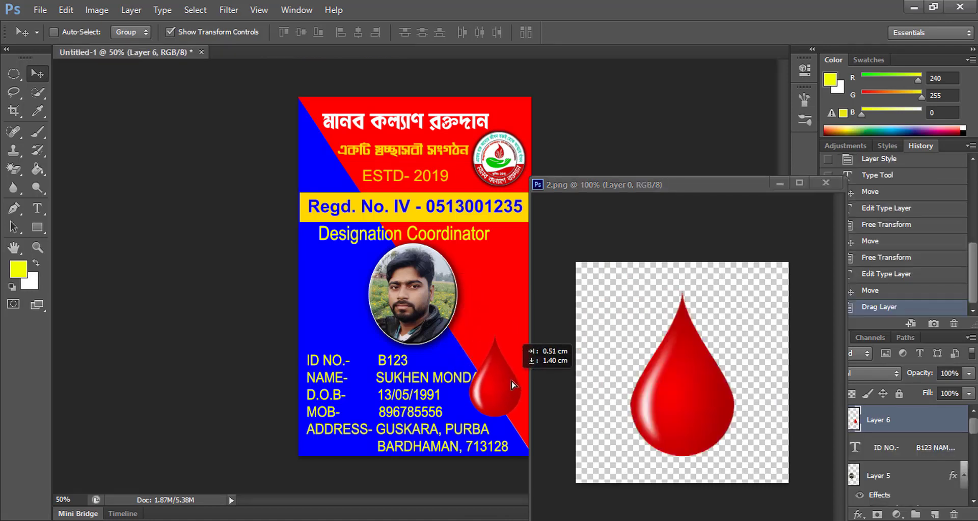
pyautogui.click(825, 183)
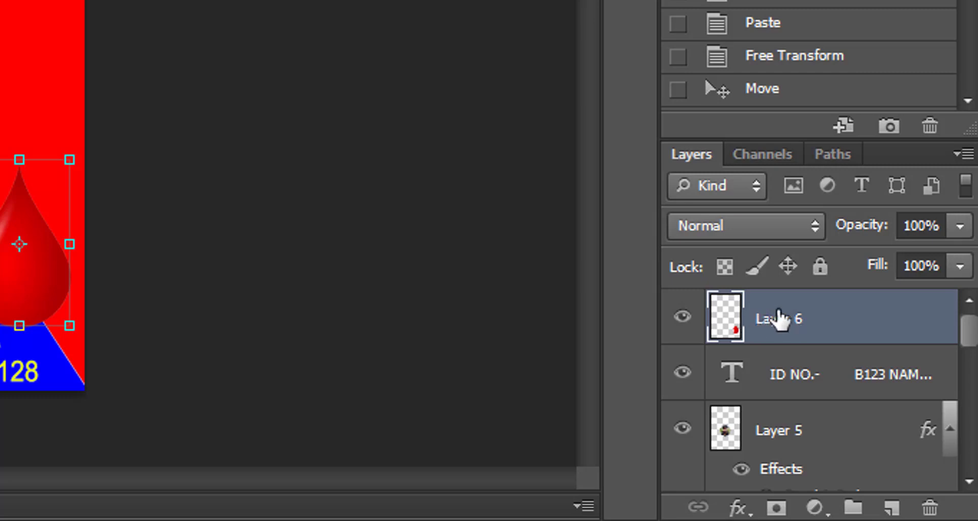
pyautogui.moveTo(777, 320); pyautogui.dragTo(786, 403)
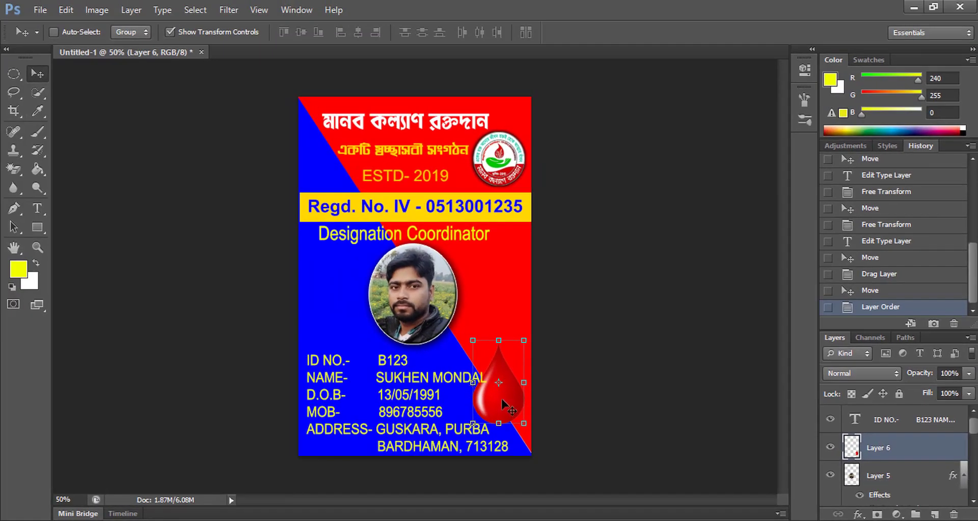
pyautogui.moveTo(501, 402); pyautogui.dragTo(503, 403)
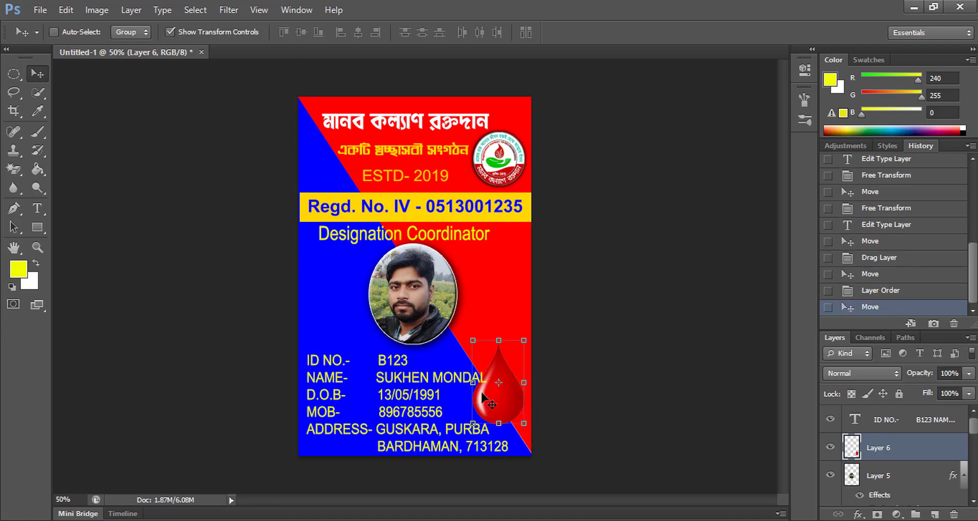
# Step: Start a horizontal text layer right of the photo and type B+
pyautogui.click(39, 210)
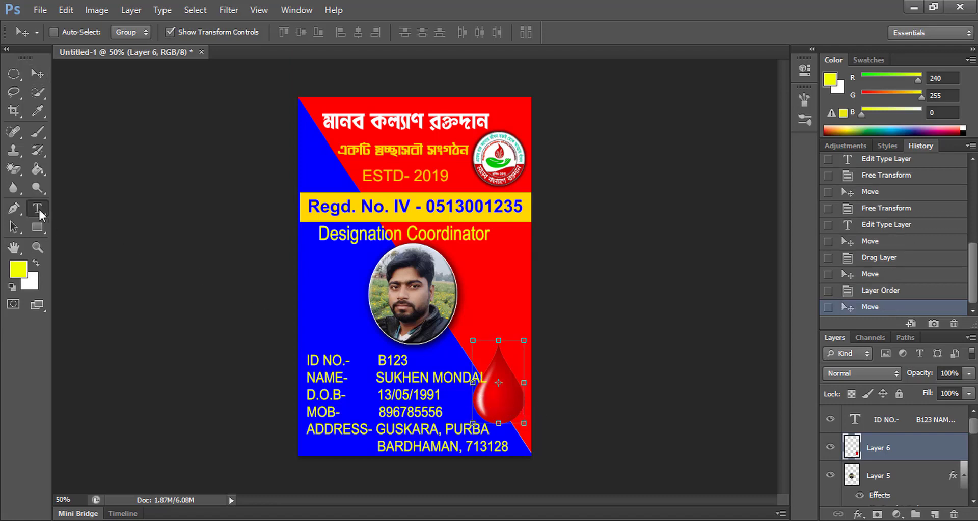
pyautogui.click(485, 401)
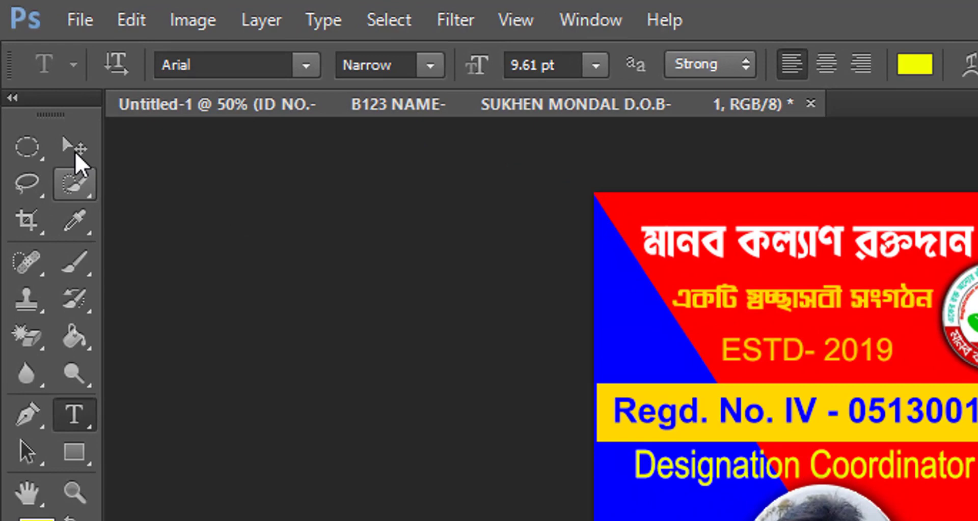
pyautogui.click(37, 75)
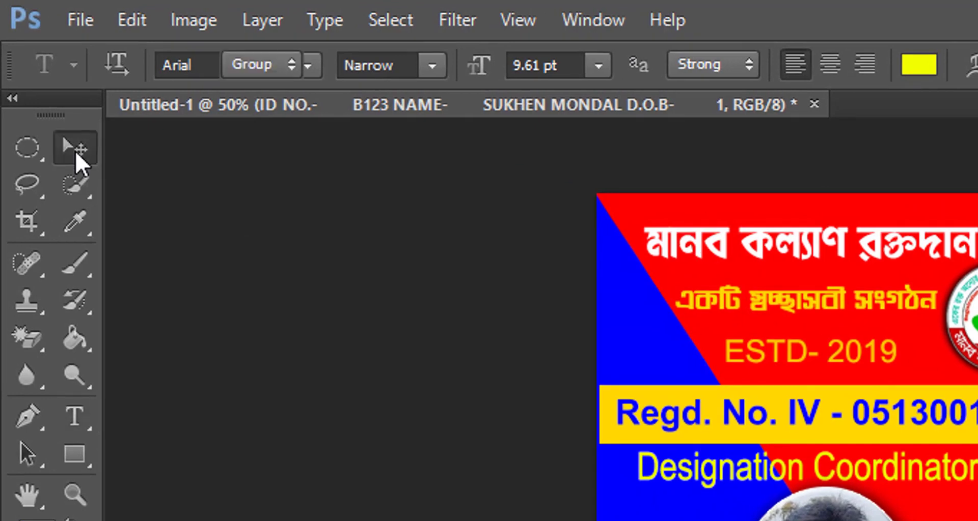
pyautogui.click(80, 426)
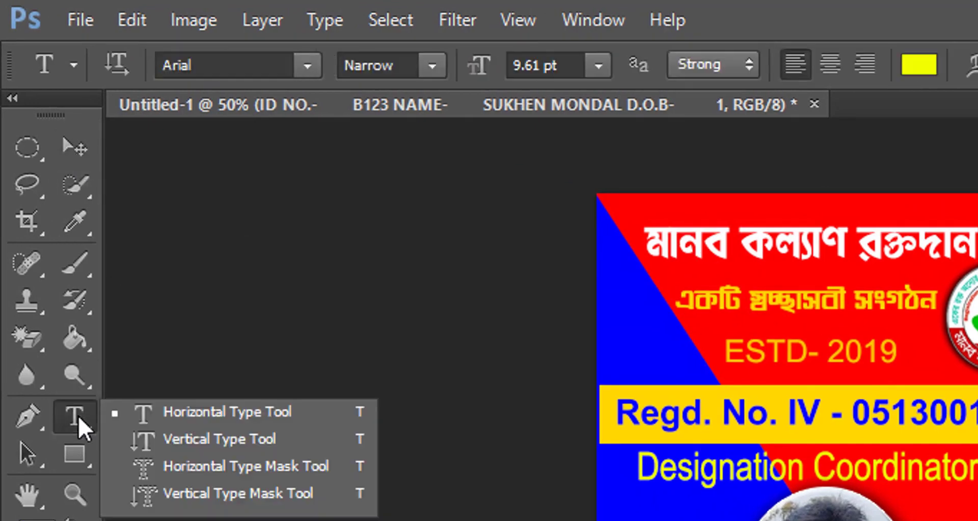
pyautogui.click(216, 413)
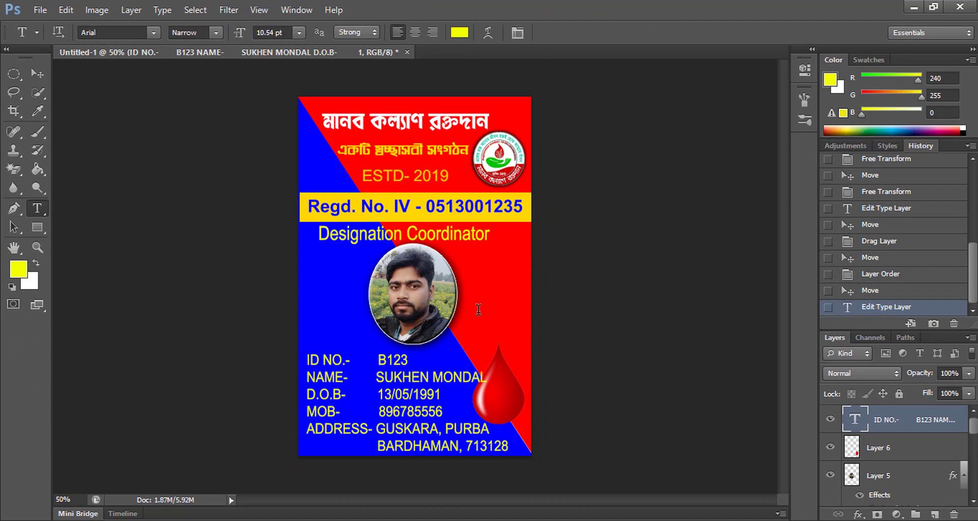
pyautogui.click(478, 311)
pyautogui.write('B+')
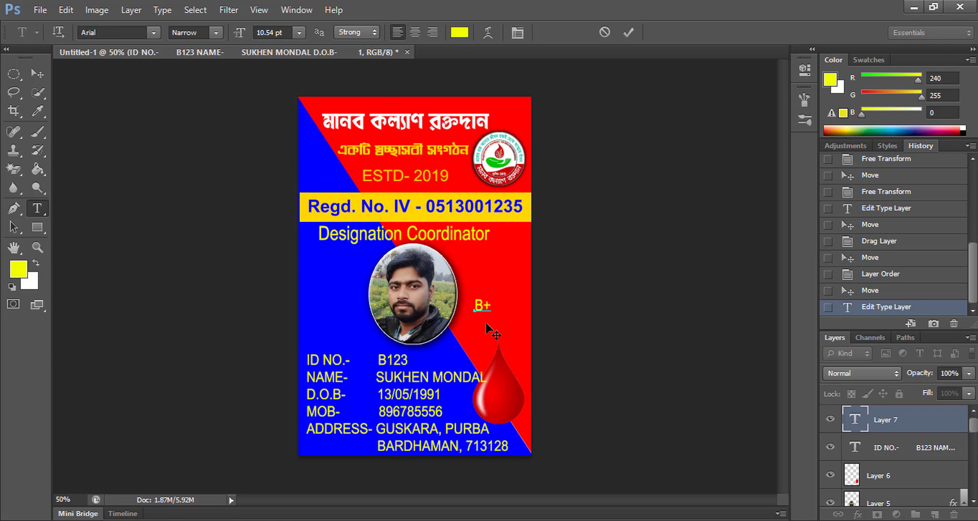
# Step: Make the B+ text white
pyautogui.moveTo(490, 306); pyautogui.dragTo(464, 304)
pyautogui.click(453, 34)
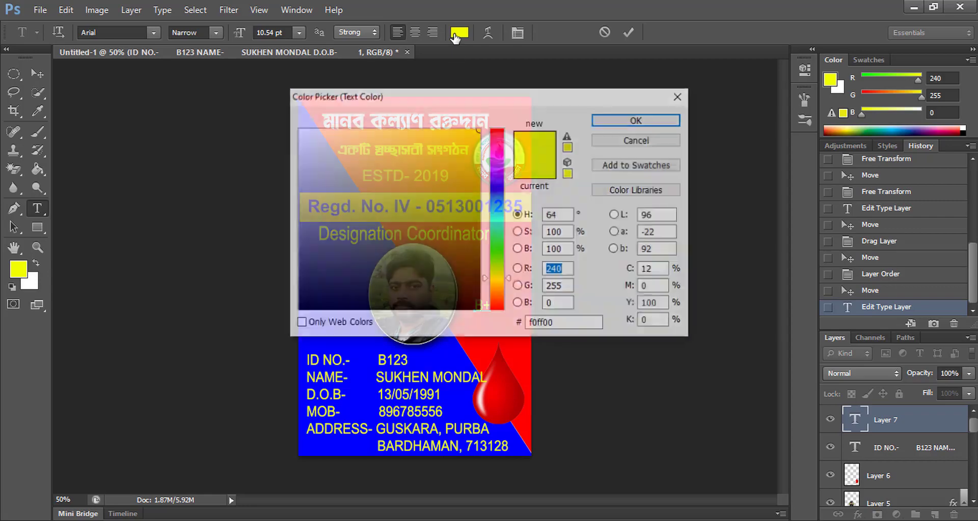
pyautogui.click(299, 130)
pyautogui.click(637, 121)
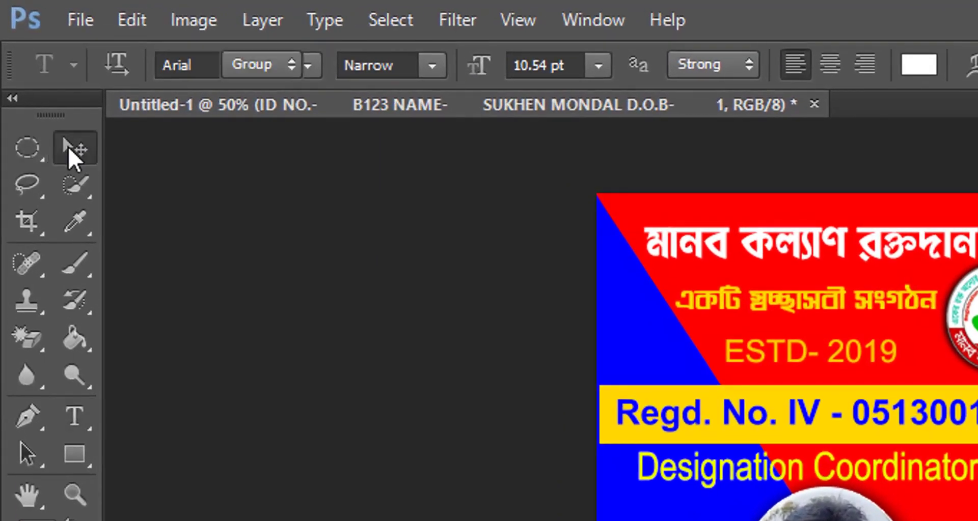
# Step: Zoom in, move the enlarged B+ inside the blood drop, then zoom back out to the whole card
pyautogui.click(69, 149)
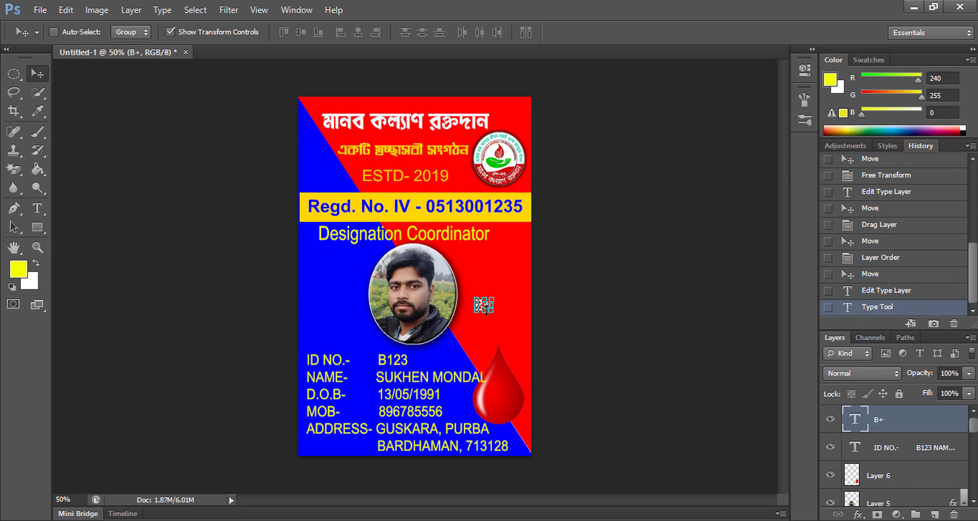
pyautogui.press('z')
pyautogui.moveTo(502, 289); pyautogui.dragTo(565, 420)
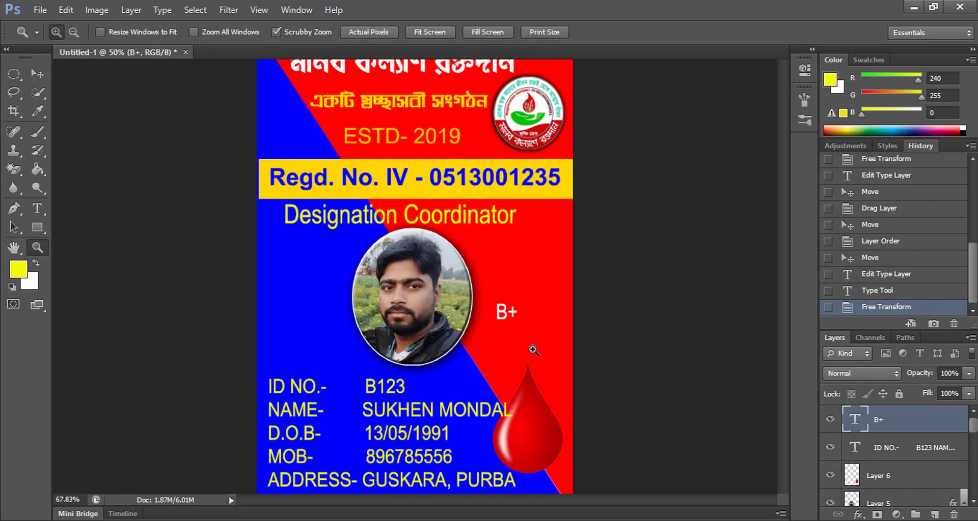
pyautogui.press('v')
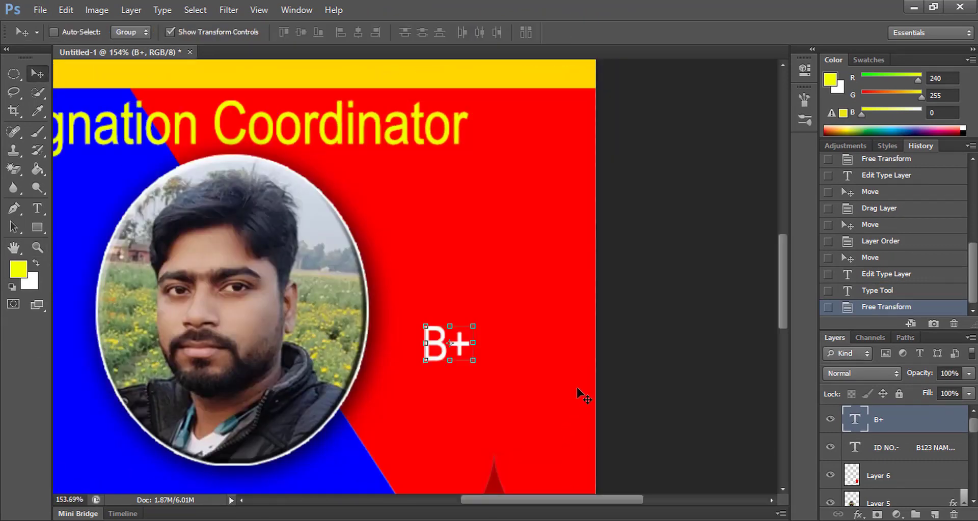
pyautogui.scroll(-3, 490, 322)
pyautogui.scroll(-2, 490, 322)
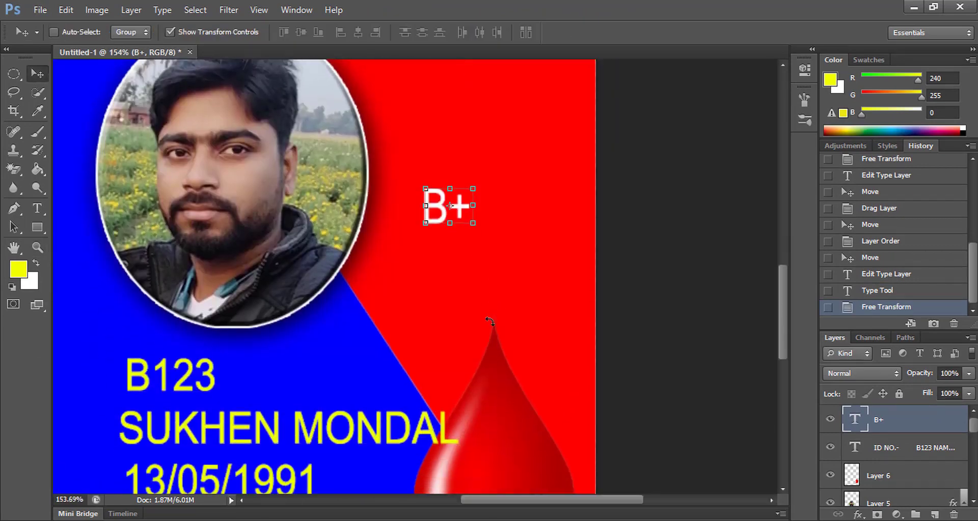
pyautogui.scroll(-2, 492, 320)
pyautogui.scroll(-1, 512, 258)
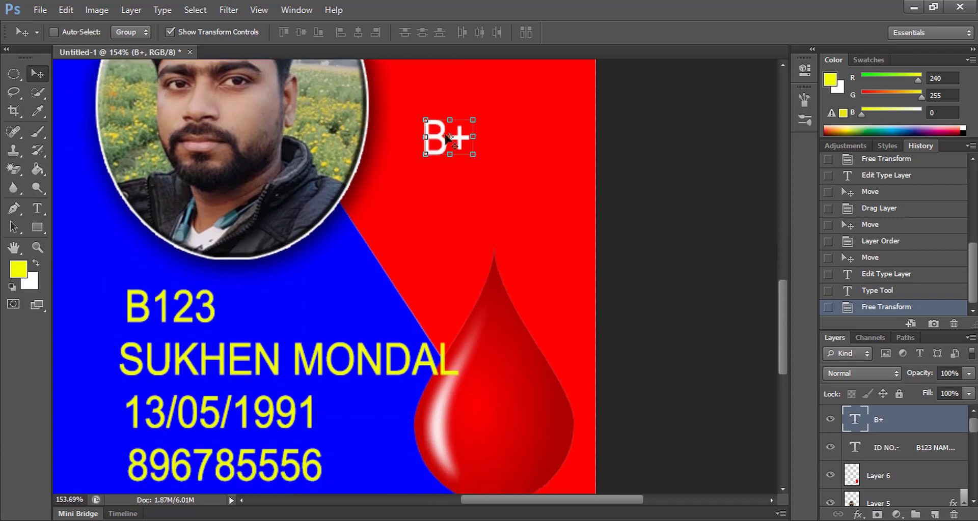
pyautogui.moveTo(461, 142)
pyautogui.mouseDown()
pyautogui.moveTo(512, 278)
pyautogui.moveTo(517, 376)
pyautogui.moveTo(491, 428)
pyautogui.moveTo(544, 455)
pyautogui.moveTo(498, 469)
pyautogui.moveTo(511, 446)
pyautogui.moveTo(546, 481)
pyautogui.mouseUp()
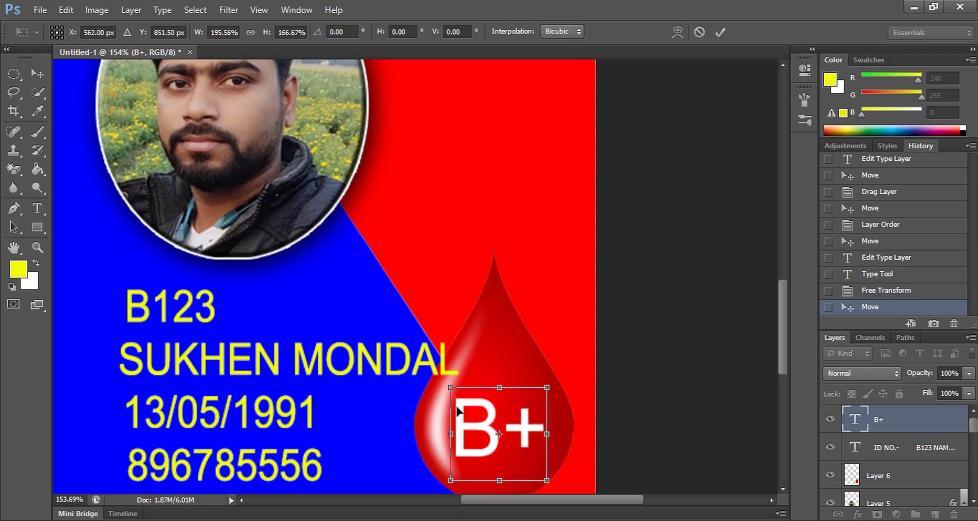
pyautogui.press('Return')
pyautogui.press('z')
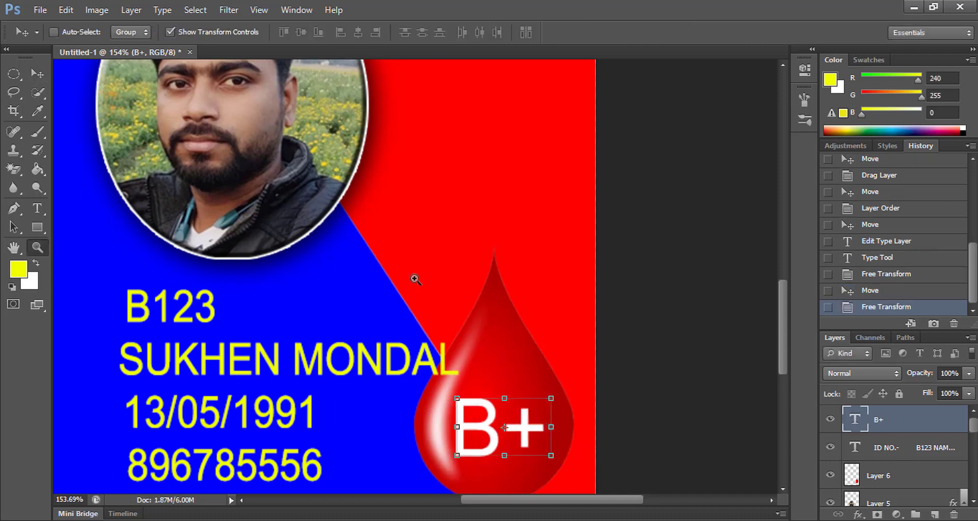
pyautogui.moveTo(388, 257)
pyautogui.mouseDown()
pyautogui.moveTo(348, 215)
pyautogui.moveTo(583, 200)
pyautogui.mouseUp()
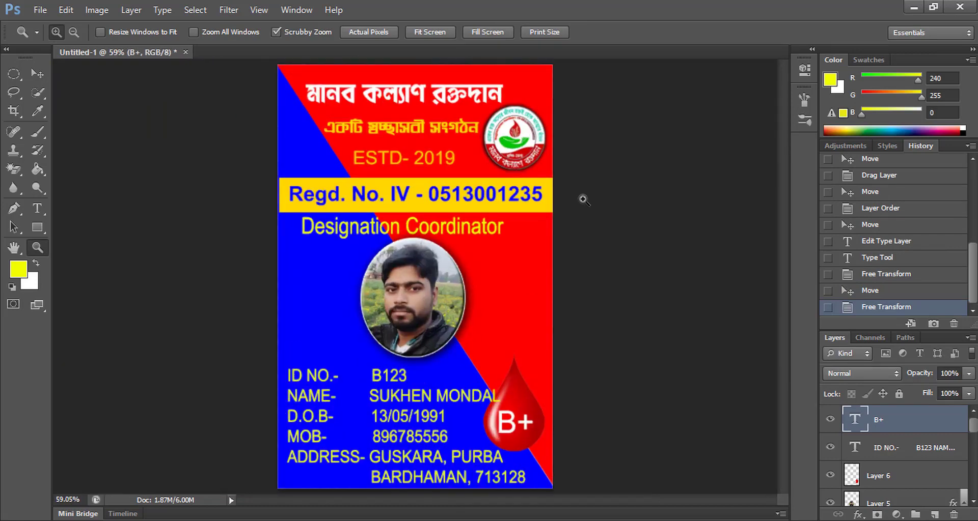
# Step: Save the card to the Desktop as Untitled-1.jpg, JPEG Quality 12 Maximum
pyautogui.moveTo(583, 199); pyautogui.dragTo(288, 141)
pyautogui.click(41, 10)
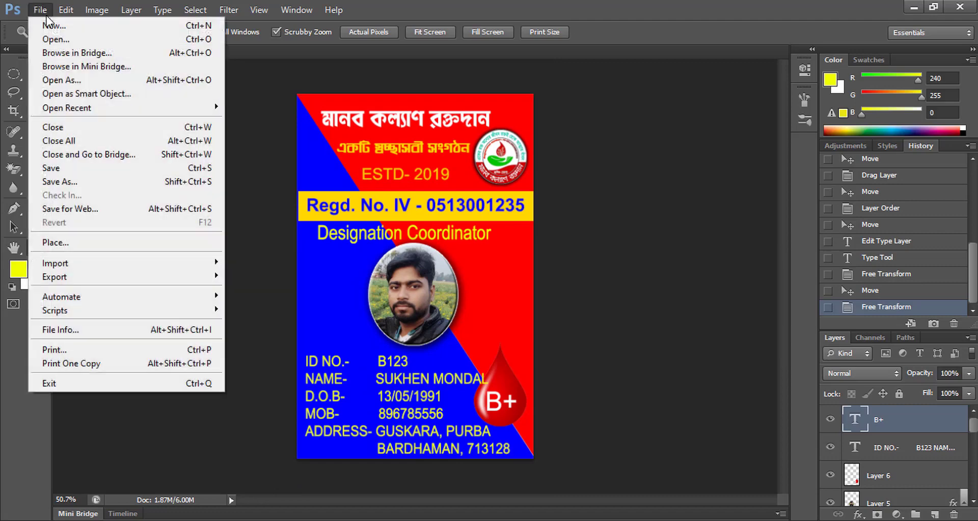
pyautogui.click(65, 182)
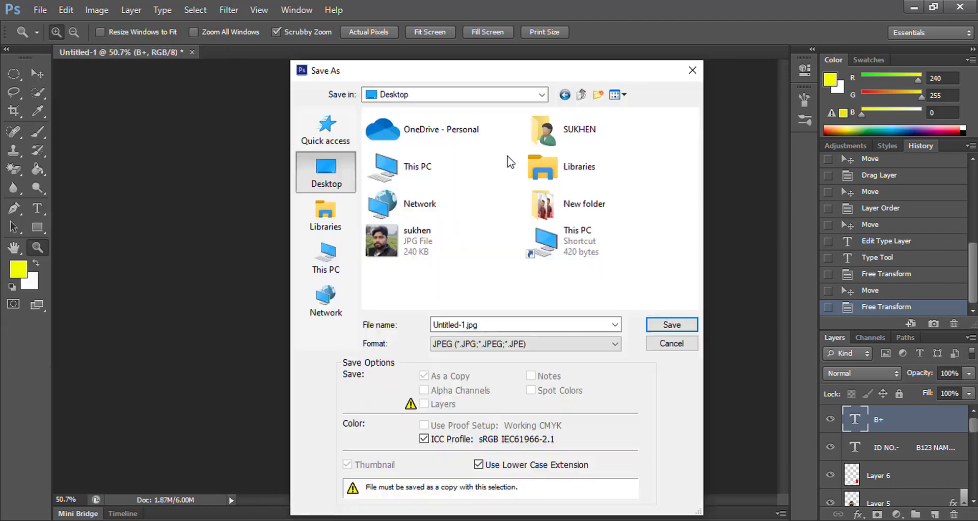
pyautogui.click(670, 328)
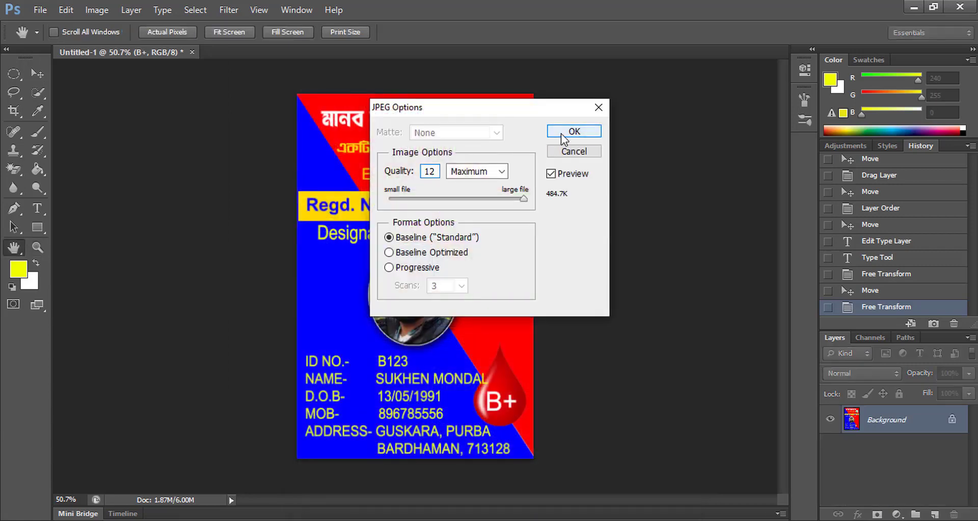
pyautogui.click(572, 132)
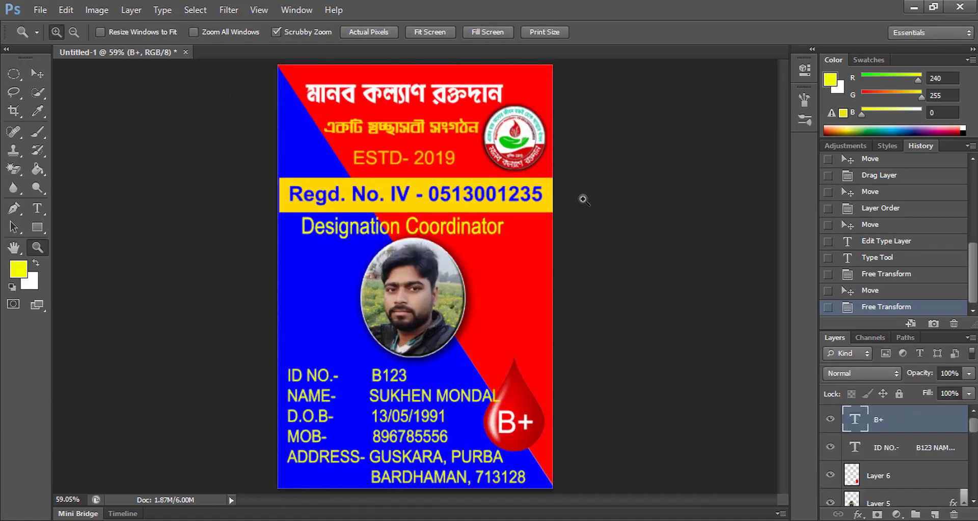